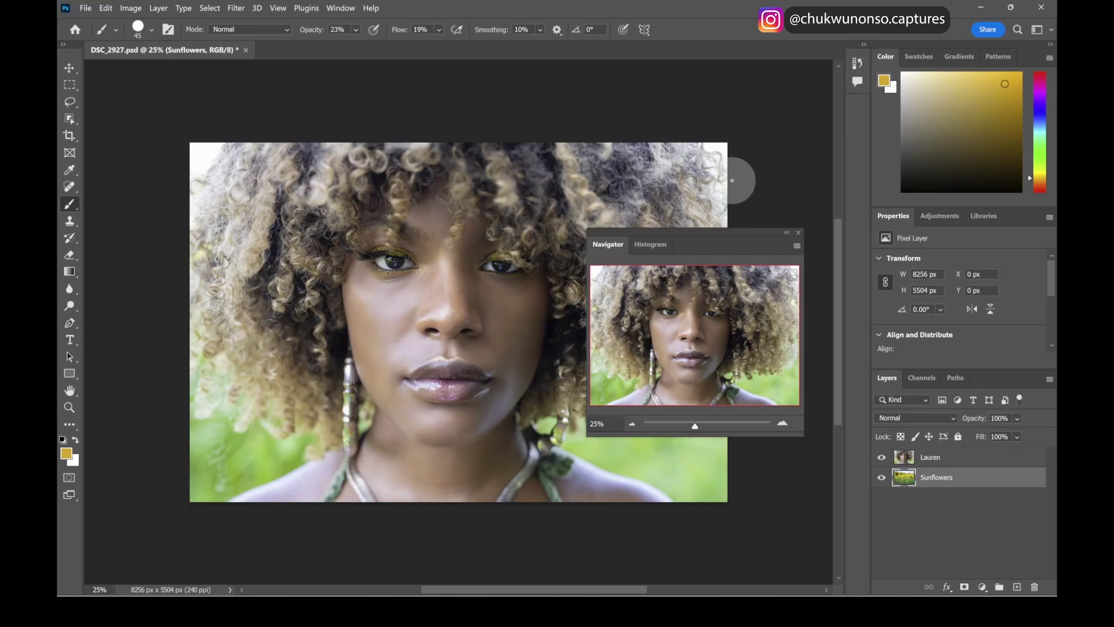
- Hide the portrait layer and shrink the floating Navigator panel, placing it clear of the sunflower image
{"action": "left_click_drag", "start_coordinate": [689, 235], "coordinate": [706, 97]}
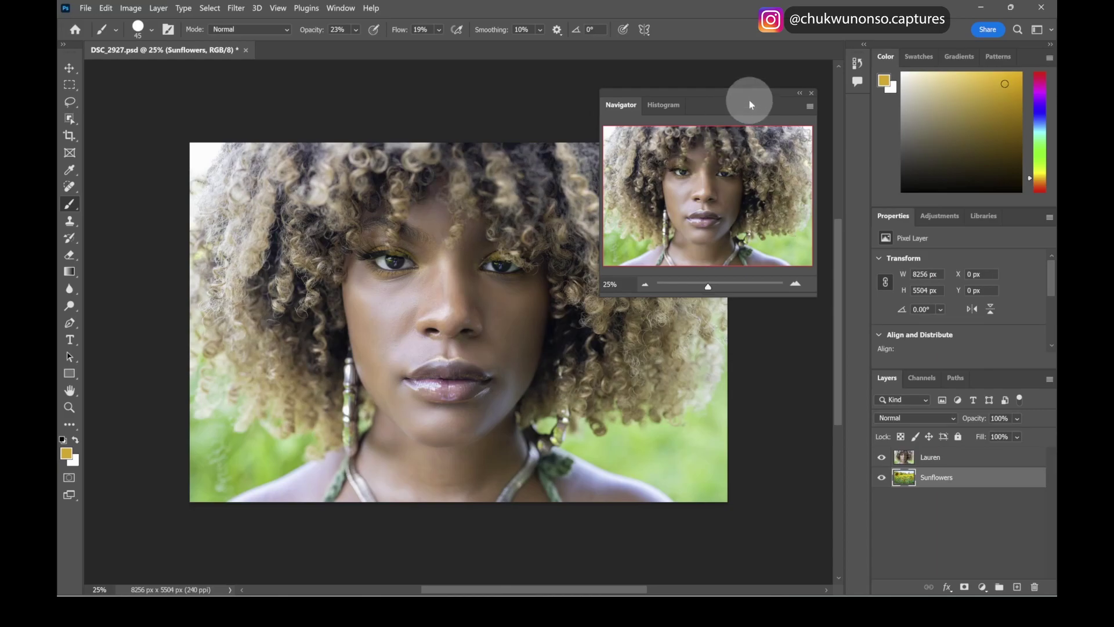
{"action": "left_click_drag", "start_coordinate": [747, 95], "coordinate": [733, 88]}
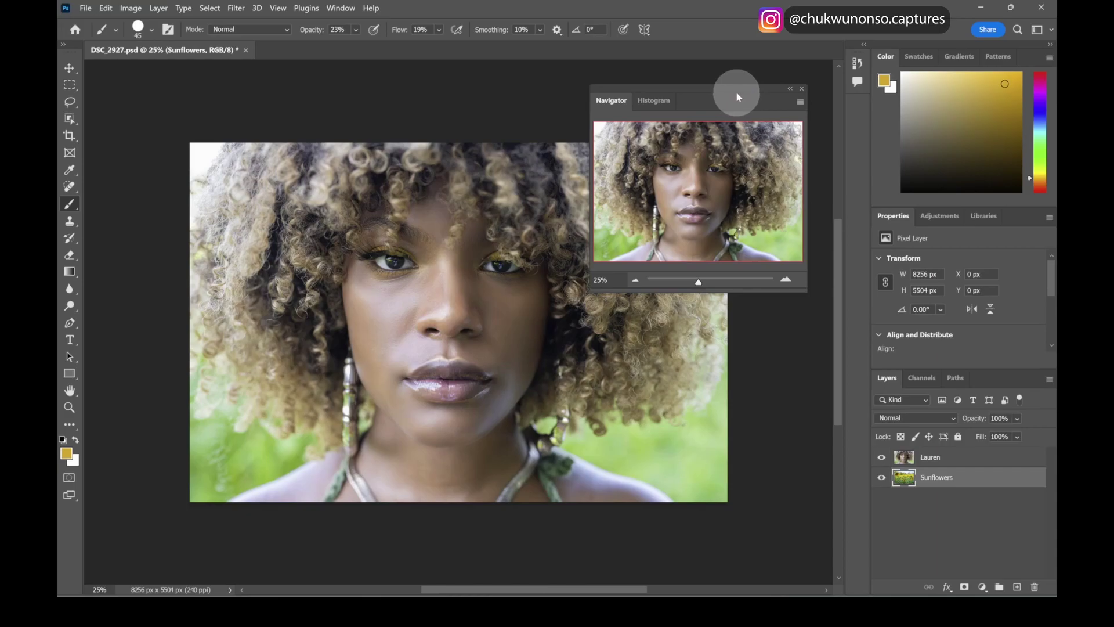
{"action": "mouse_move", "coordinate": [738, 87]}
{"action": "left_mouse_down"}
{"action": "mouse_move", "coordinate": [729, 98]}
{"action": "mouse_move", "coordinate": [771, 102]}
{"action": "mouse_move", "coordinate": [739, 89]}
{"action": "left_mouse_up"}
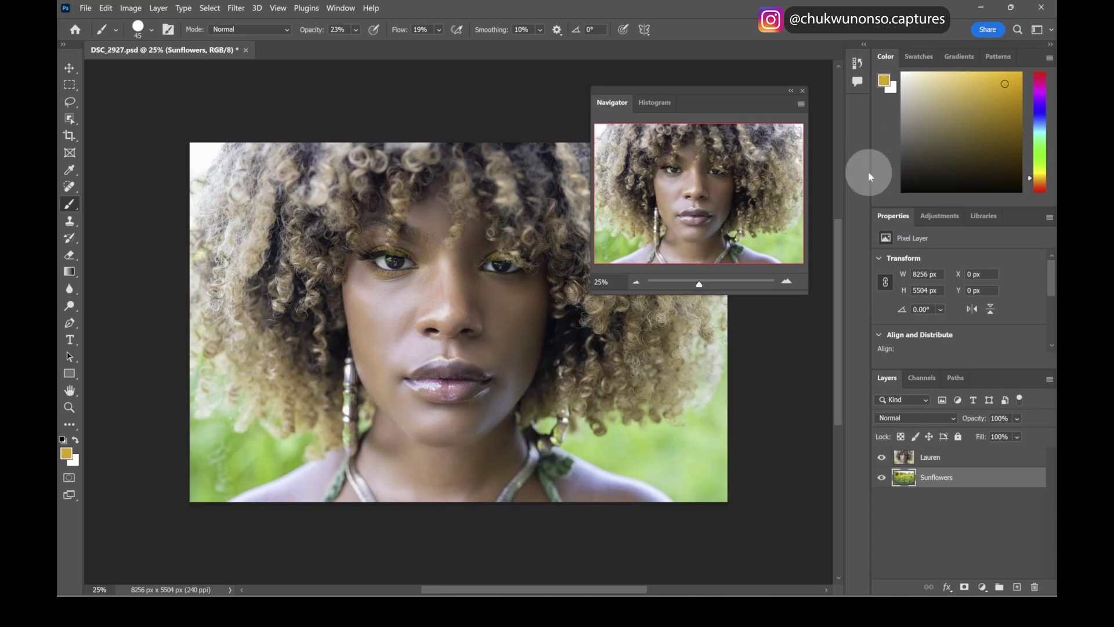
{"action": "left_click", "coordinate": [883, 458]}
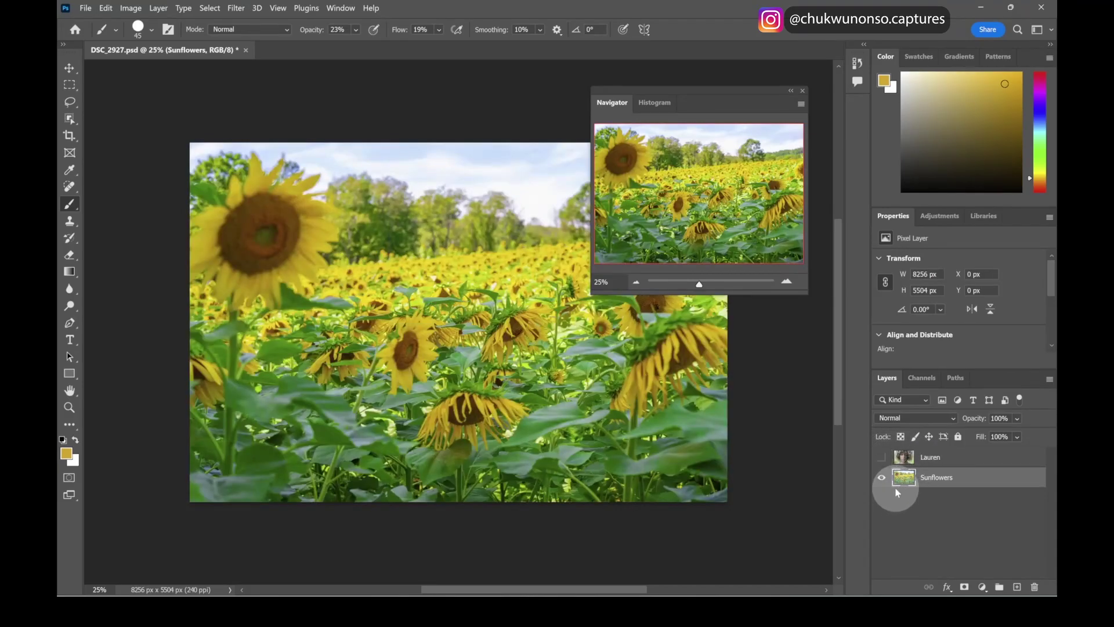
{"action": "left_click_drag", "start_coordinate": [694, 94], "coordinate": [729, 100]}
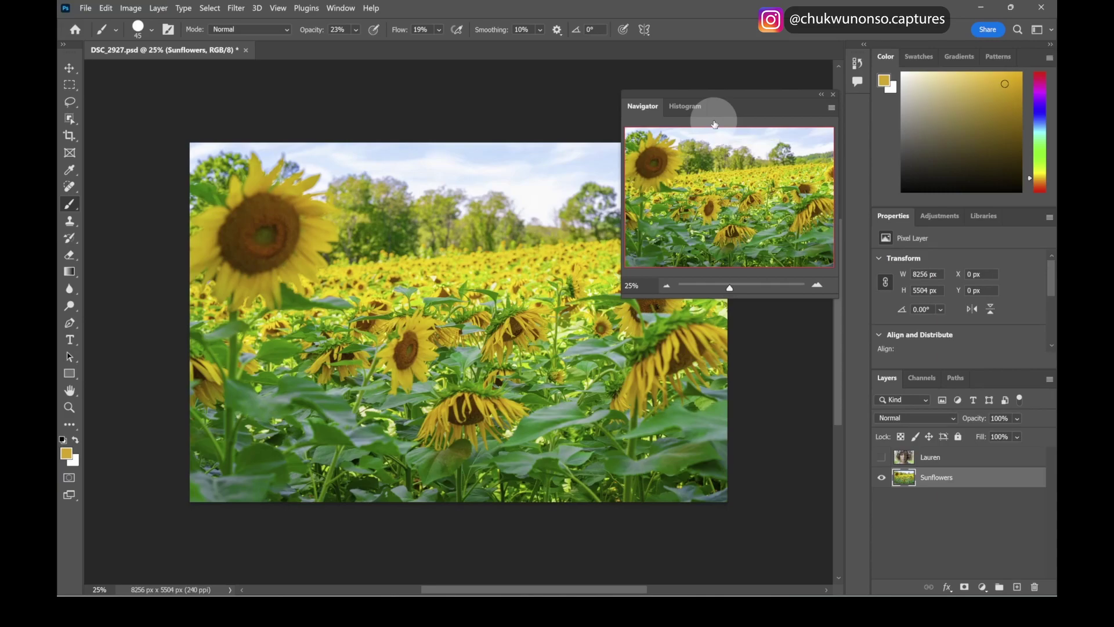
{"action": "key", "text": "ctrl+minus"}
{"action": "left_click_drag", "start_coordinate": [736, 95], "coordinate": [719, 88]}
{"action": "left_click_drag", "start_coordinate": [605, 286], "coordinate": [637, 230]}
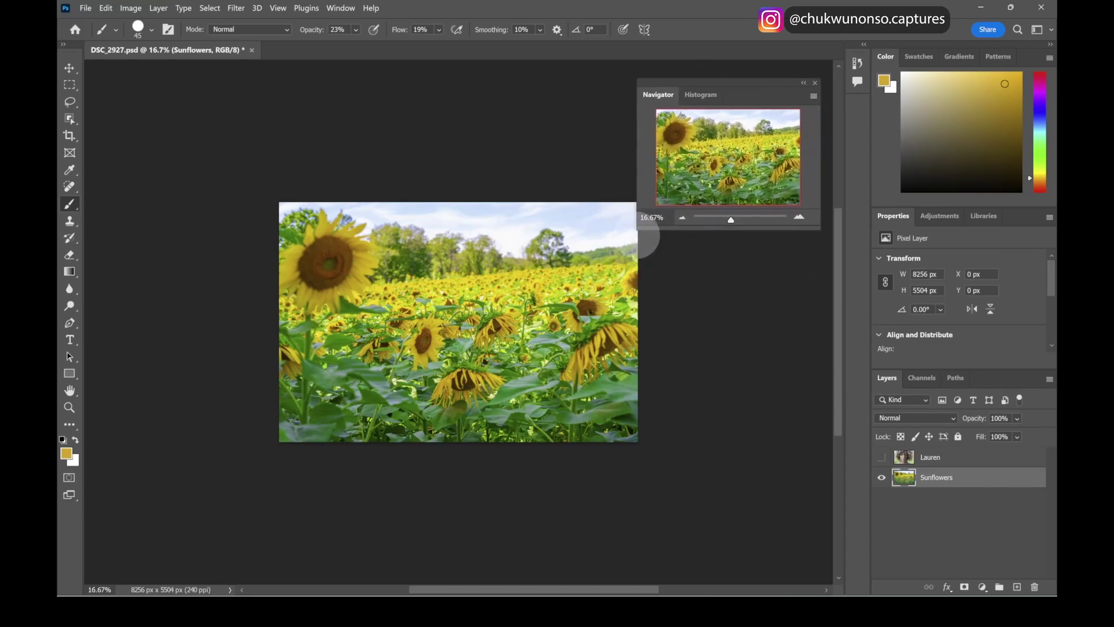
{"action": "left_click_drag", "start_coordinate": [712, 86], "coordinate": [732, 81]}
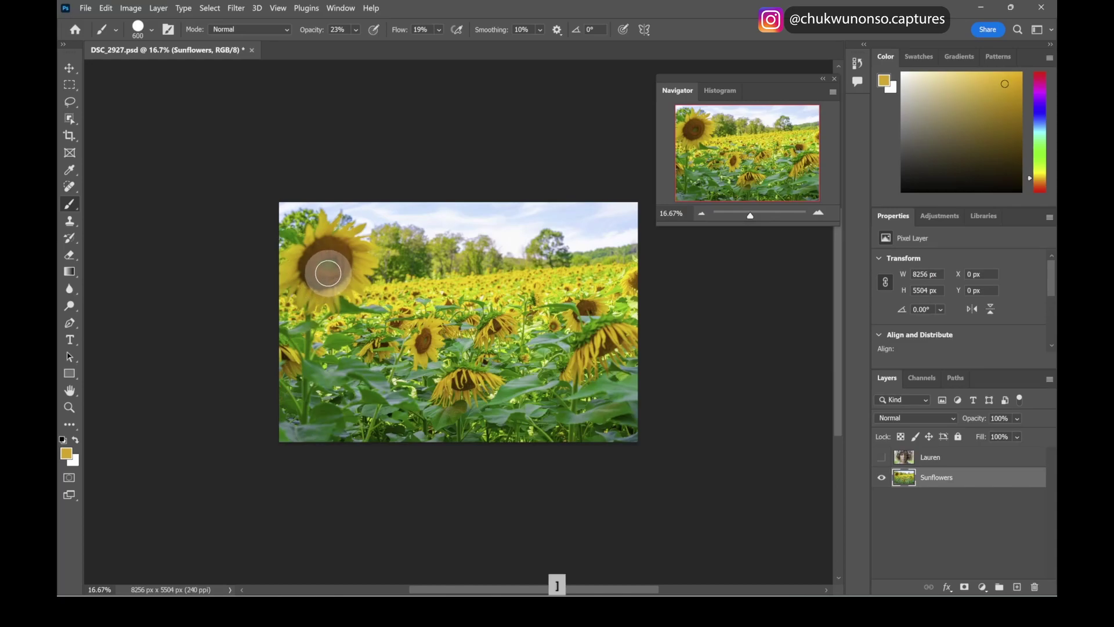
- Enlarge the brush to 1400 px and toggle the portrait layer's visibility to compare both photos, leaving the portrait shown
{"action": "key", "text": "bracketright"}
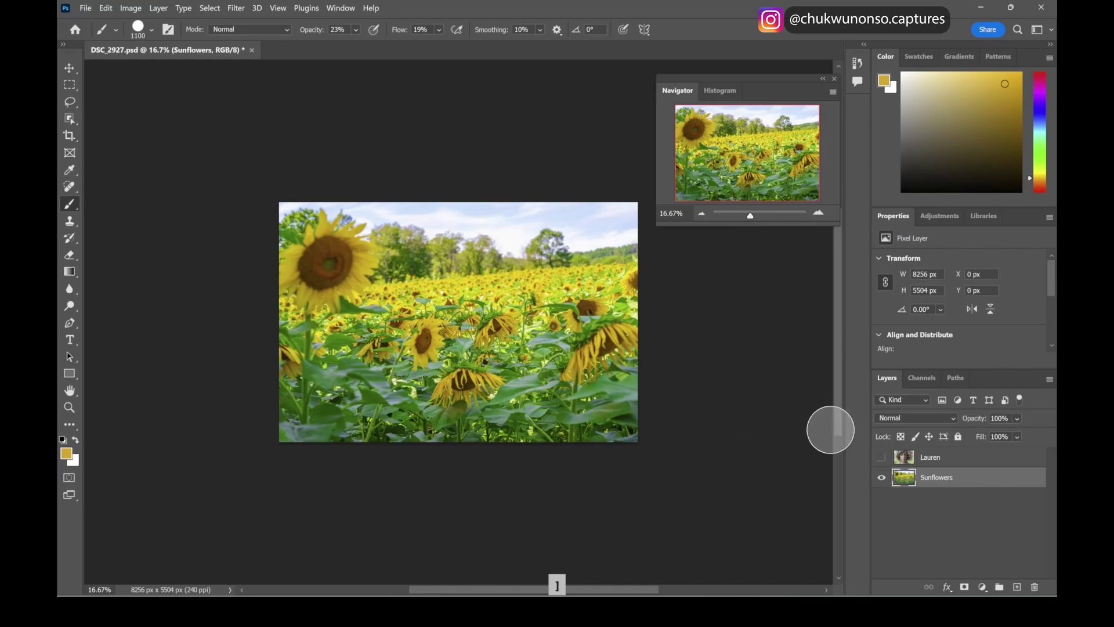
{"action": "left_click", "coordinate": [881, 458]}
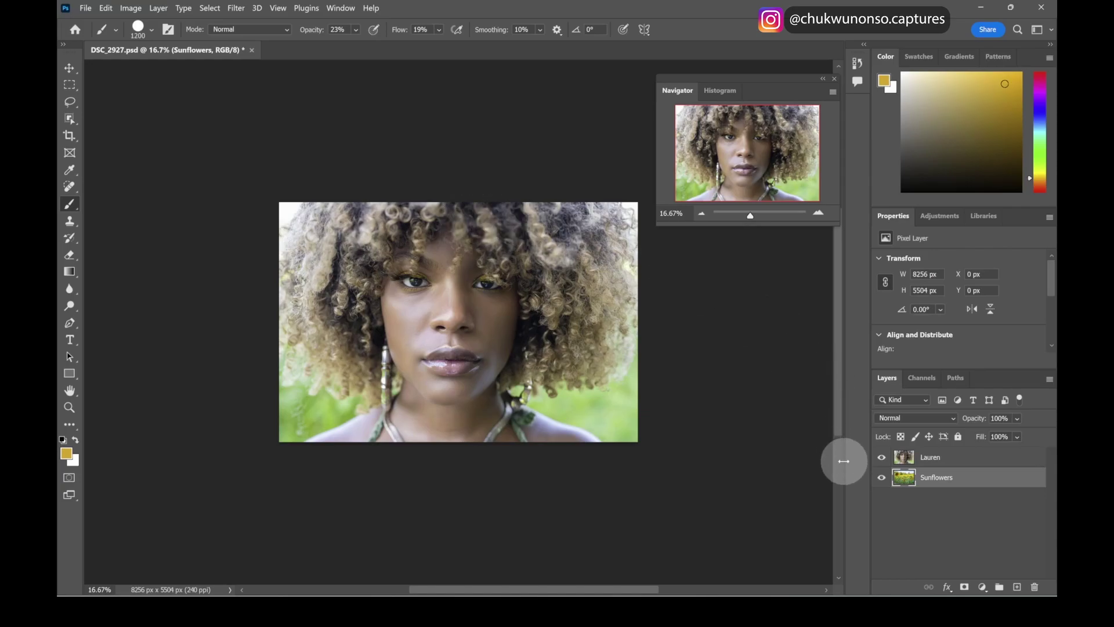
{"action": "left_click", "coordinate": [881, 458]}
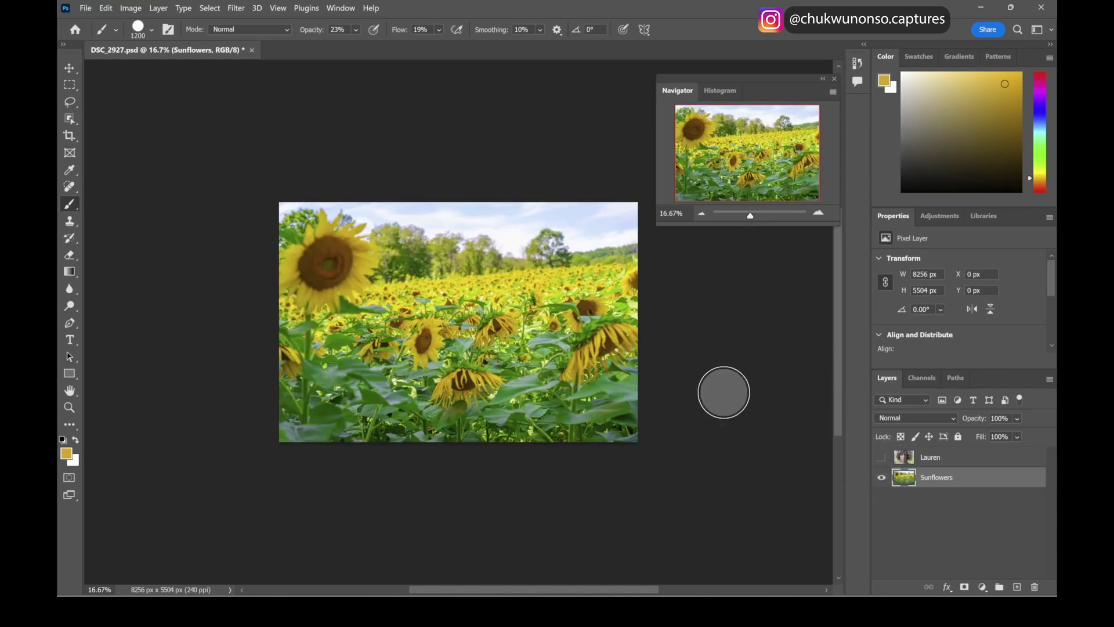
{"action": "key", "text": "bracketright"}
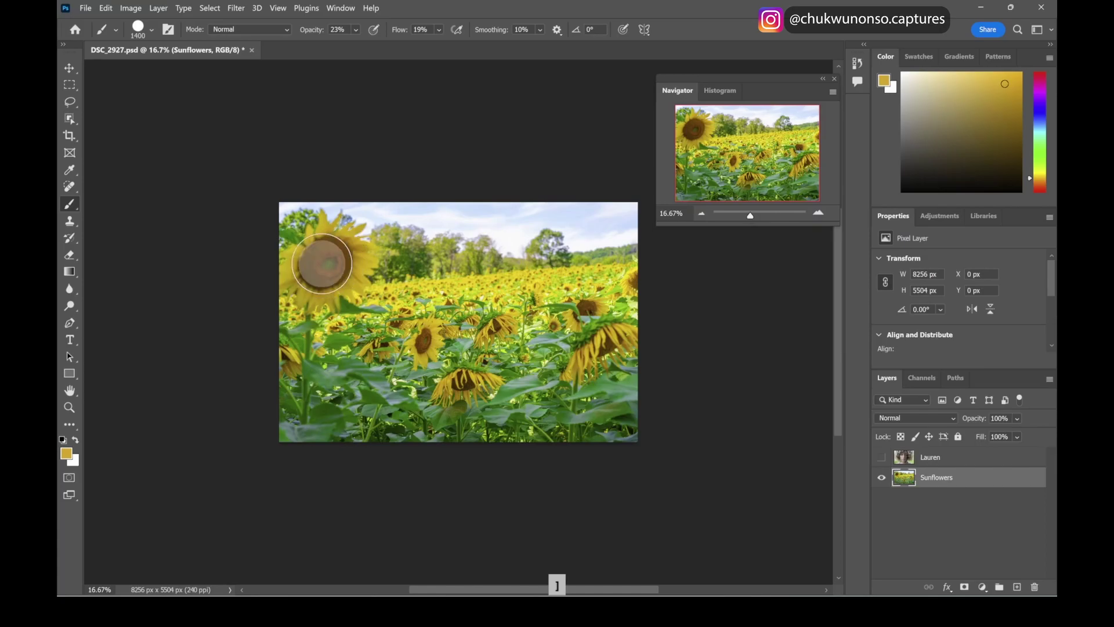
{"action": "left_click", "coordinate": [881, 457]}
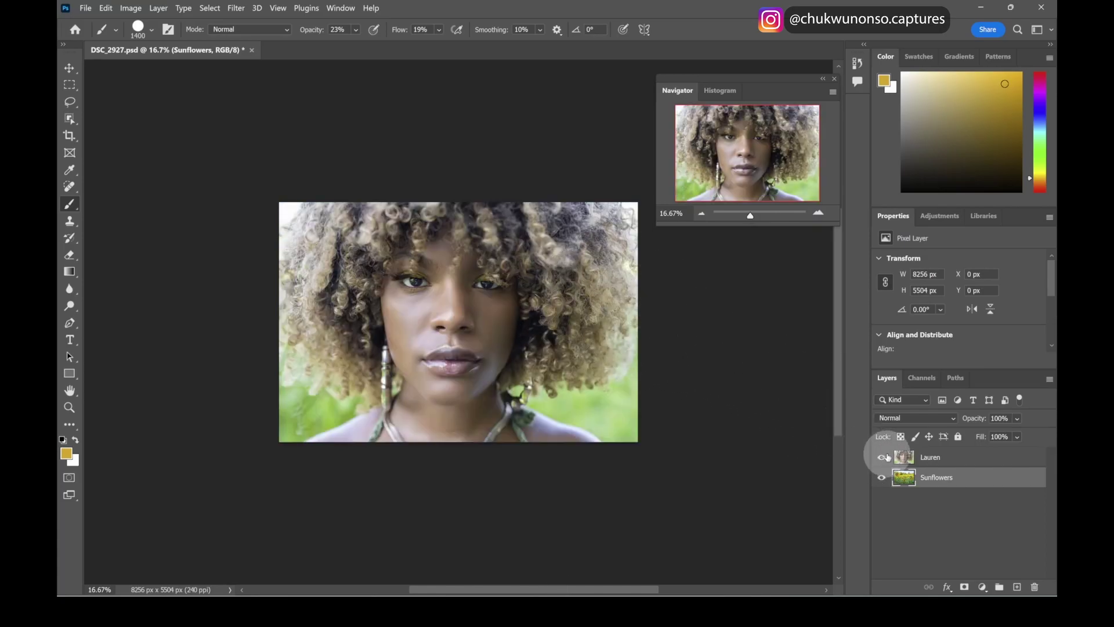
- Try the portrait layer at 54% and 0% opacity over the sunflowers, and restore it to 100%
{"action": "left_click", "coordinate": [937, 457]}
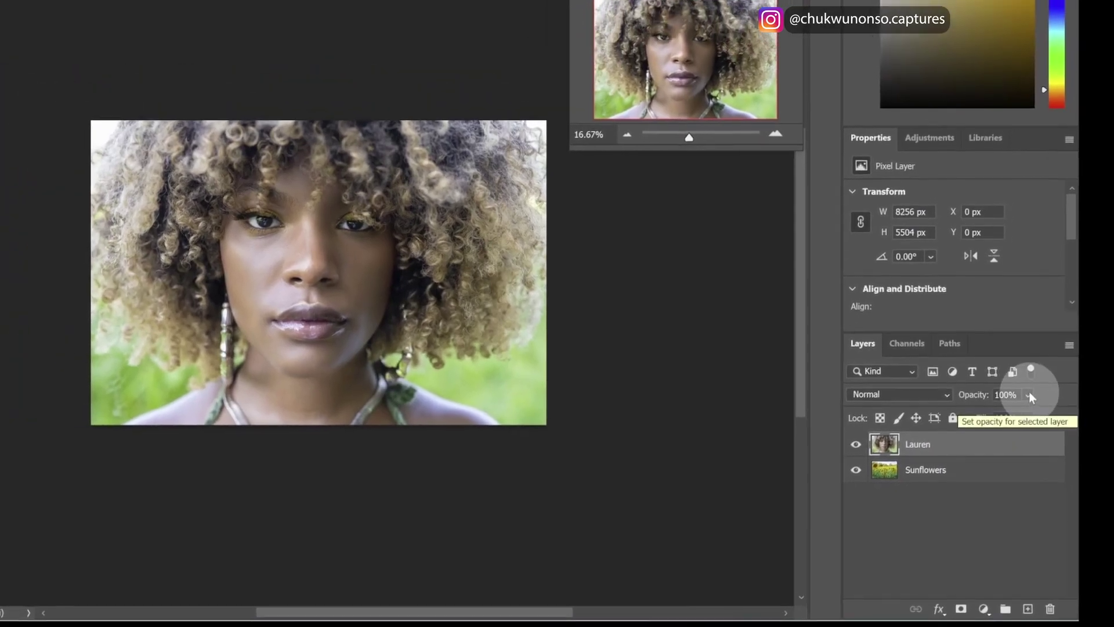
{"action": "left_click", "coordinate": [1034, 382]}
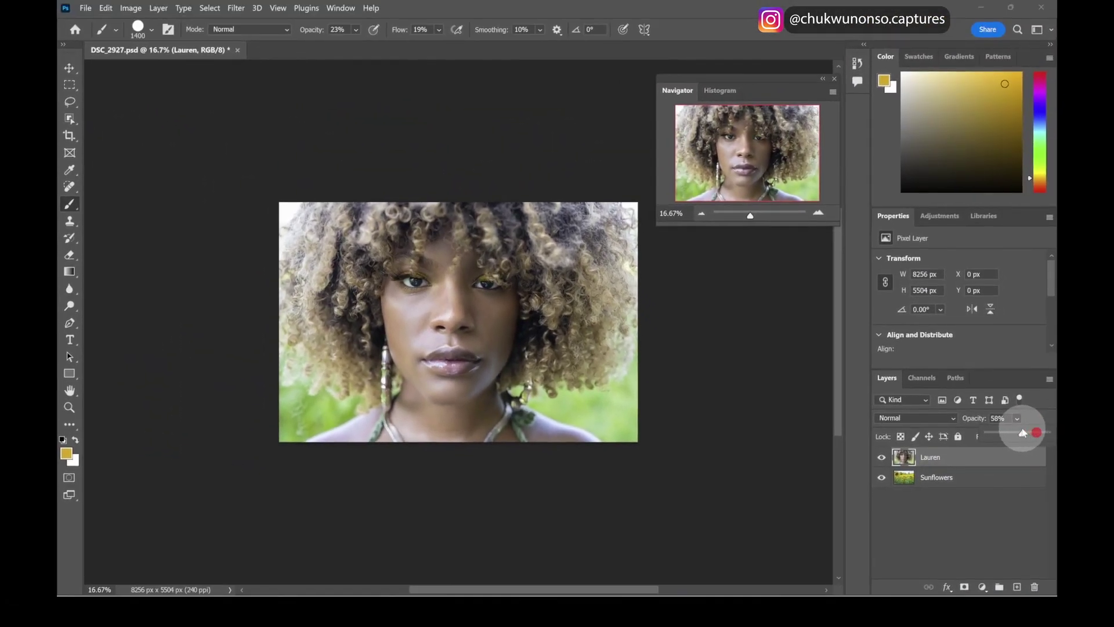
{"action": "mouse_move", "coordinate": [1023, 428]}
{"action": "left_mouse_down"}
{"action": "mouse_move", "coordinate": [1001, 430]}
{"action": "mouse_move", "coordinate": [1018, 437]}
{"action": "left_mouse_up"}
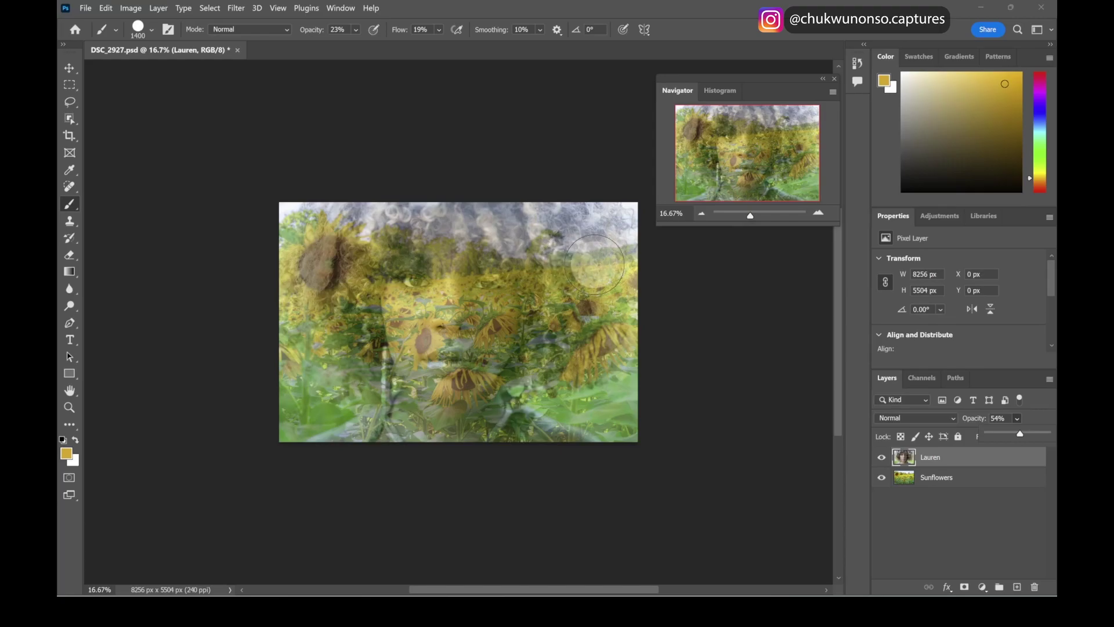
{"action": "left_click_drag", "start_coordinate": [1020, 434], "coordinate": [985, 431]}
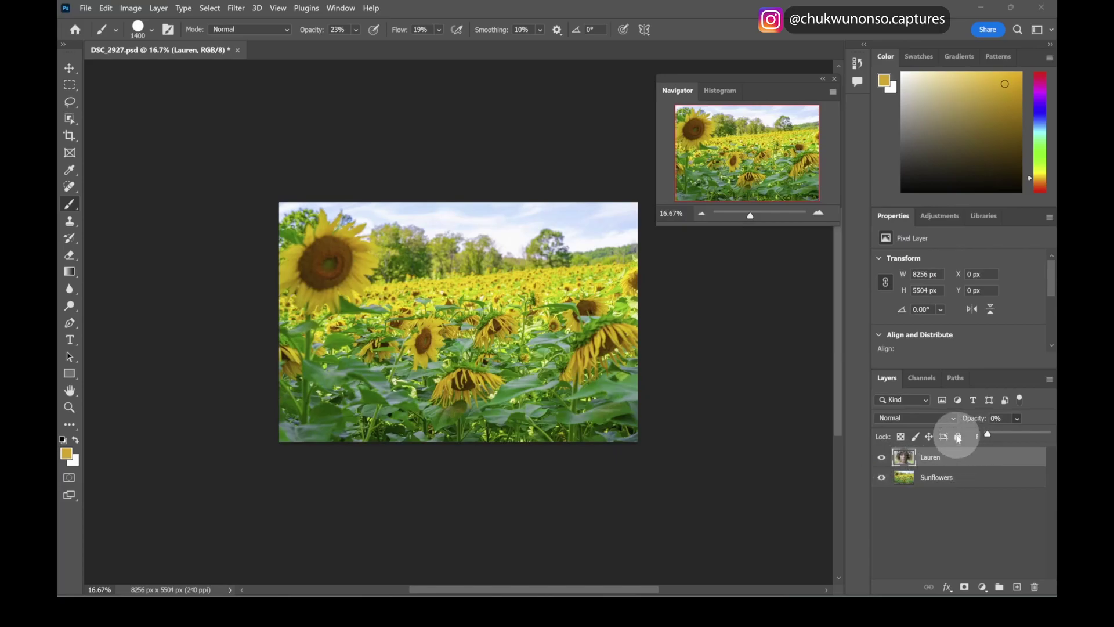
{"action": "left_click_drag", "start_coordinate": [987, 432], "coordinate": [1021, 447]}
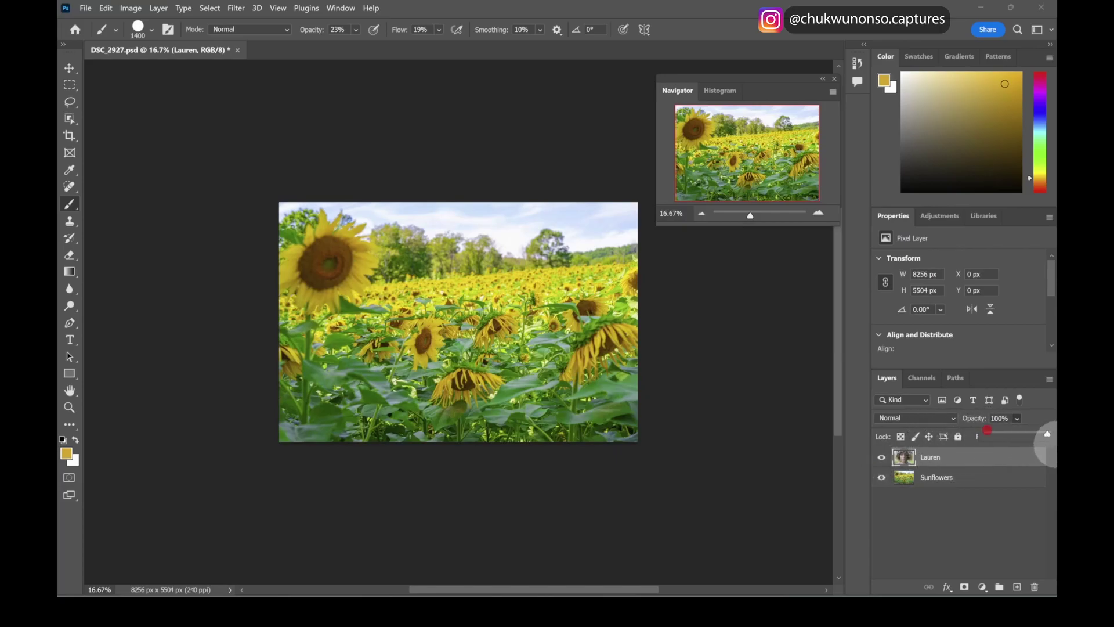
- Hide the portrait layer and duplicate the Sunflowers layer
{"action": "left_click", "coordinate": [882, 458]}
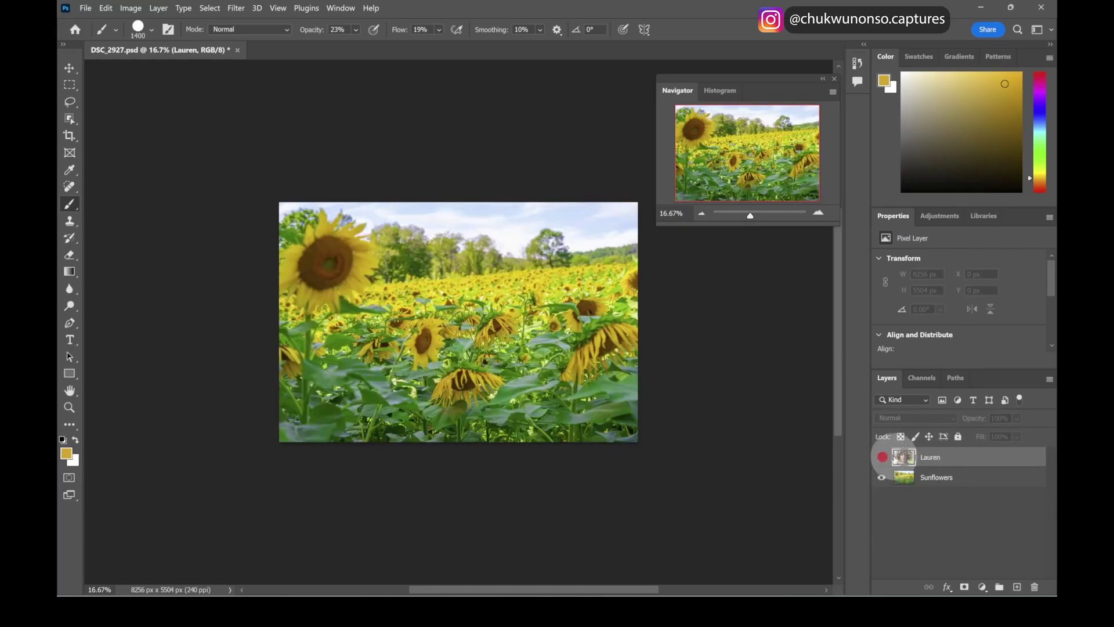
{"action": "left_click", "coordinate": [941, 478]}
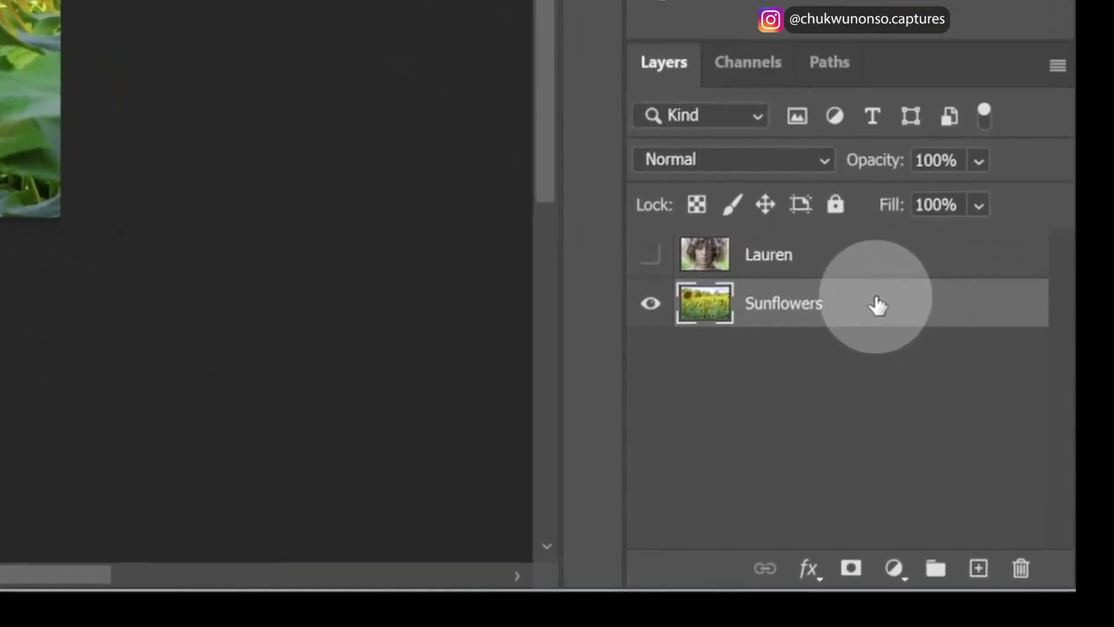
{"action": "left_click_drag", "start_coordinate": [873, 304], "coordinate": [974, 566]}
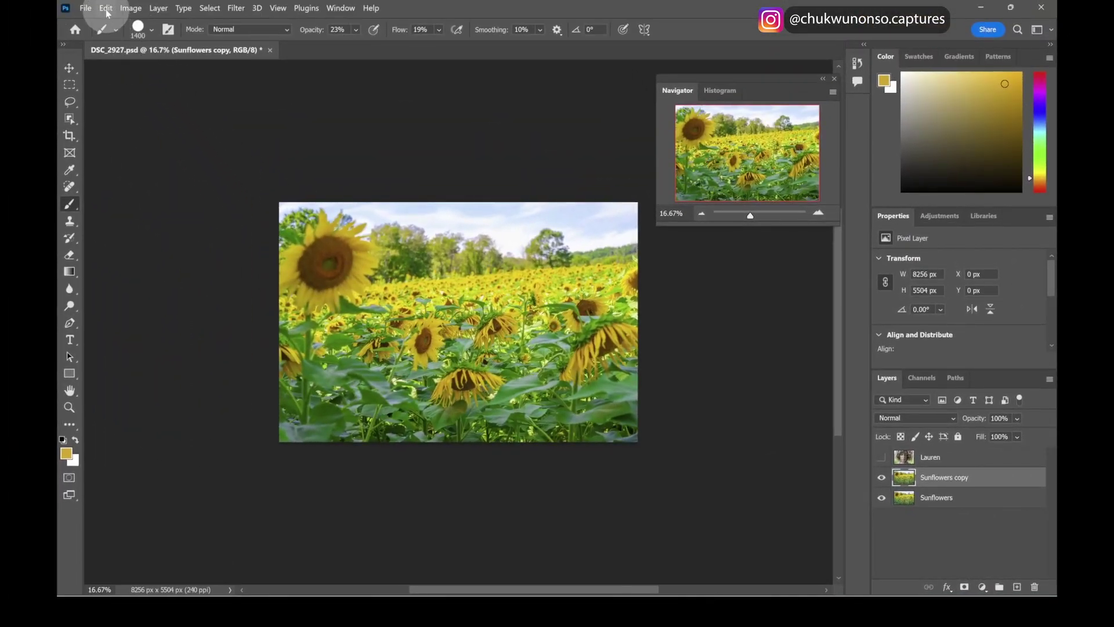
- Flip the Sunflowers copy layer horizontally and move it below the original Sunflowers layer
{"action": "left_click", "coordinate": [106, 10]}
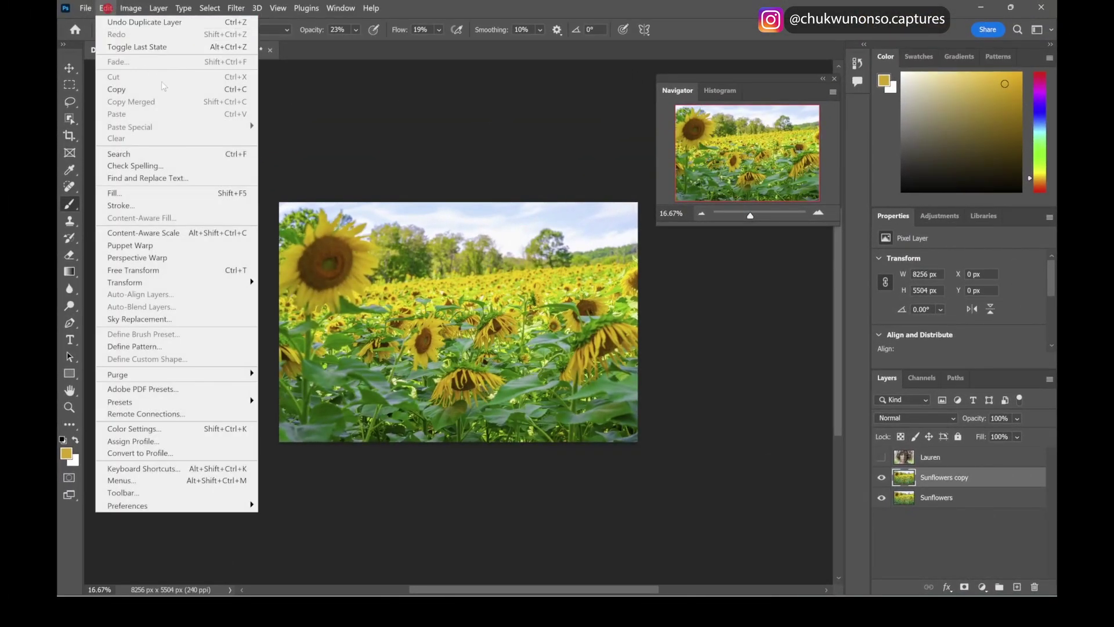
{"action": "mouse_move", "coordinate": [202, 286]}
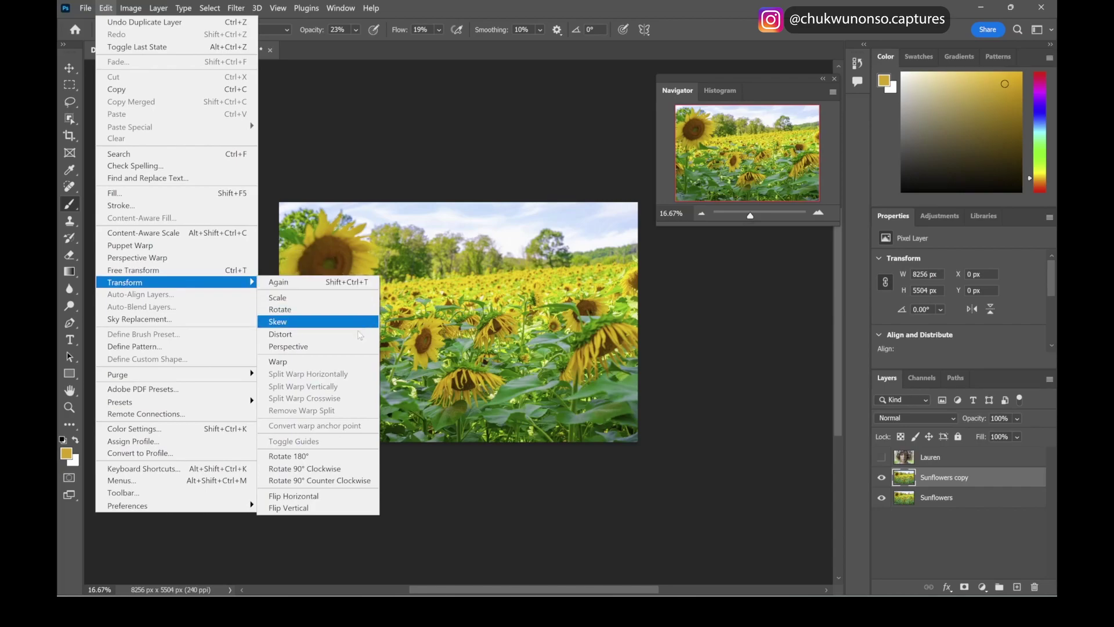
{"action": "left_click", "coordinate": [346, 495]}
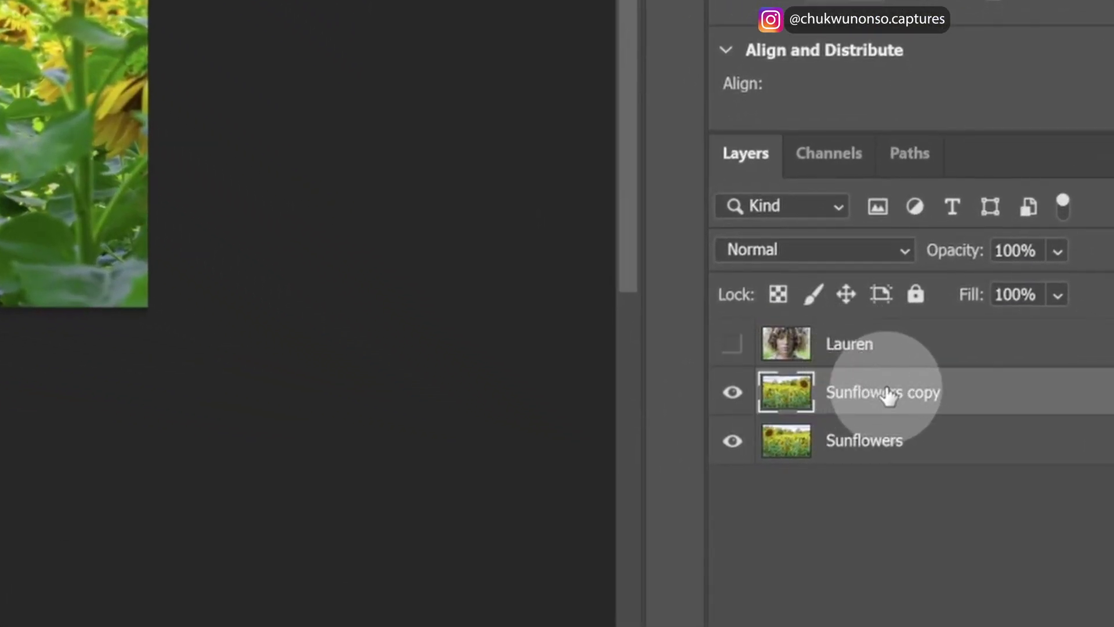
{"action": "left_click_drag", "start_coordinate": [910, 390], "coordinate": [889, 459]}
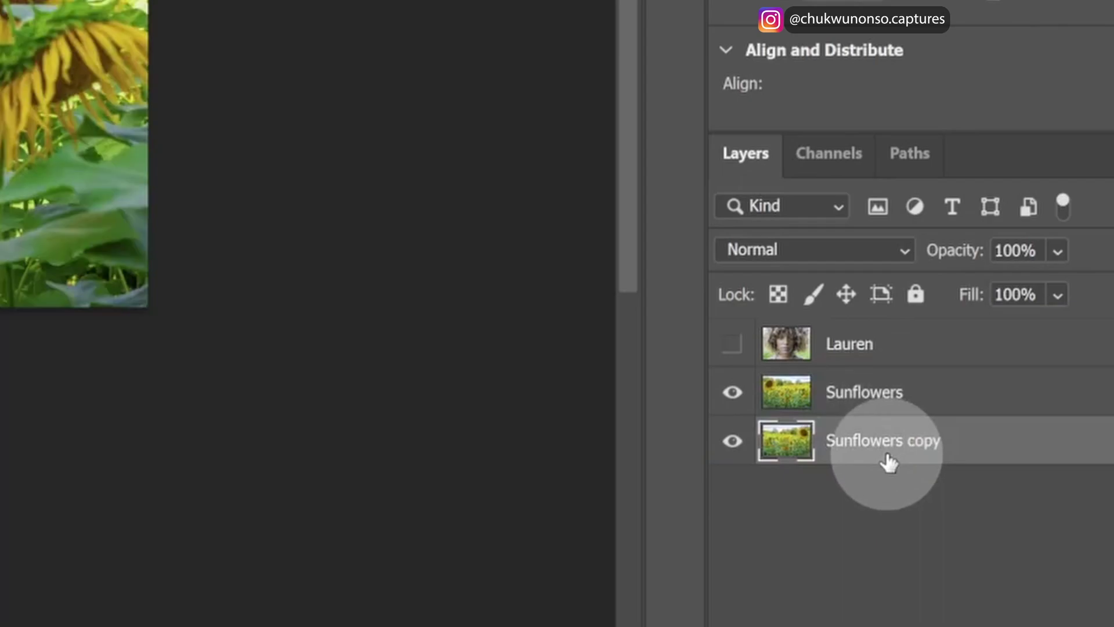
- Show the portrait layer again and add a Black & White adjustment layer directly above it
{"action": "left_click", "coordinate": [732, 341]}
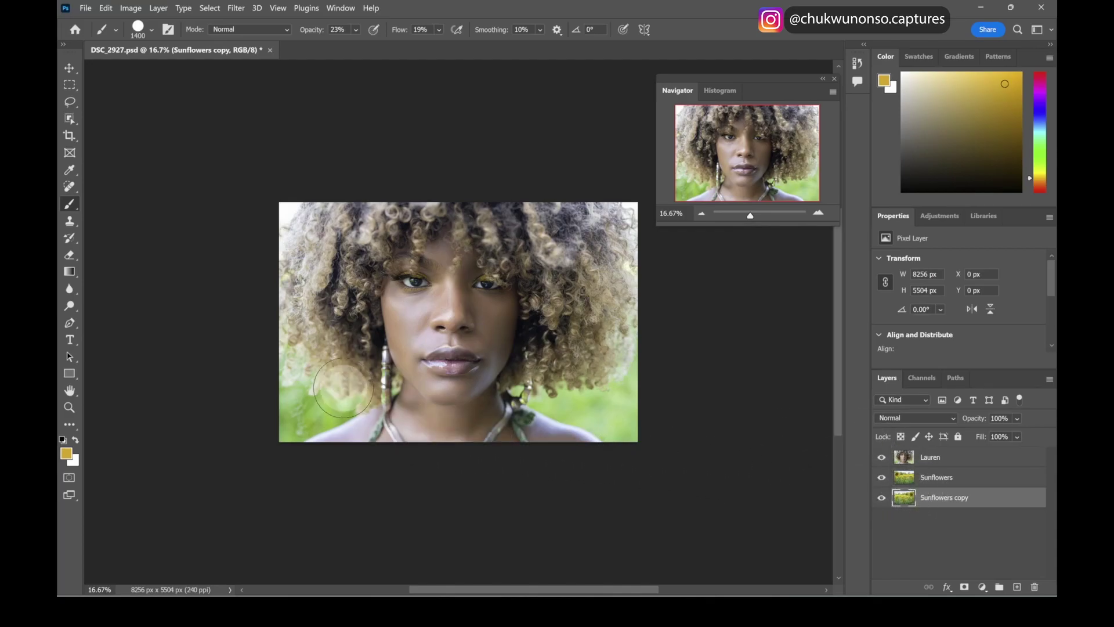
{"action": "left_click", "coordinate": [957, 457]}
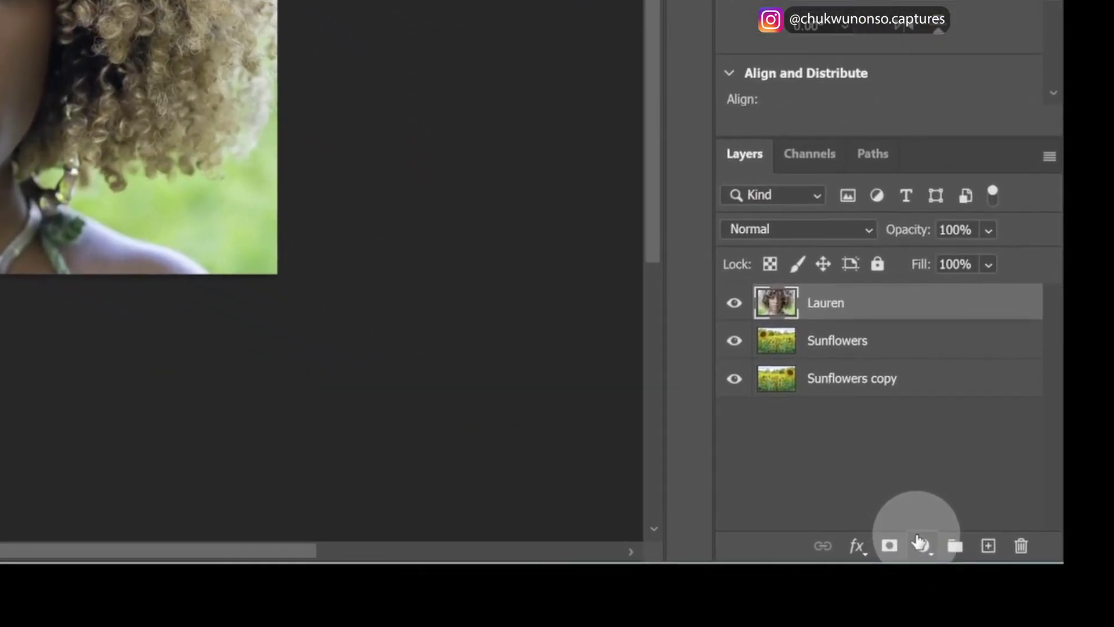
{"action": "left_click", "coordinate": [921, 546]}
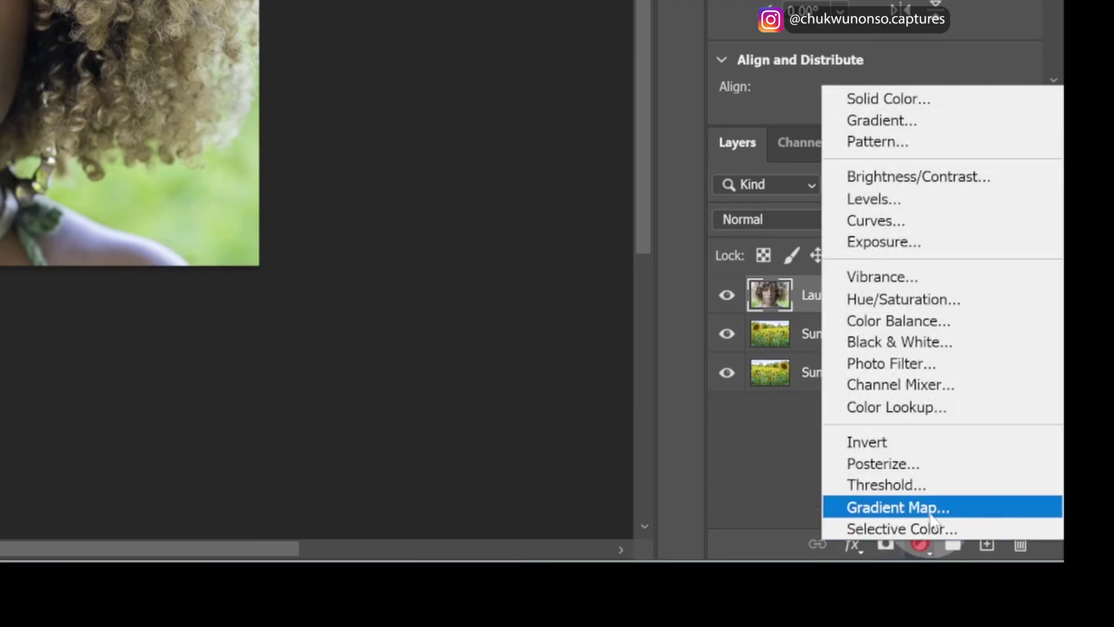
{"action": "left_click", "coordinate": [938, 342]}
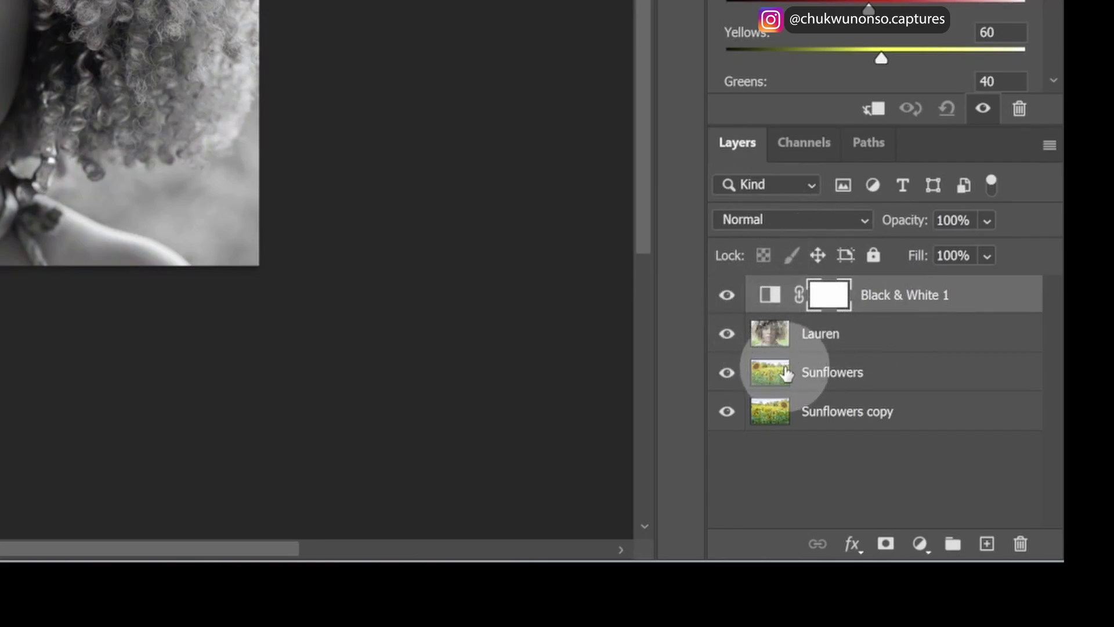
- Toggle the portrait layer's visibility to check which layers the Black & White adjustment affects
{"action": "left_click", "coordinate": [727, 336]}
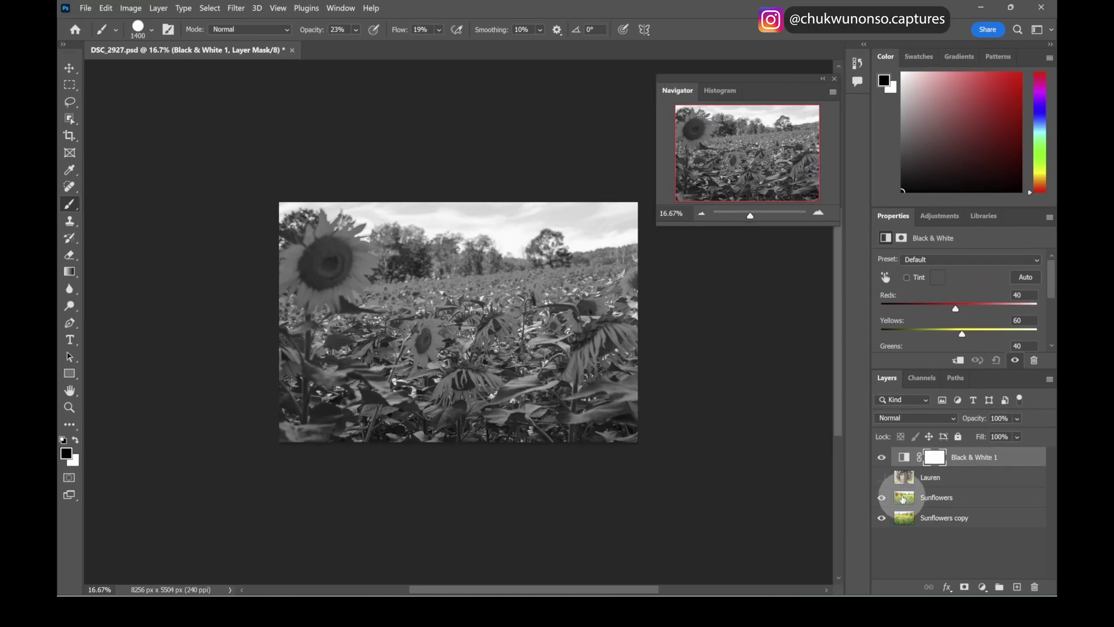
{"action": "left_click", "coordinate": [881, 477]}
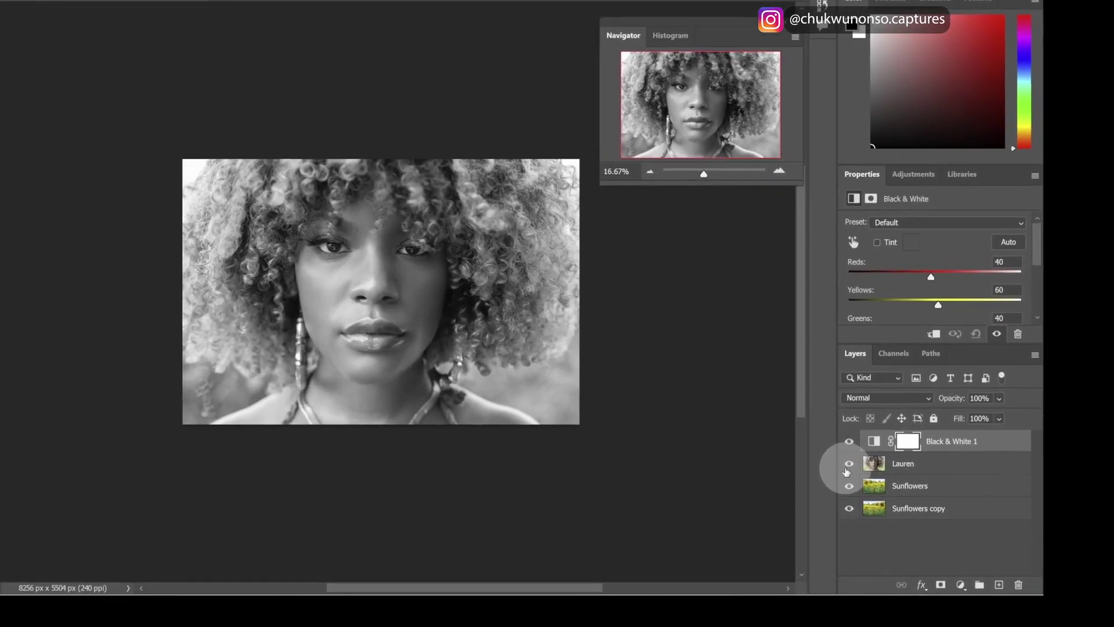
{"action": "left_click_drag", "start_coordinate": [878, 475], "coordinate": [877, 498]}
- Clip the Black & White 1 adjustment layer to the portrait layer with a clipping mask
{"action": "left_click", "coordinate": [763, 427]}
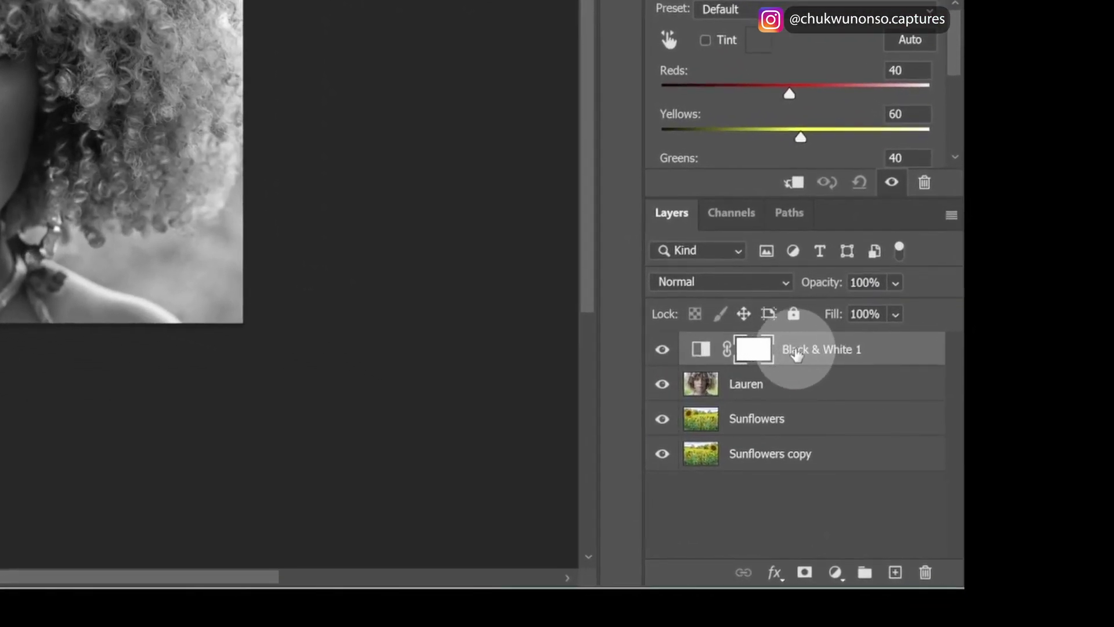
{"action": "right_click", "coordinate": [814, 346]}
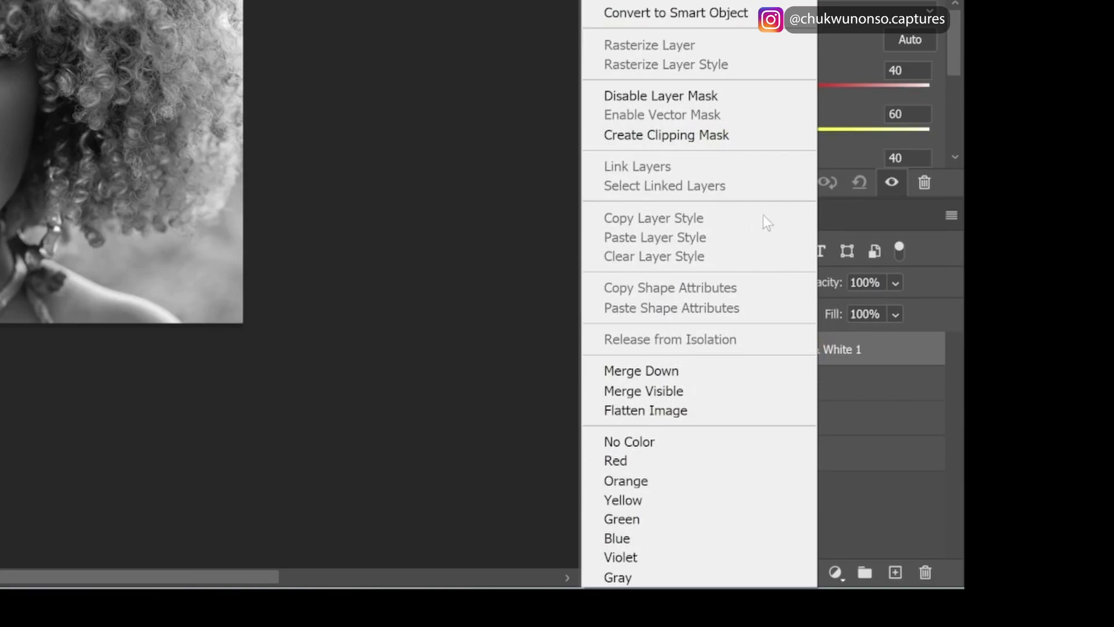
{"action": "left_click", "coordinate": [667, 134]}
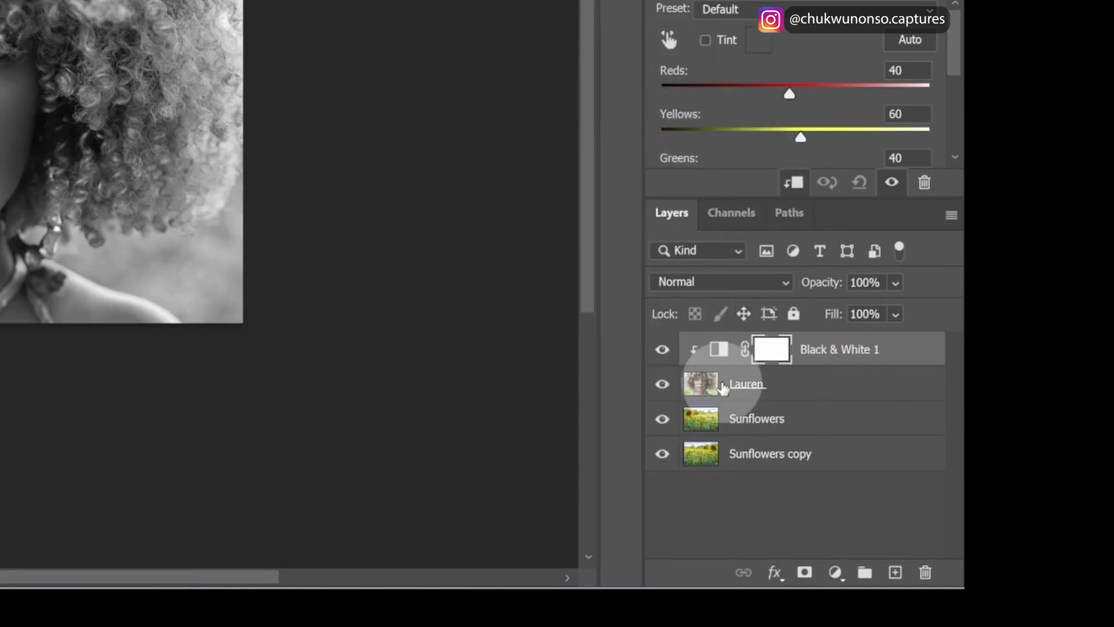
- Toggle the portrait and Sunflowers layers' visibility to check the clipped adjustment's effect on the sunflower photos
{"action": "left_click", "coordinate": [662, 385]}
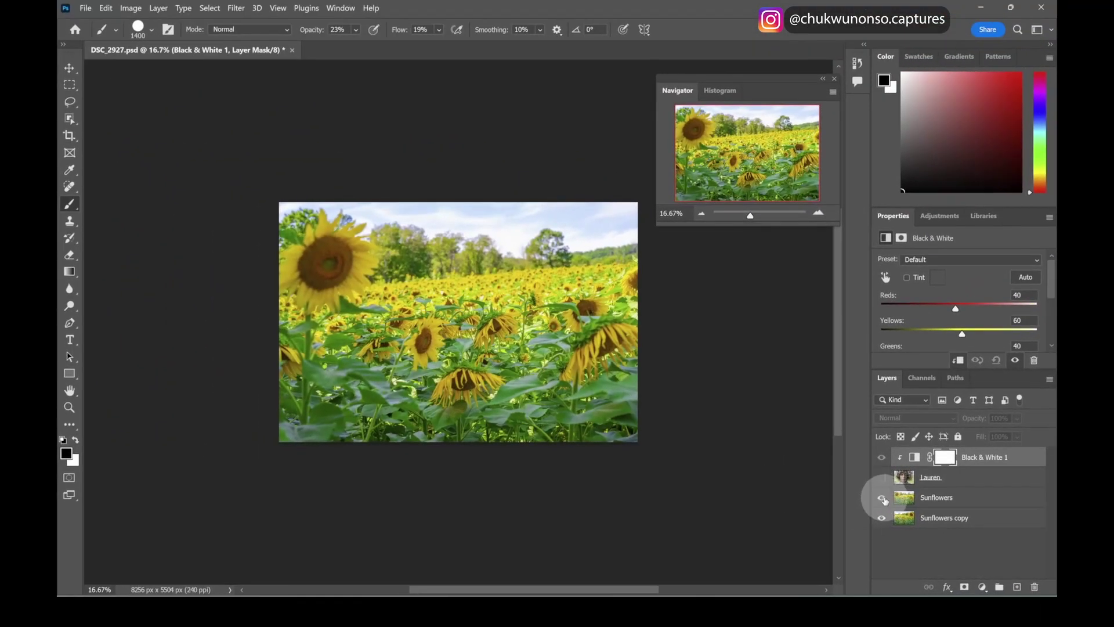
{"action": "left_click", "coordinate": [882, 498]}
{"action": "left_click", "coordinate": [882, 498]}
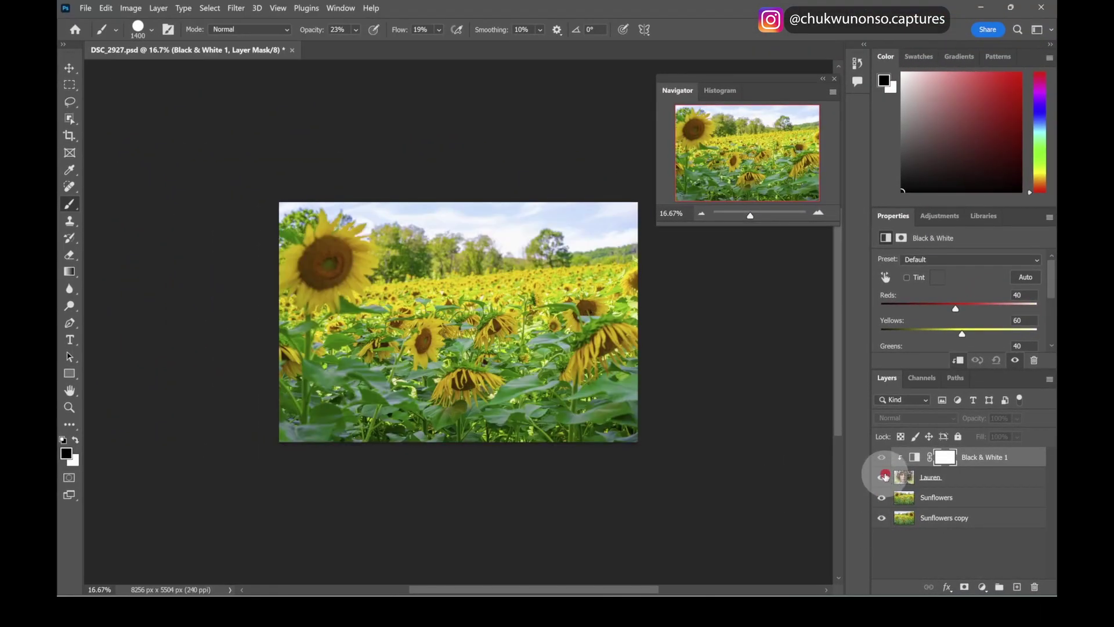
- Show the portrait layer again above the sunflower layers
{"action": "left_click", "coordinate": [883, 476]}
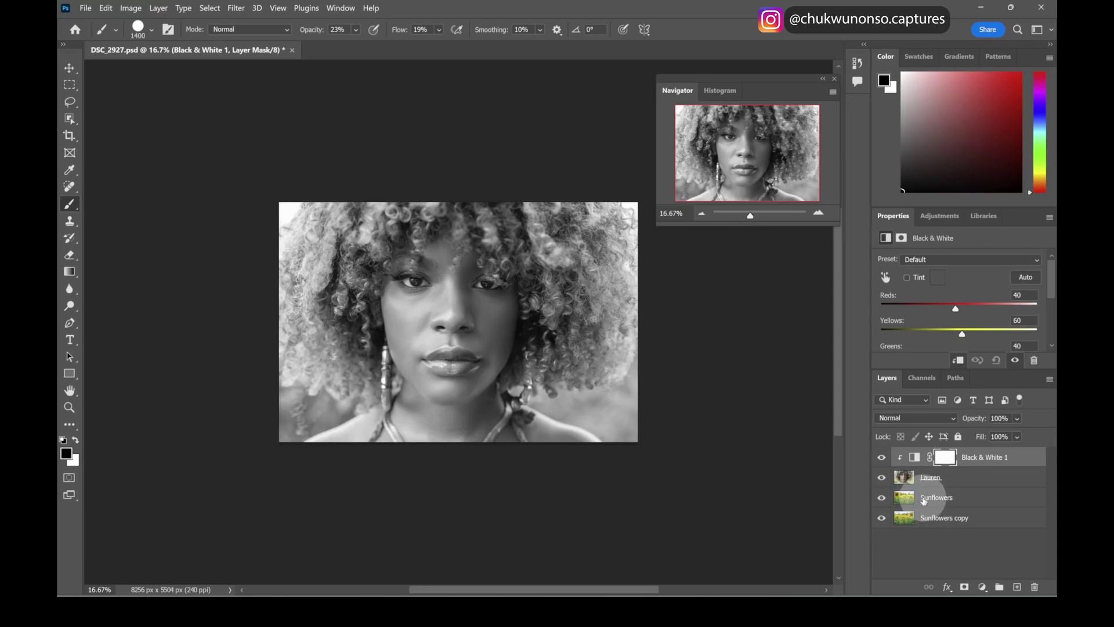
{"action": "left_click", "coordinate": [940, 502]}
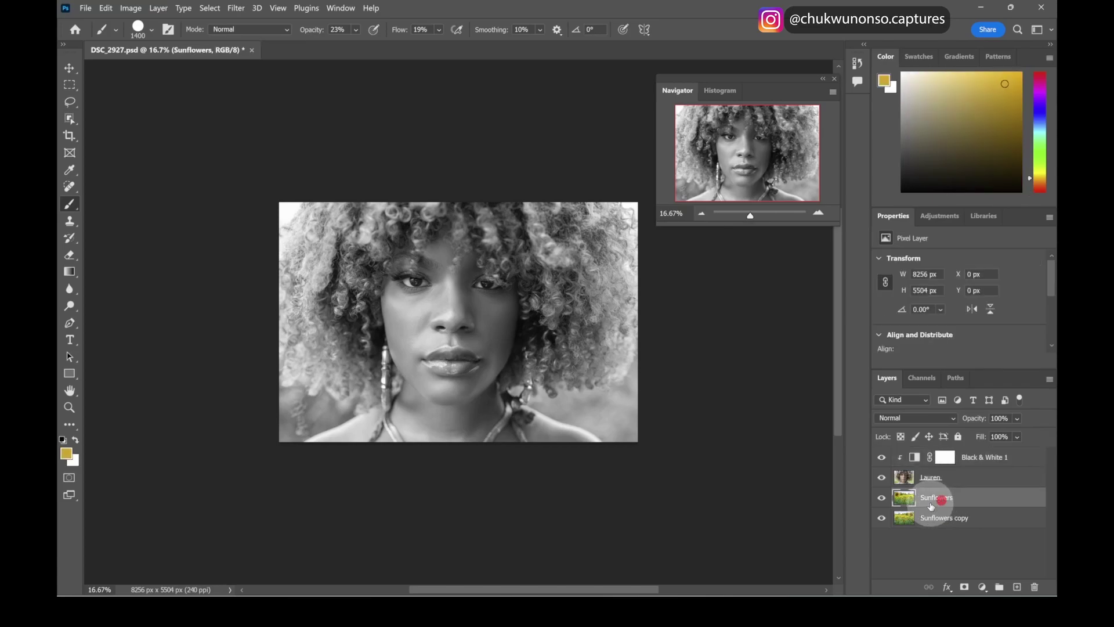
{"action": "left_click", "coordinate": [959, 478]}
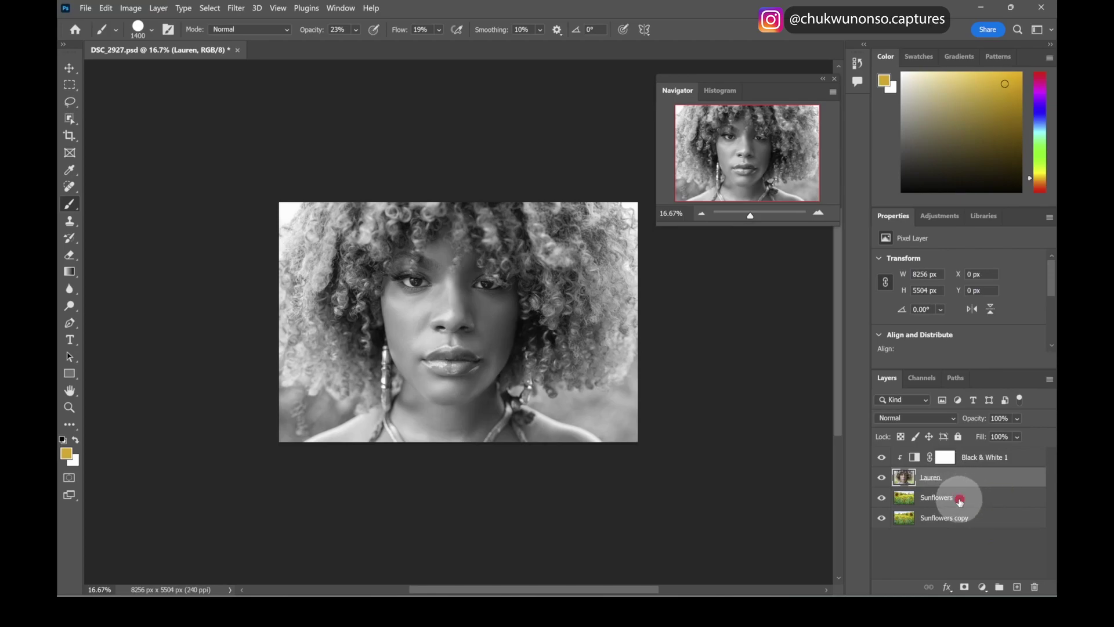
{"action": "left_click", "coordinate": [960, 500]}
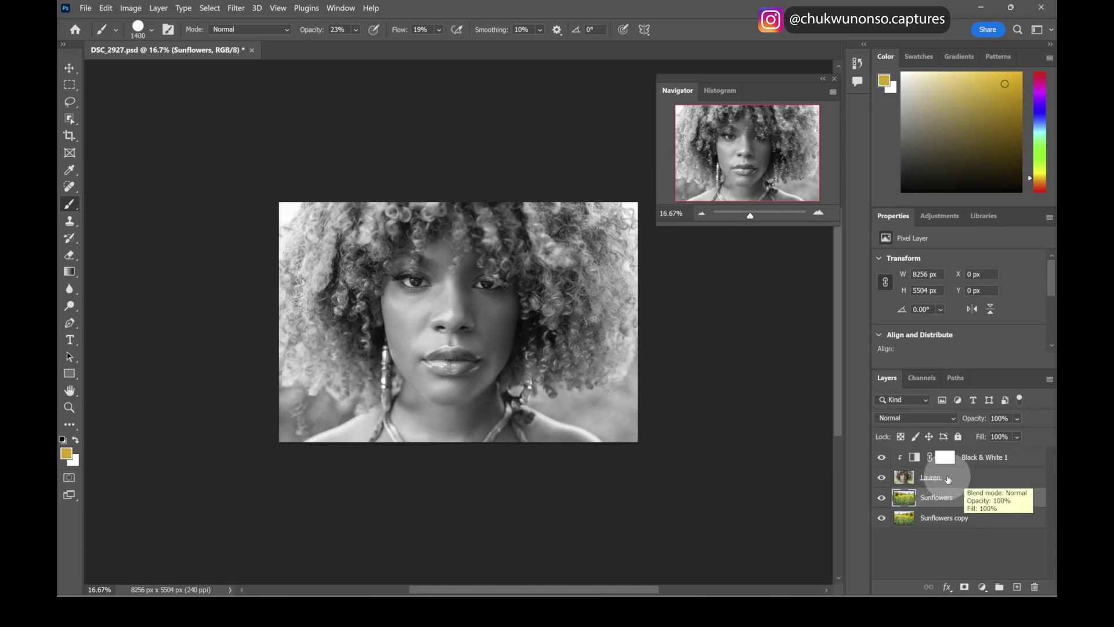
- Reduce the Black & White 1 adjustment layer's opacity to 42% to bring back some of the portrait's colour
{"action": "left_click", "coordinate": [971, 459]}
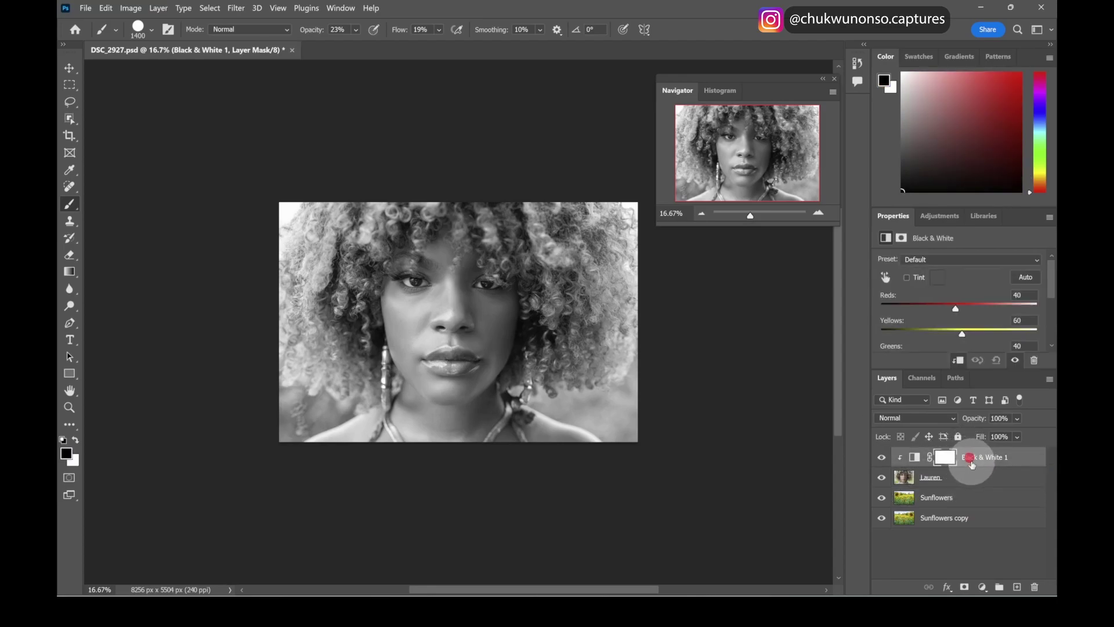
{"action": "left_click", "coordinate": [1016, 418]}
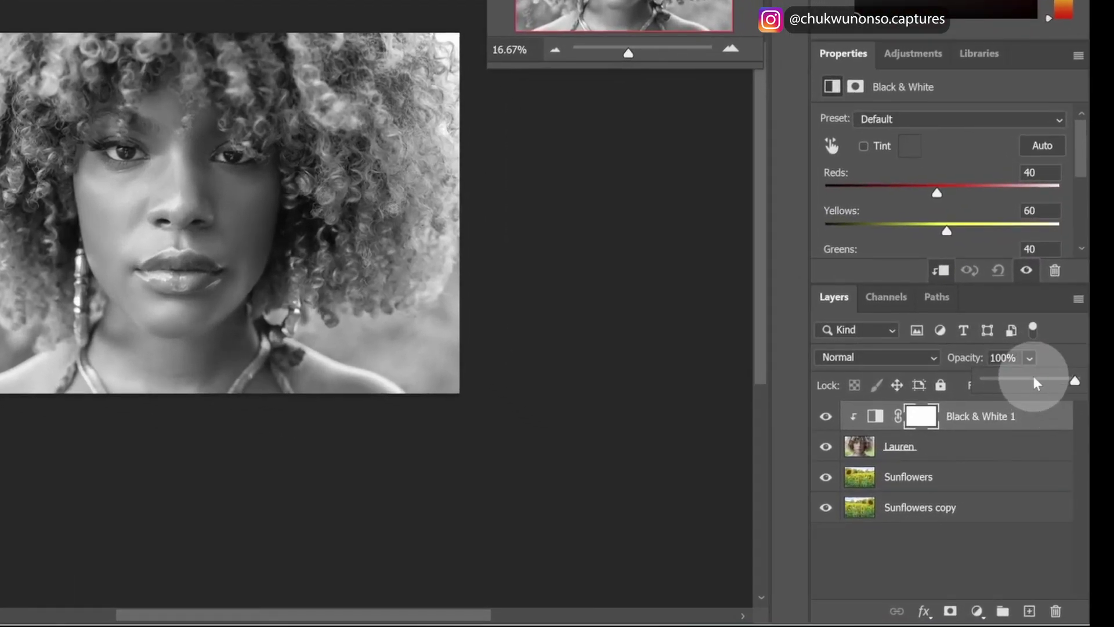
{"action": "mouse_move", "coordinate": [1021, 378]}
{"action": "left_mouse_down"}
{"action": "mouse_move", "coordinate": [1000, 382]}
{"action": "mouse_move", "coordinate": [1021, 387]}
{"action": "left_mouse_up"}
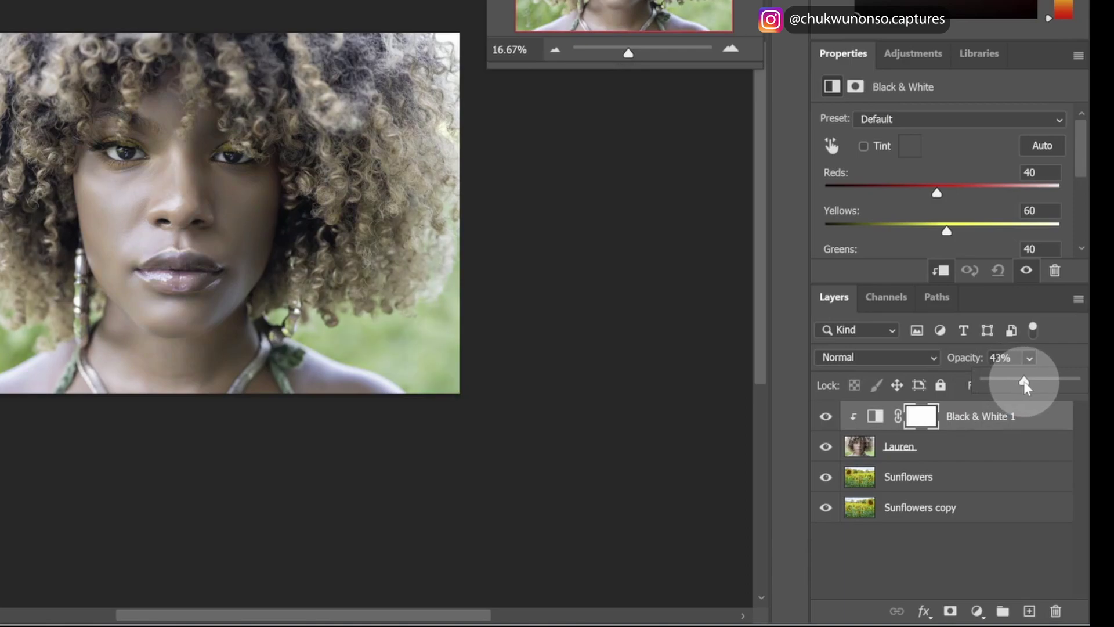
{"action": "left_click_drag", "start_coordinate": [1025, 384], "coordinate": [1022, 384]}
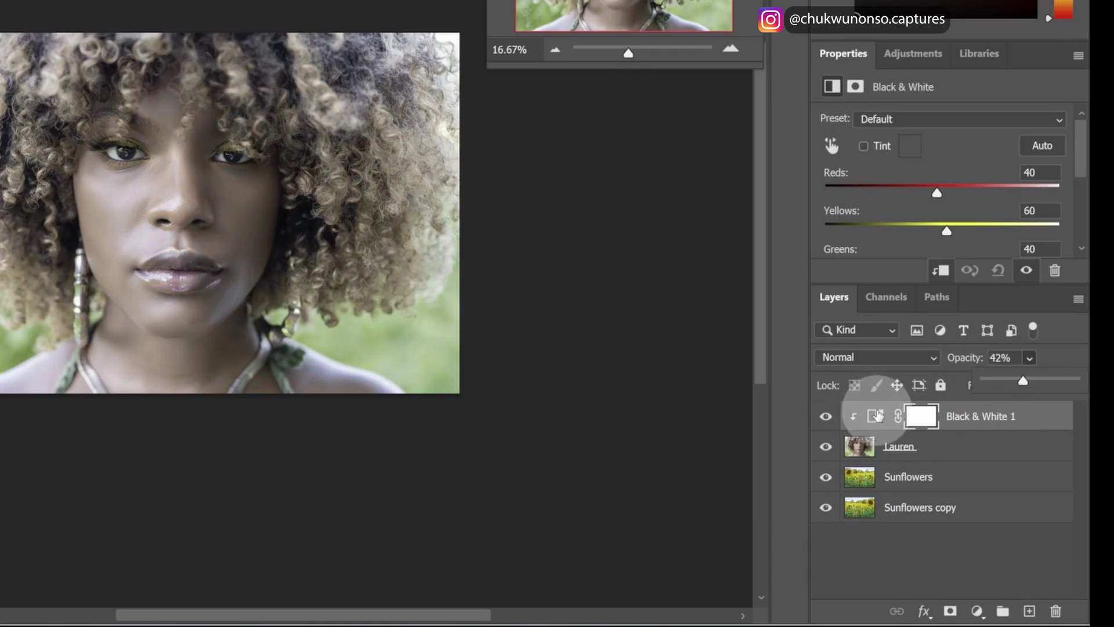
- Add a white layer mask to the portrait layer and another to the Sunflowers layer
{"action": "left_click", "coordinate": [957, 450]}
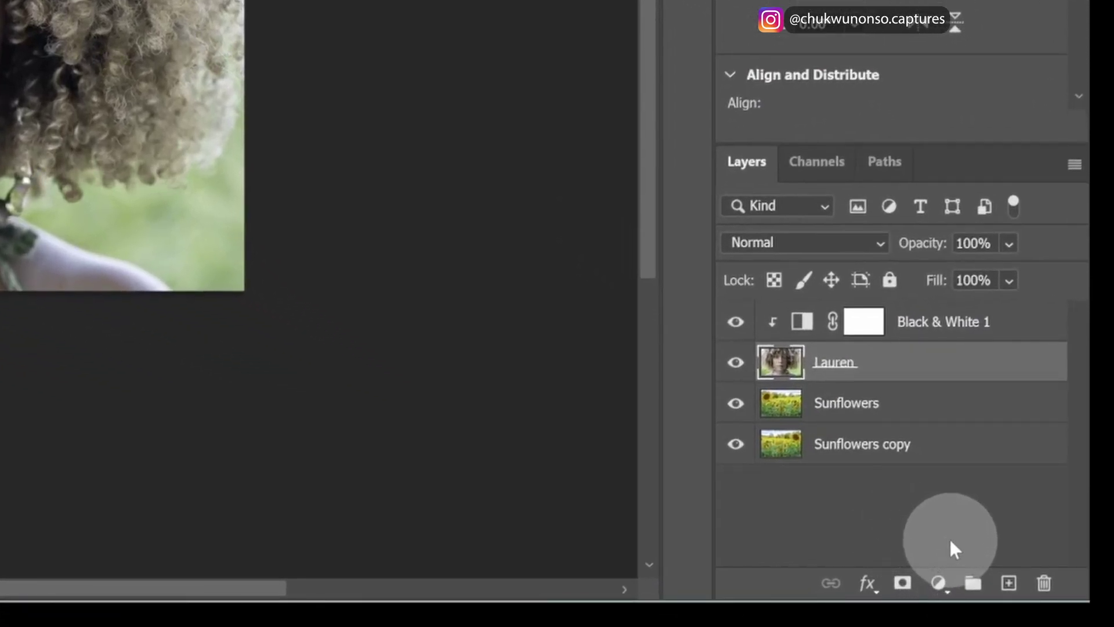
{"action": "left_click", "coordinate": [903, 583]}
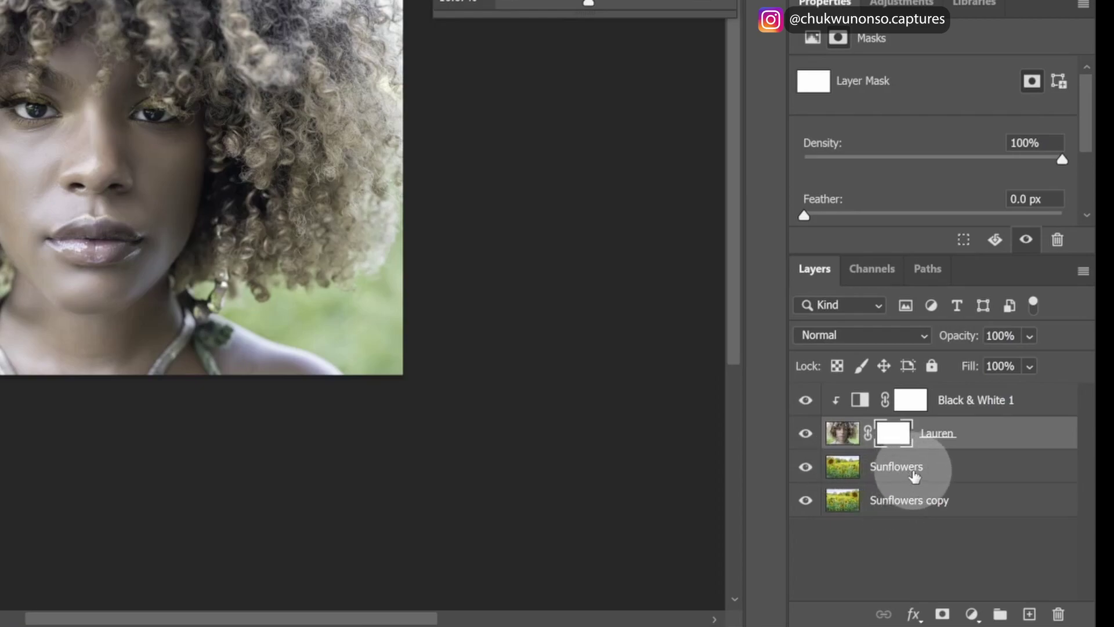
{"action": "left_click", "coordinate": [897, 466]}
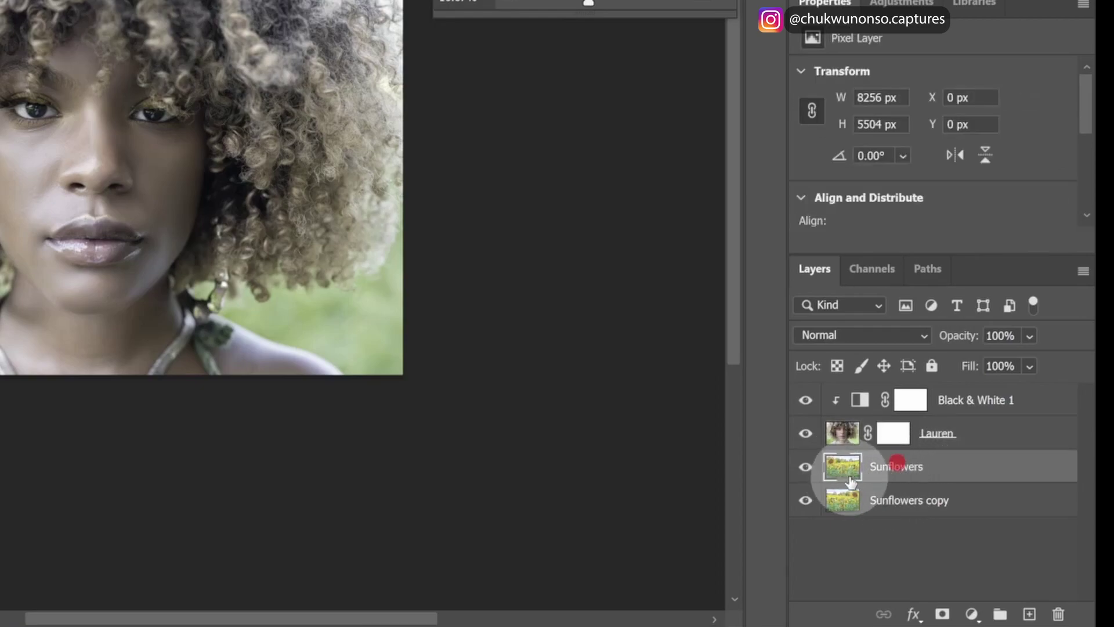
{"action": "left_click", "coordinate": [942, 614]}
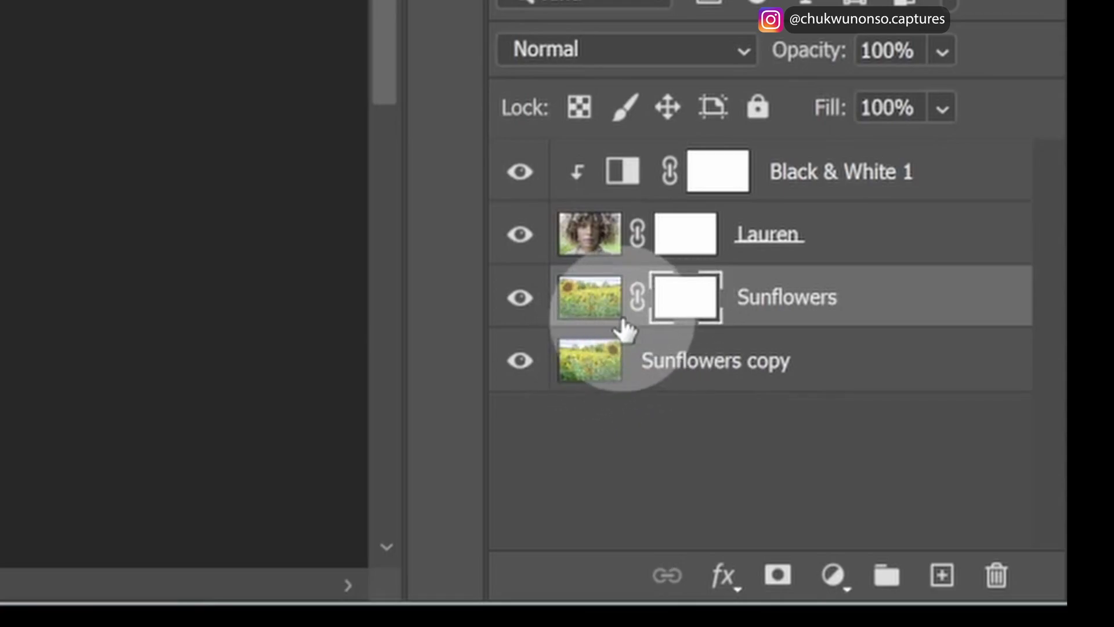
{"action": "left_click", "coordinate": [679, 237]}
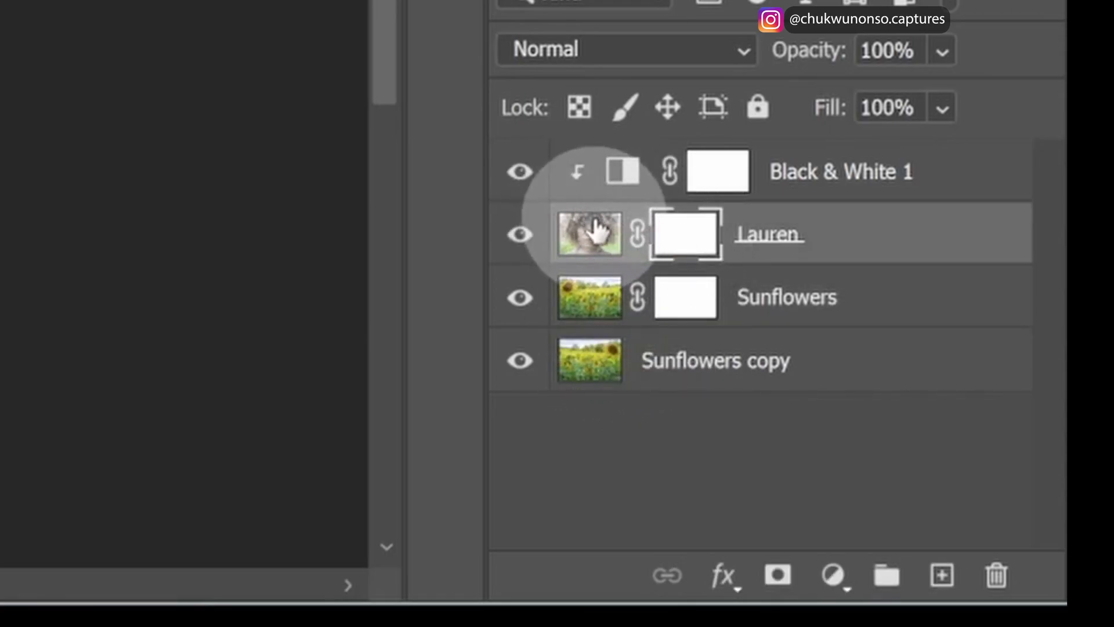
{"action": "left_click", "coordinate": [604, 299]}
{"action": "left_click", "coordinate": [680, 297]}
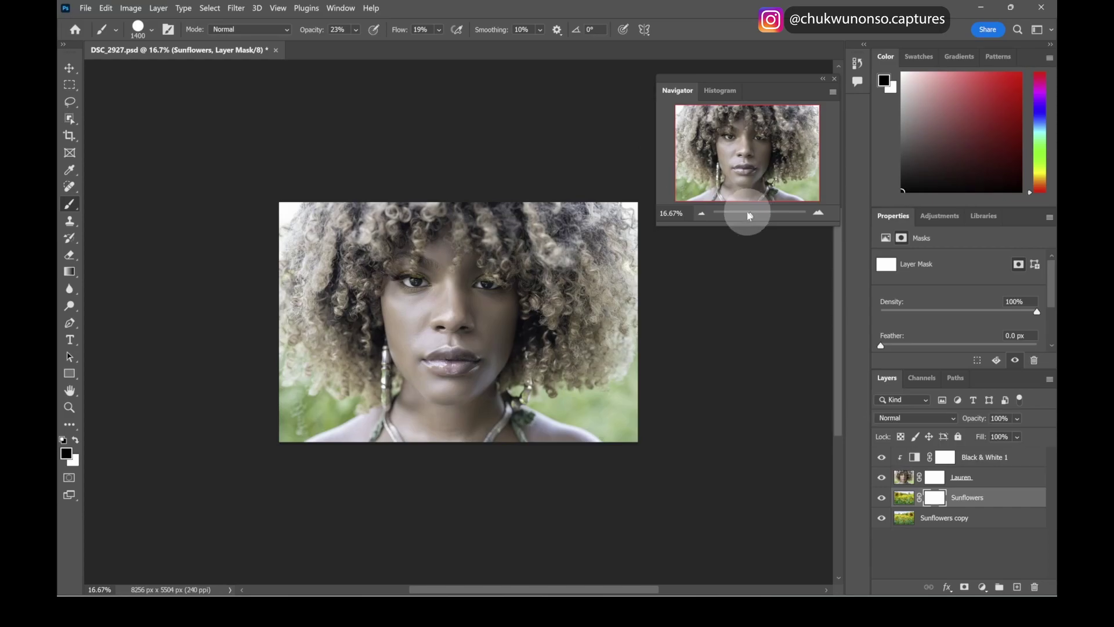
- Target the portrait layer's mask for painting and set the brush opacity to 29%
{"action": "left_click_drag", "start_coordinate": [748, 214], "coordinate": [753, 216]}
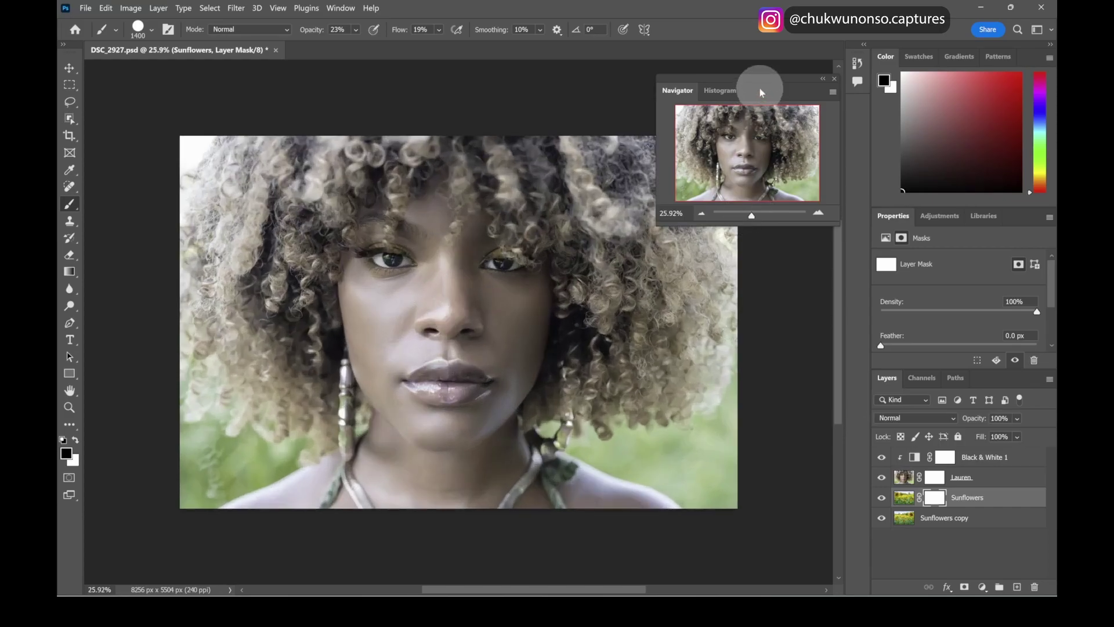
{"action": "left_click_drag", "start_coordinate": [760, 79], "coordinate": [820, 118]}
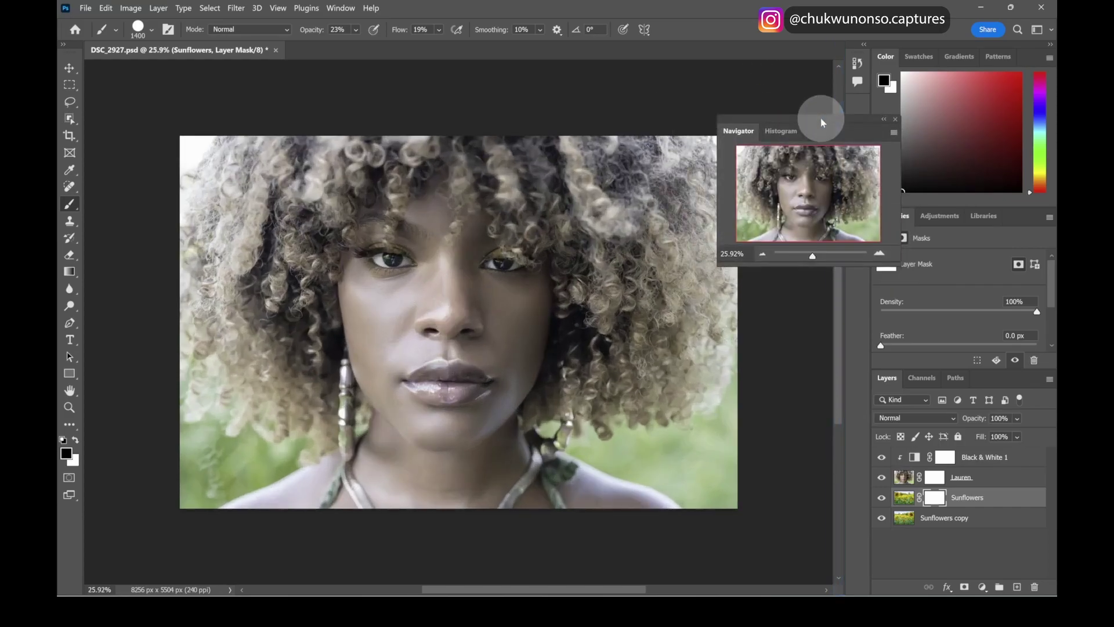
{"action": "left_click", "coordinate": [932, 478]}
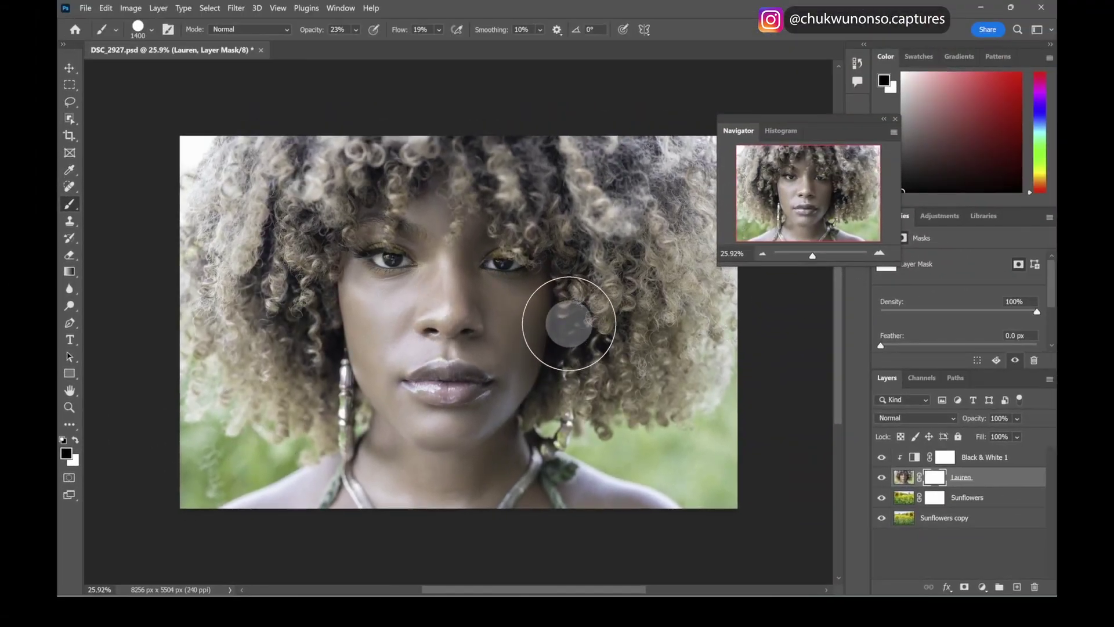
{"action": "mouse_move", "coordinate": [568, 323]}
{"action": "left_mouse_down"}
{"action": "mouse_move", "coordinate": [525, 346]}
{"action": "mouse_move", "coordinate": [549, 333]}
{"action": "mouse_move", "coordinate": [592, 246]}
{"action": "mouse_move", "coordinate": [501, 70]}
{"action": "mouse_move", "coordinate": [357, 36]}
{"action": "left_mouse_up"}
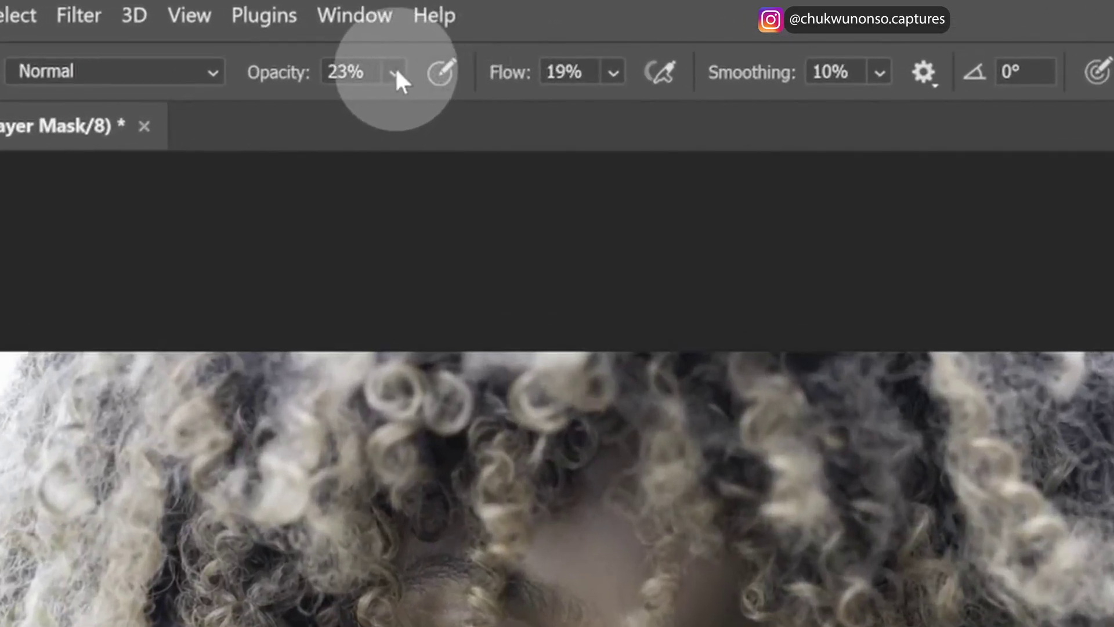
{"action": "left_click", "coordinate": [397, 70]}
{"action": "left_click_drag", "start_coordinate": [428, 108], "coordinate": [437, 109]}
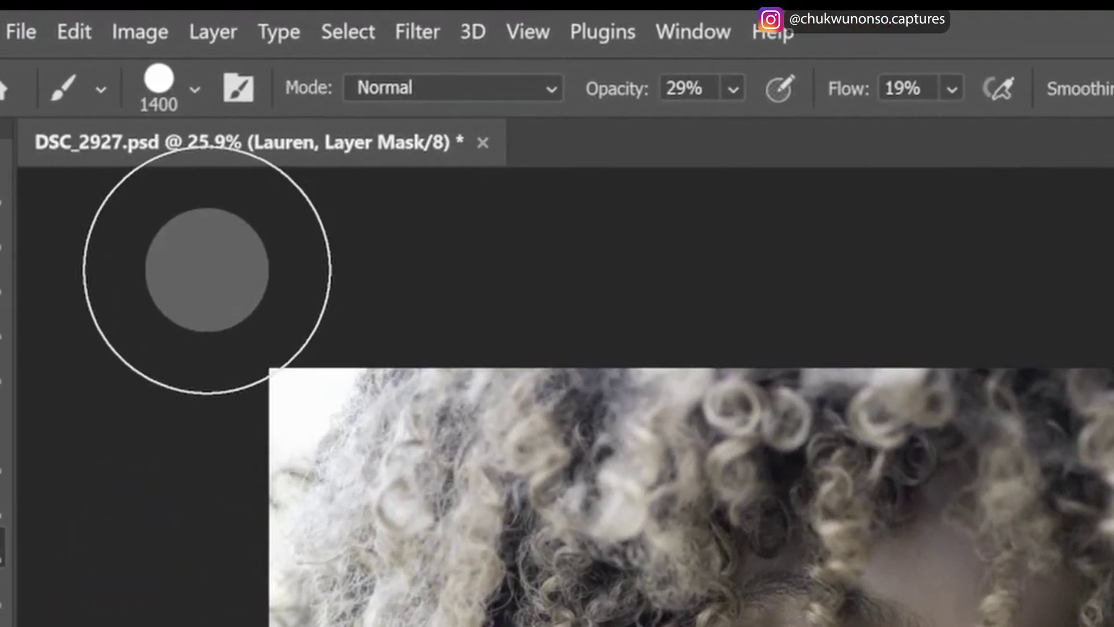
- Soften the brush to 0% hardness and reduce its size to 500 px for painting on the portrait's mask
{"action": "left_click", "coordinate": [191, 89]}
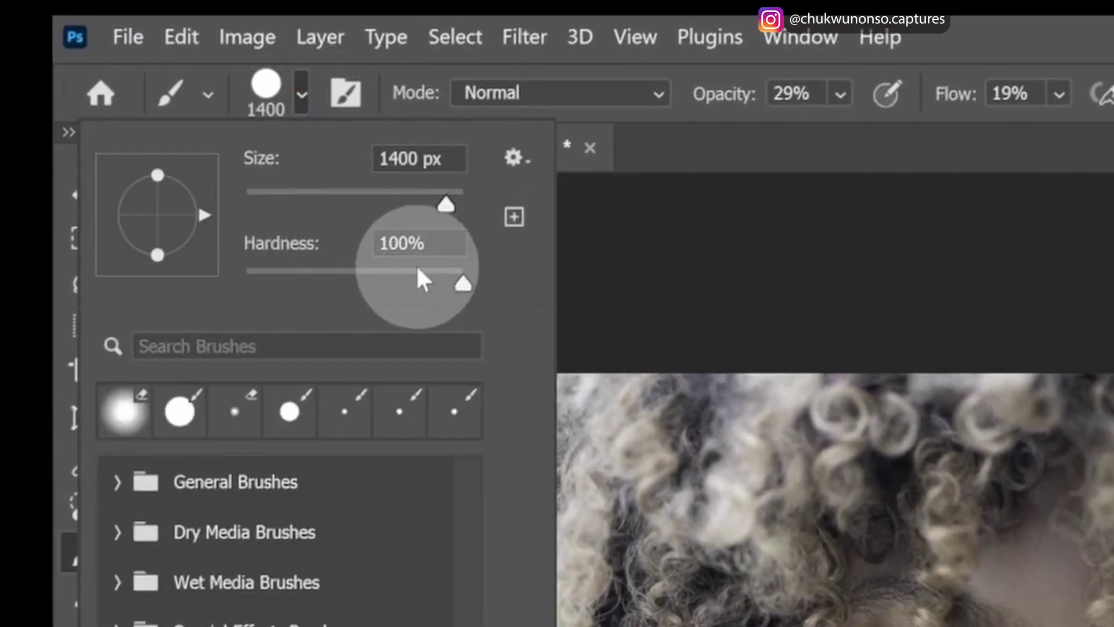
{"action": "left_click_drag", "start_coordinate": [418, 269], "coordinate": [232, 293]}
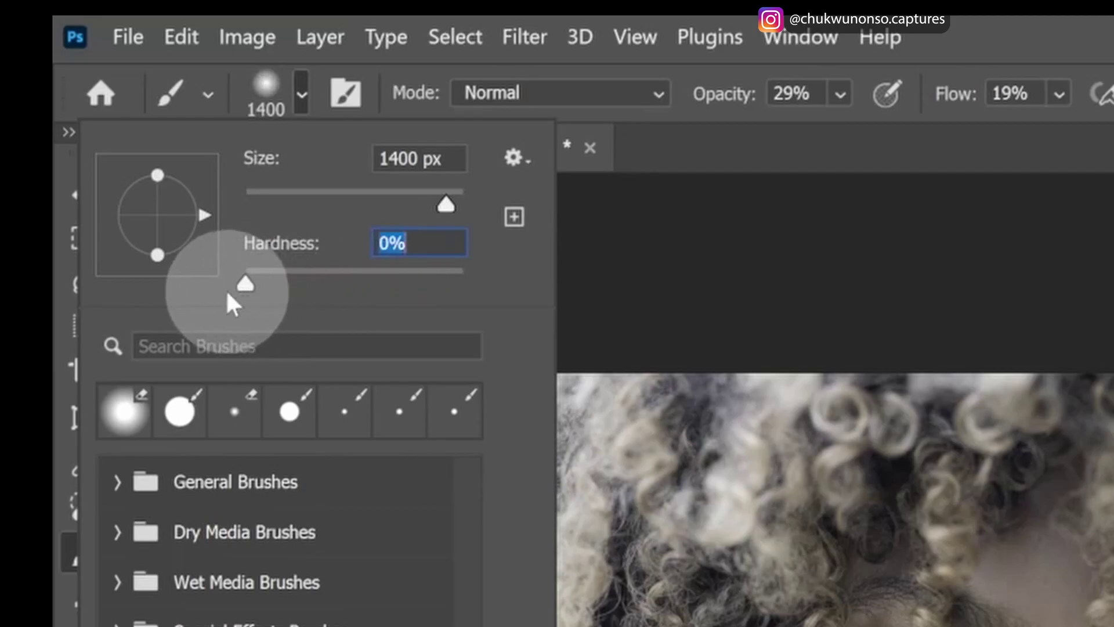
{"action": "left_click", "coordinate": [390, 242]}
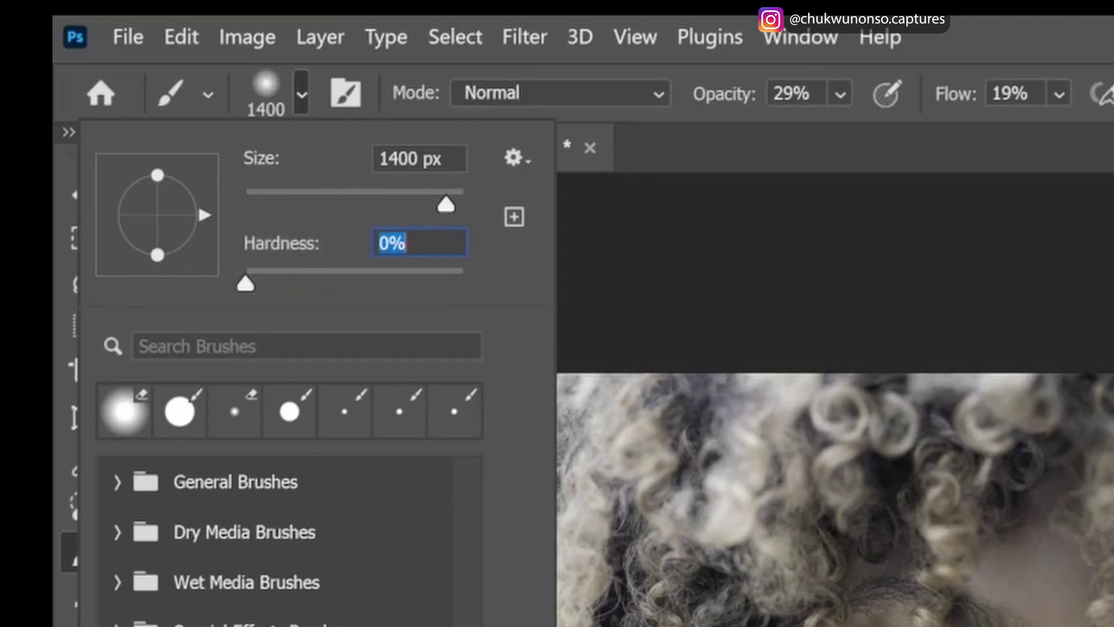
{"action": "key", "text": "Return"}
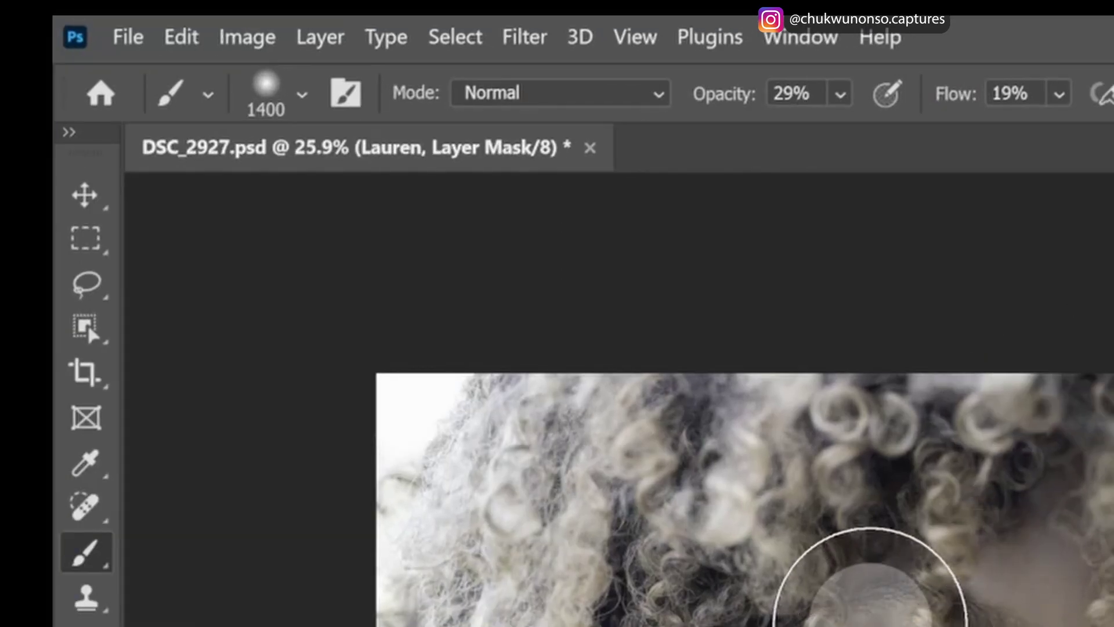
{"action": "key", "text": "bracketleft"}
{"action": "key", "text": "bracketleft"}
{"action": "key", "text": "bracketleft"}
{"action": "key", "text": "bracketleft"}
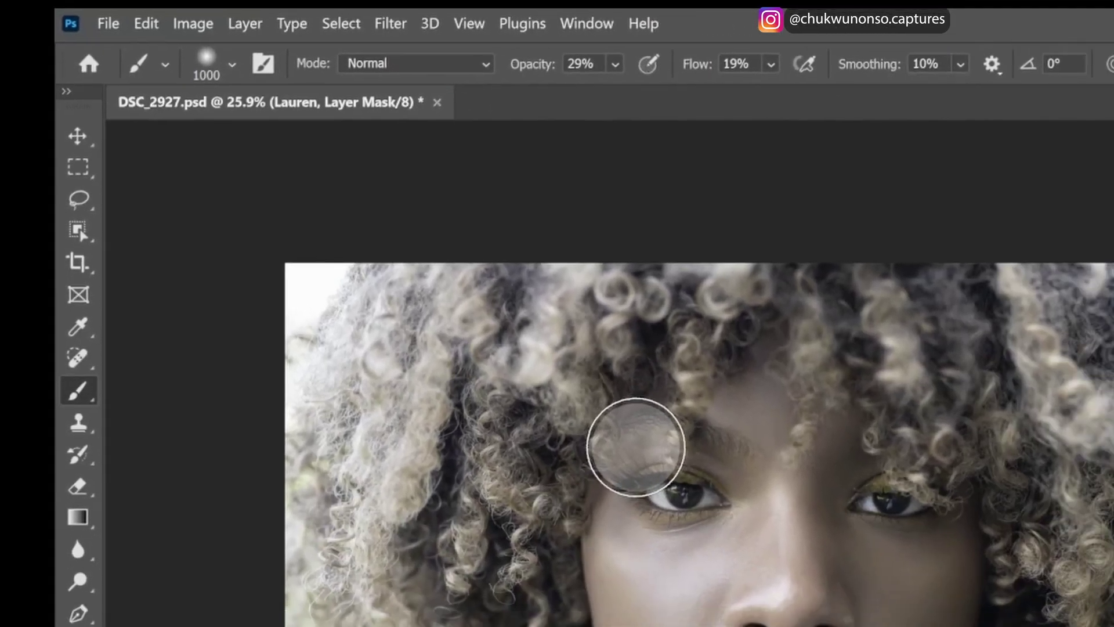
{"action": "key", "text": "bracketleft"}
{"action": "key", "text": "bracketleft"}
{"action": "key", "text": "bracketleft"}
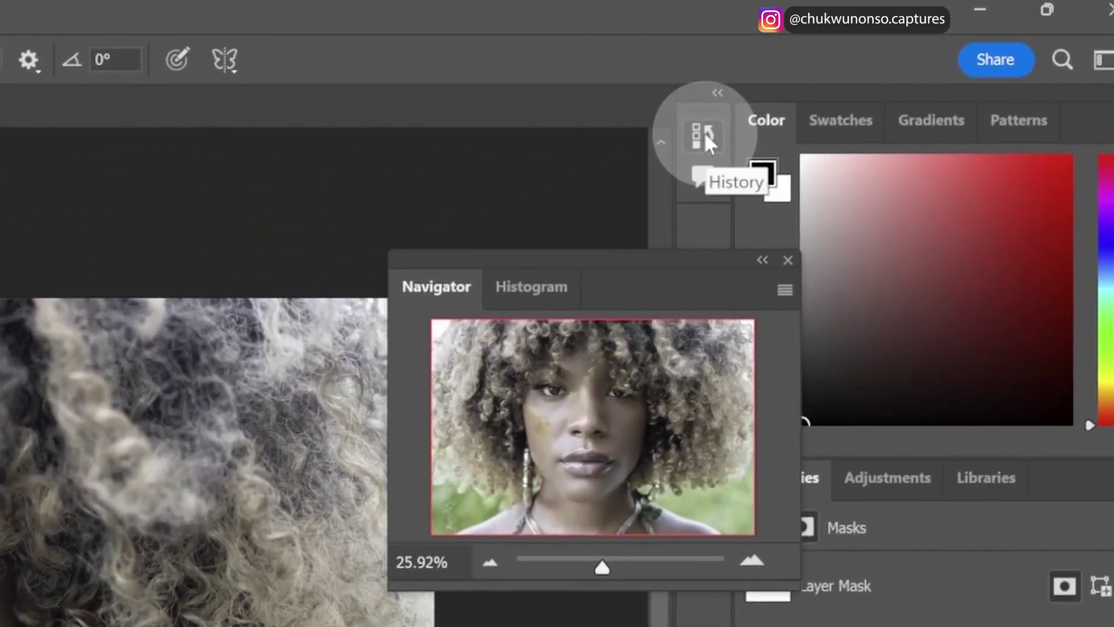
- Revert the brush strokes on the portrait's mask to the last Add Layer Mask history state and restore the default black and white colours
{"action": "left_click", "coordinate": [729, 123]}
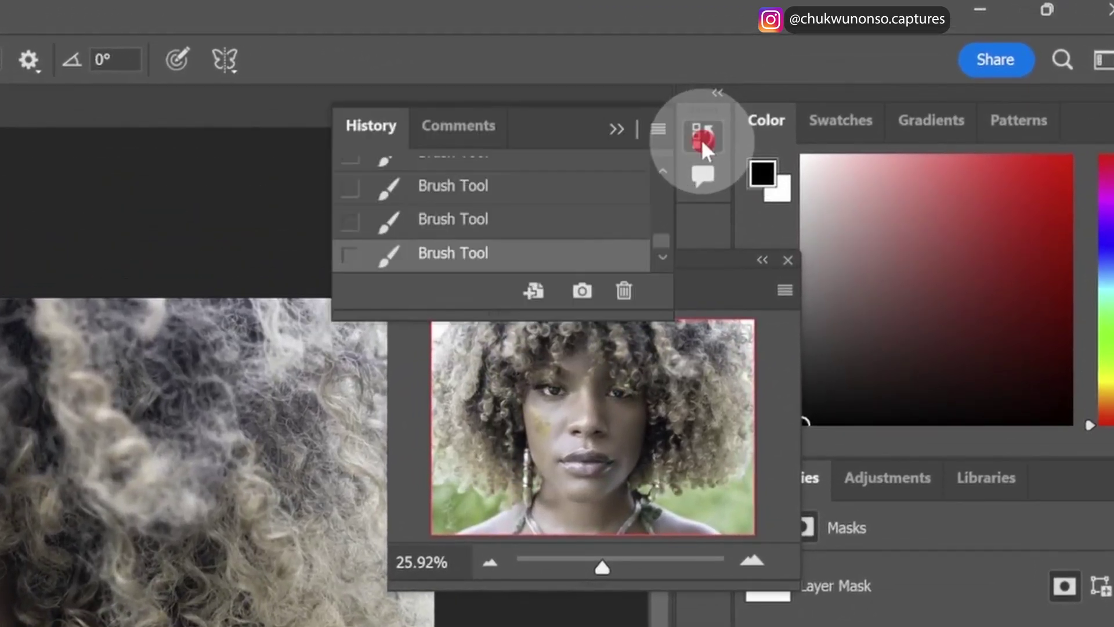
{"action": "scroll", "coordinate": [658, 229], "scroll_direction": "up", "scroll_amount": 5}
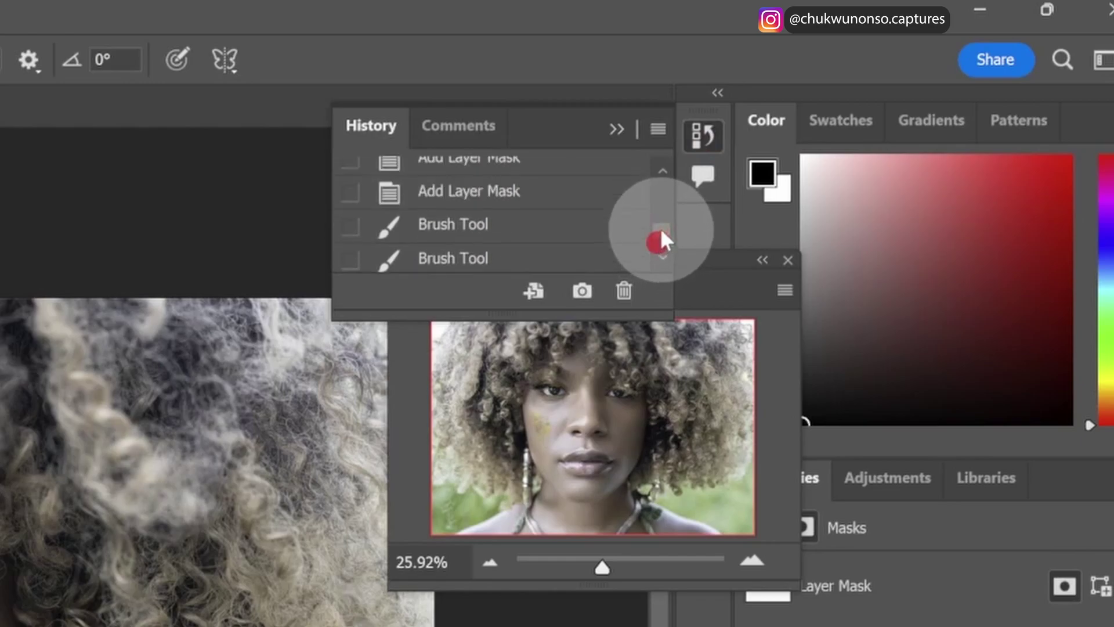
{"action": "scroll", "coordinate": [658, 230], "scroll_direction": "up", "scroll_amount": 1}
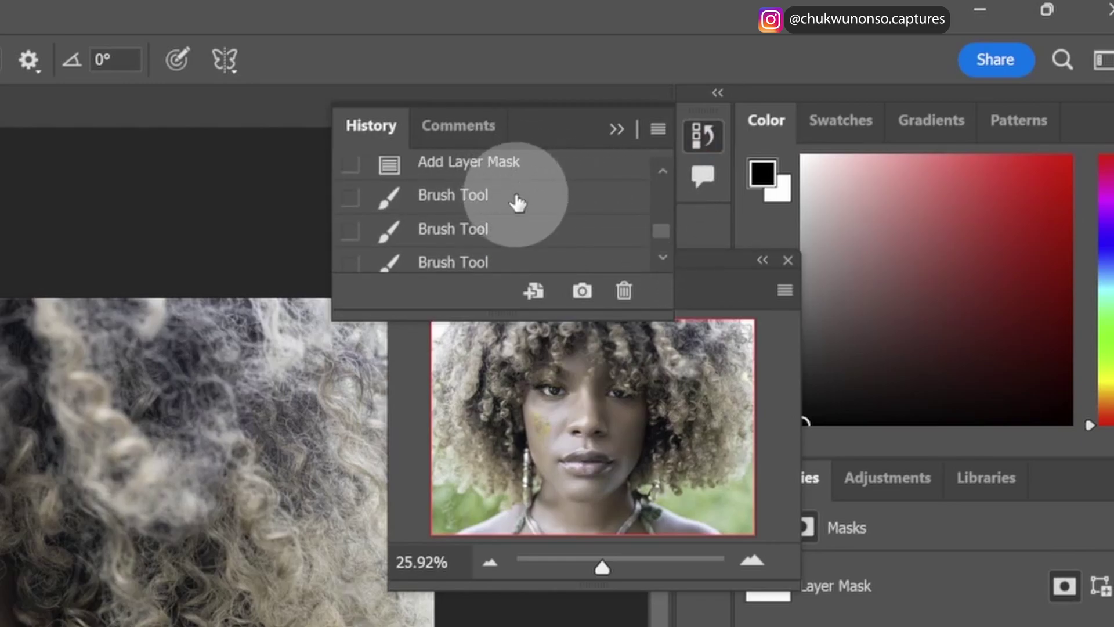
{"action": "left_click", "coordinate": [514, 173]}
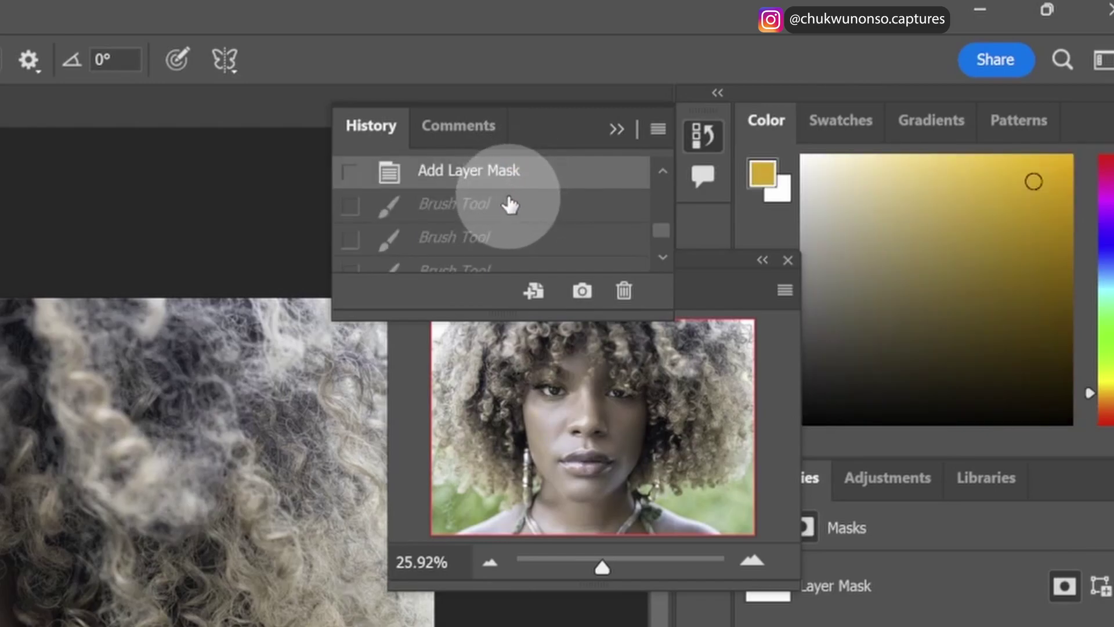
{"action": "key", "text": "d"}
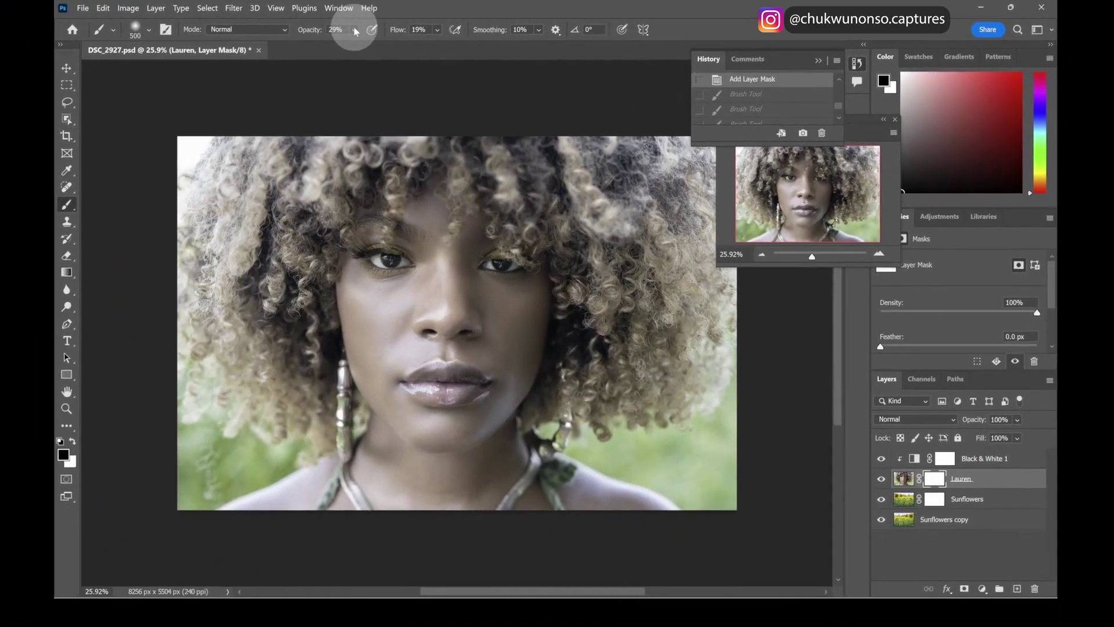
- Lower the brush flow to 13% and the brush opacity to 11%
{"action": "left_click", "coordinate": [355, 30]}
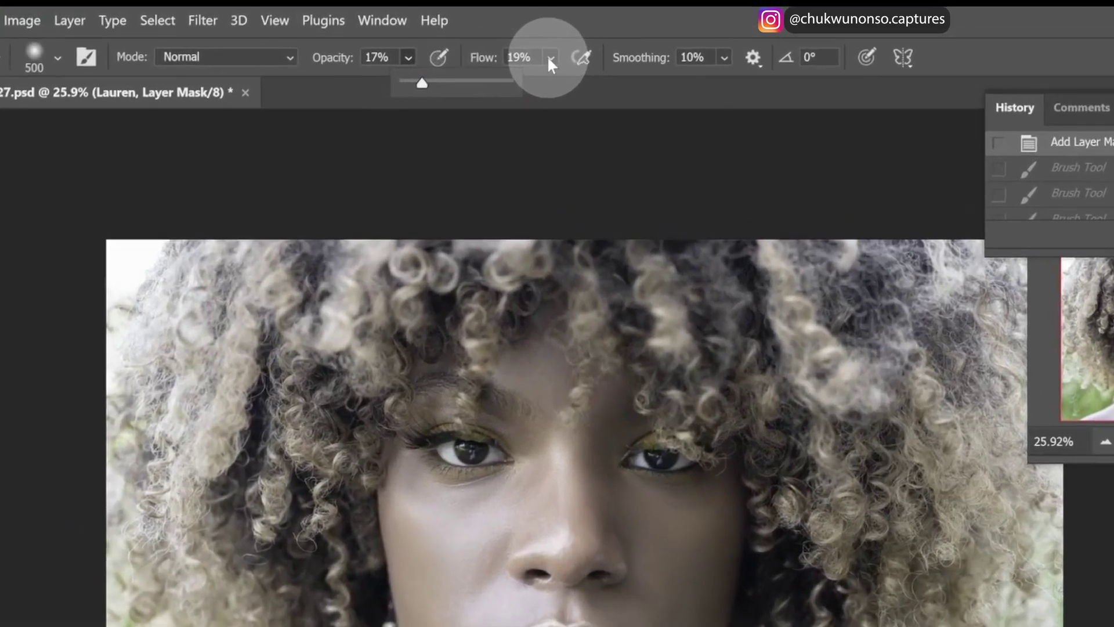
{"action": "left_click", "coordinate": [439, 30]}
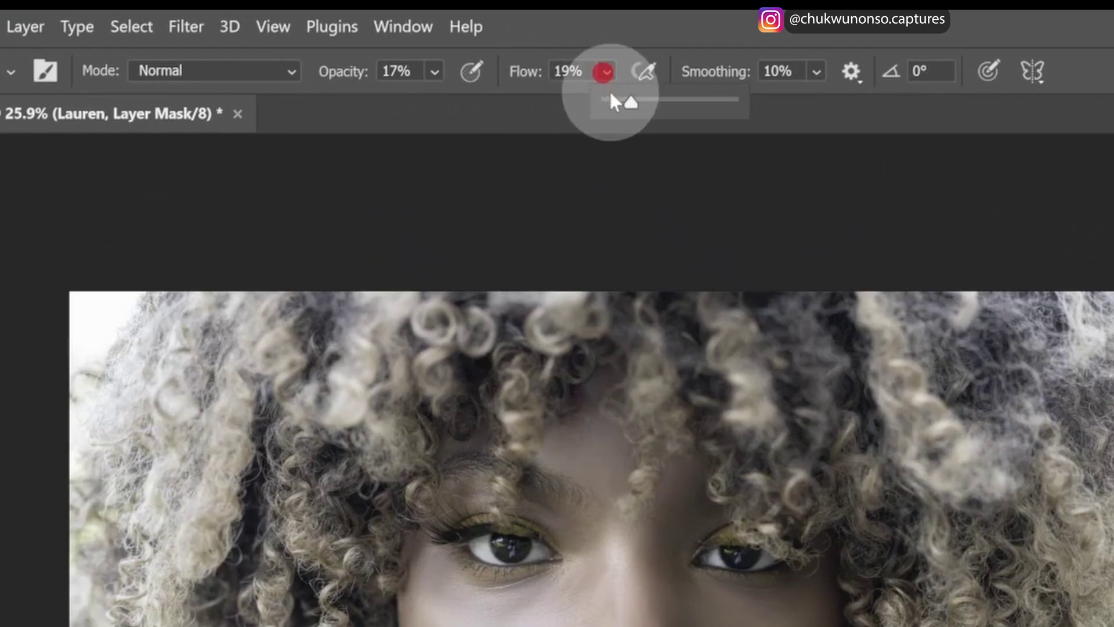
{"action": "left_click_drag", "start_coordinate": [632, 106], "coordinate": [622, 104]}
{"action": "left_click", "coordinate": [433, 72]}
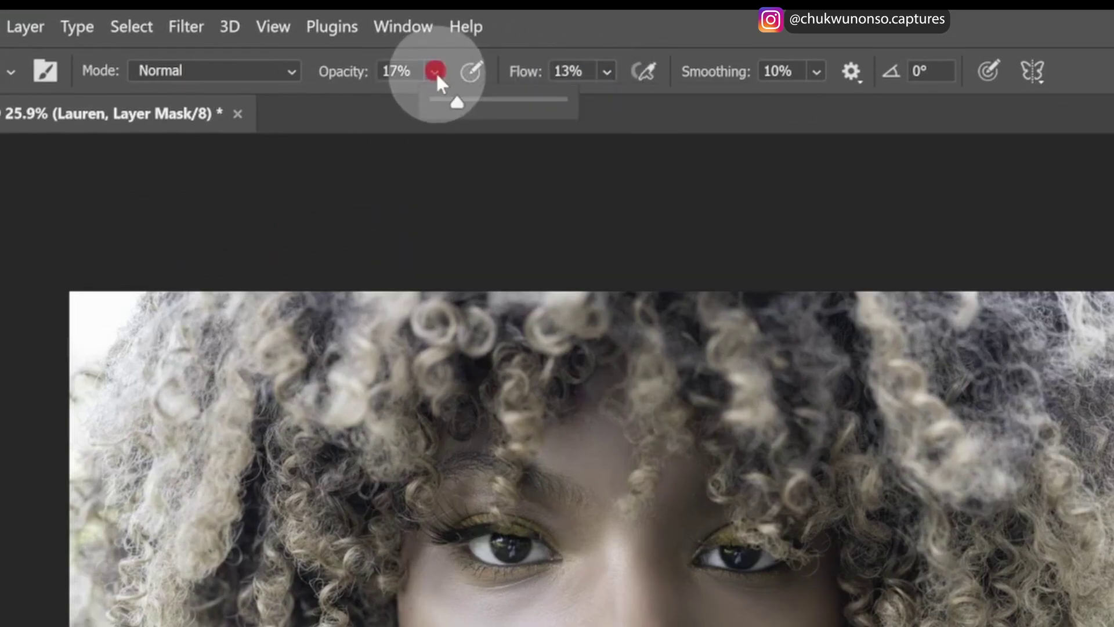
{"action": "left_click_drag", "start_coordinate": [456, 103], "coordinate": [447, 101]}
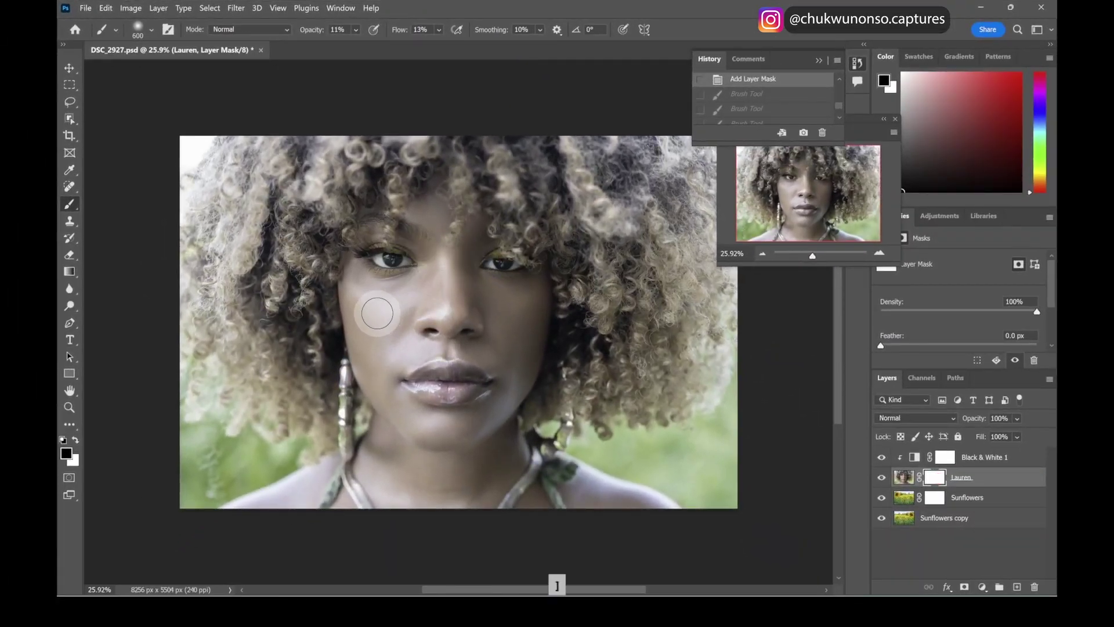
- Redo the reverted brush strokes on the portrait's layer mask
{"action": "key", "text": "ctrl+shift+z"}
{"action": "key", "text": "ctrl+shift+z"}
{"action": "key", "text": "ctrl+shift+z"}
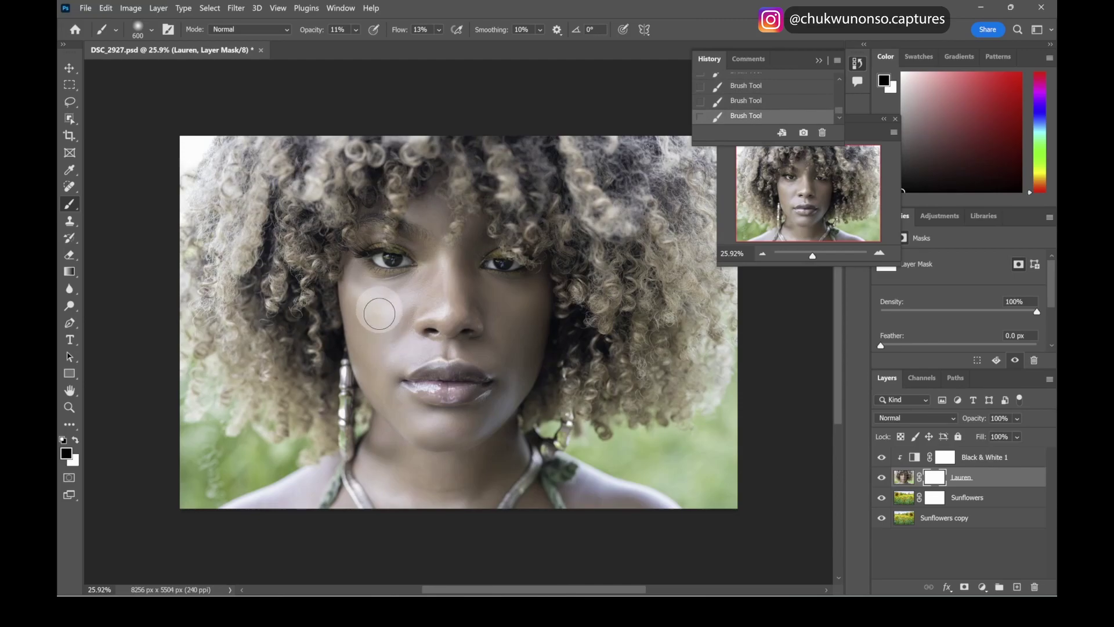
- Paint faint black strokes on the portrait's mask over the image-left cheek, the nose and the eyes with a 400 to 600 px brush
{"action": "key", "text": "bracketleft"}
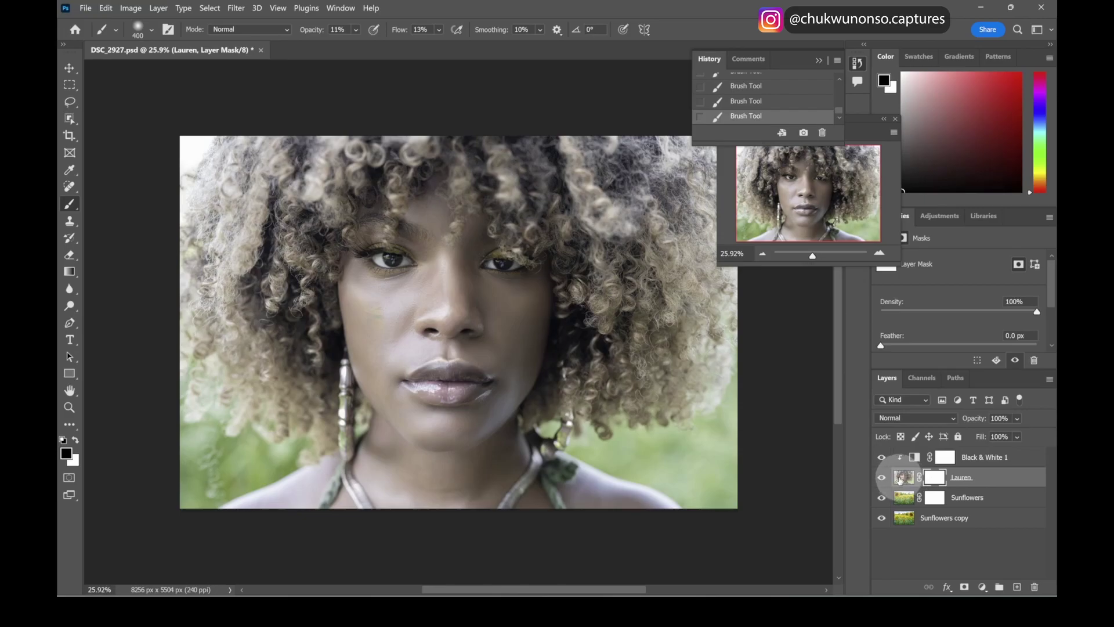
{"action": "left_click_drag", "start_coordinate": [358, 293], "coordinate": [361, 312]}
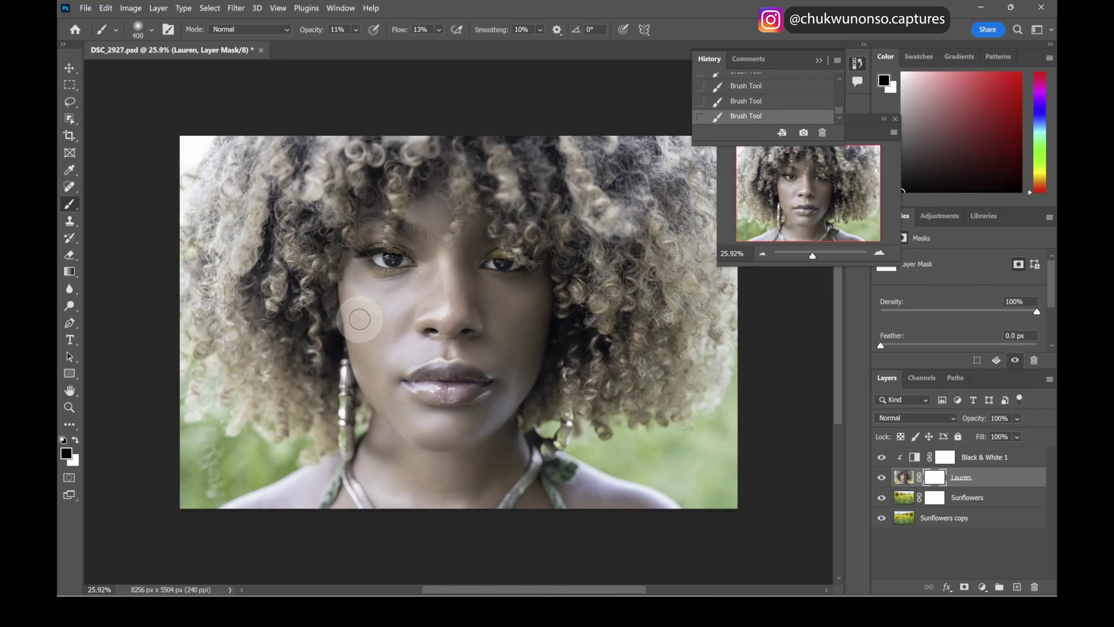
{"action": "left_click", "coordinate": [397, 299]}
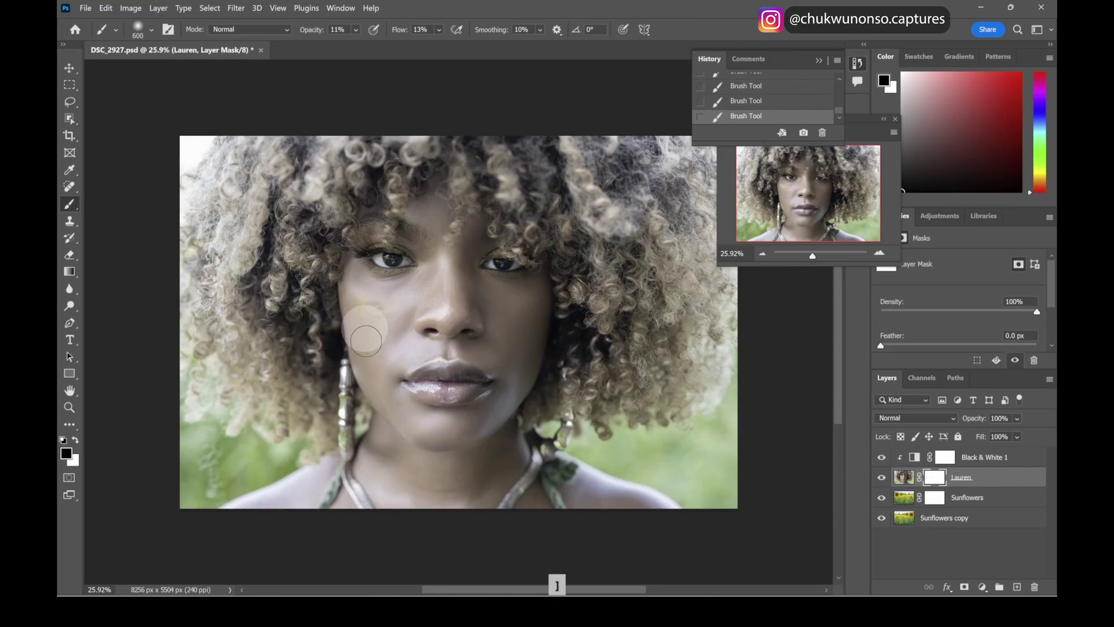
{"action": "key", "text": "bracketleft"}
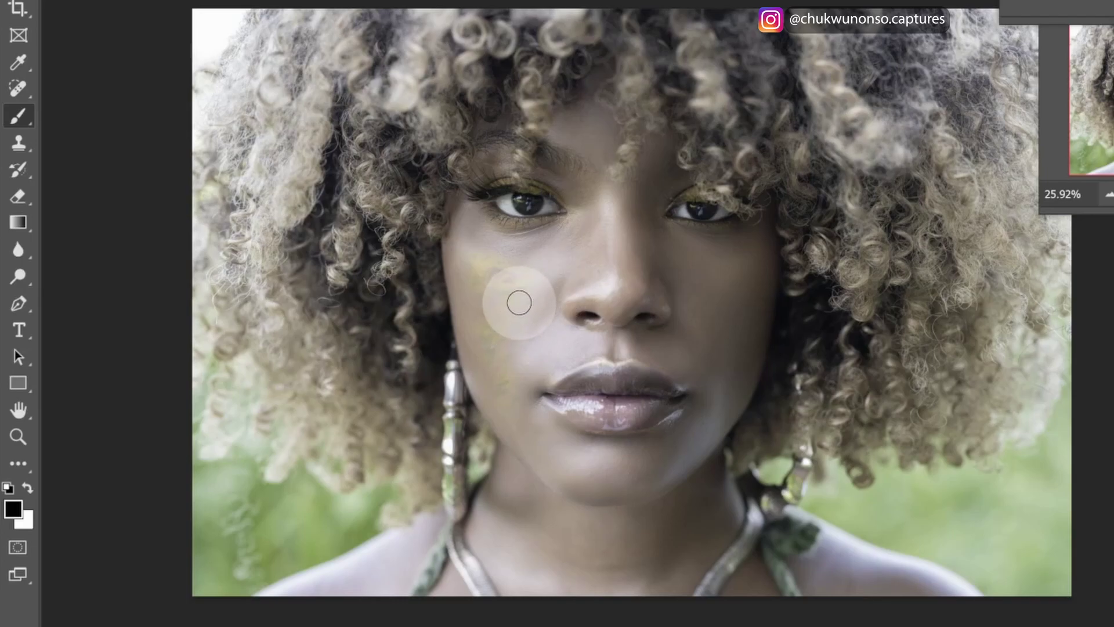
{"action": "key", "text": "bracketright"}
{"action": "key", "text": "bracketright"}
{"action": "key", "text": "bracketright"}
{"action": "key", "text": "bracketright"}
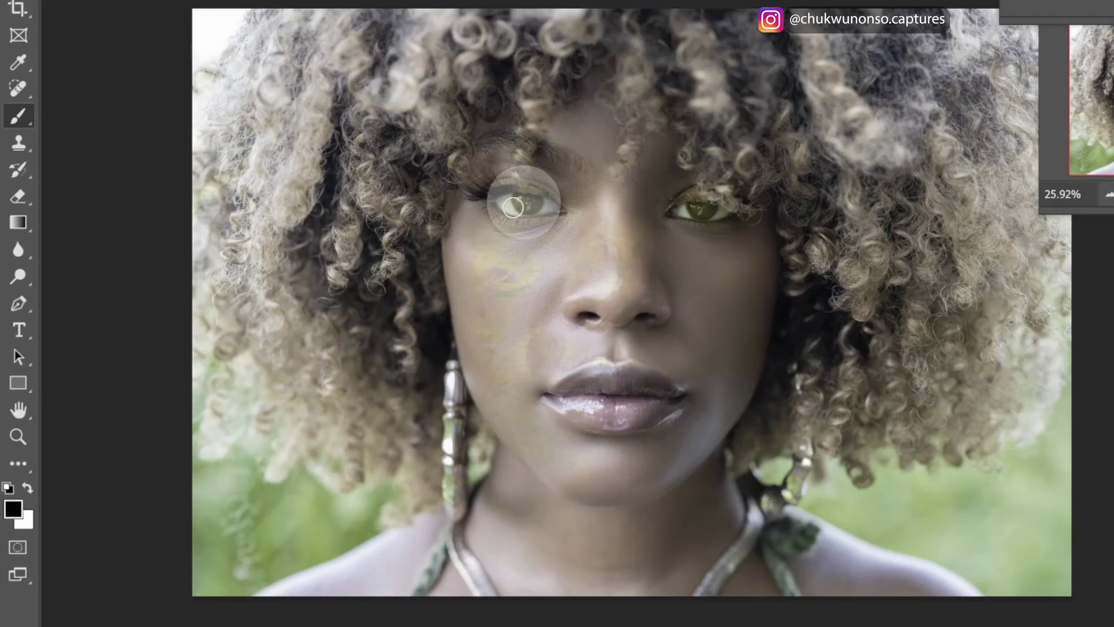
- Paint the portrait's mask lightly over the chin, jaw, lips and image-right cheek to blend in the sunflower texture
{"action": "mouse_move", "coordinate": [670, 268]}
{"action": "left_mouse_down"}
{"action": "mouse_move", "coordinate": [638, 256]}
{"action": "mouse_move", "coordinate": [557, 288]}
{"action": "mouse_move", "coordinate": [580, 346]}
{"action": "mouse_move", "coordinate": [508, 415]}
{"action": "left_mouse_up"}
{"action": "mouse_move", "coordinate": [592, 477]}
{"action": "left_mouse_down"}
{"action": "mouse_move", "coordinate": [602, 466]}
{"action": "mouse_move", "coordinate": [625, 471]}
{"action": "left_mouse_up"}
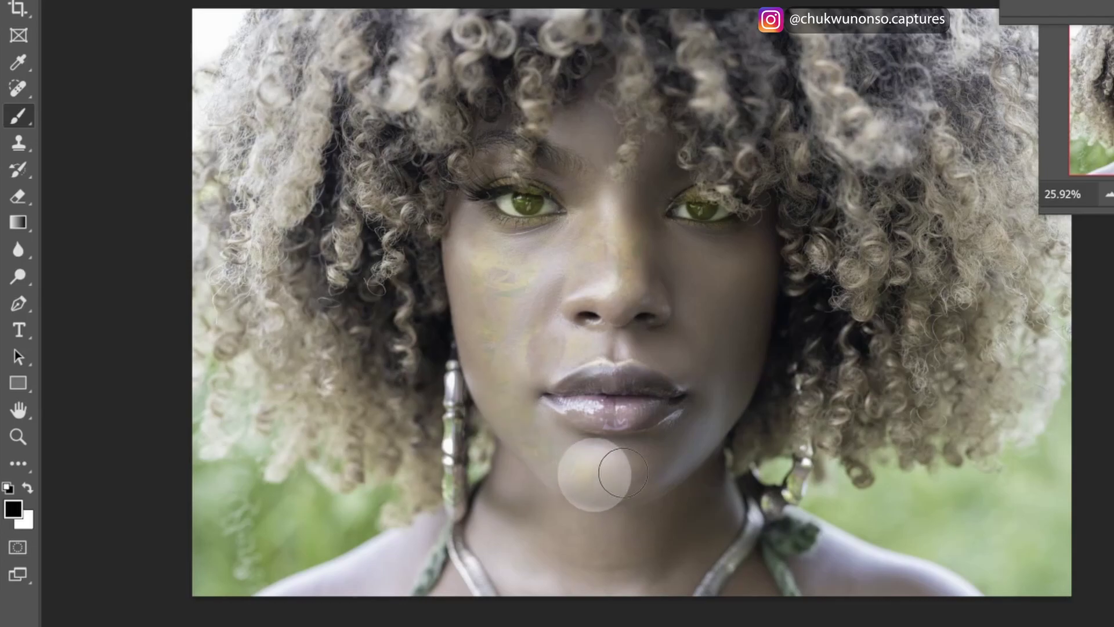
{"action": "left_click_drag", "start_coordinate": [586, 450], "coordinate": [611, 459]}
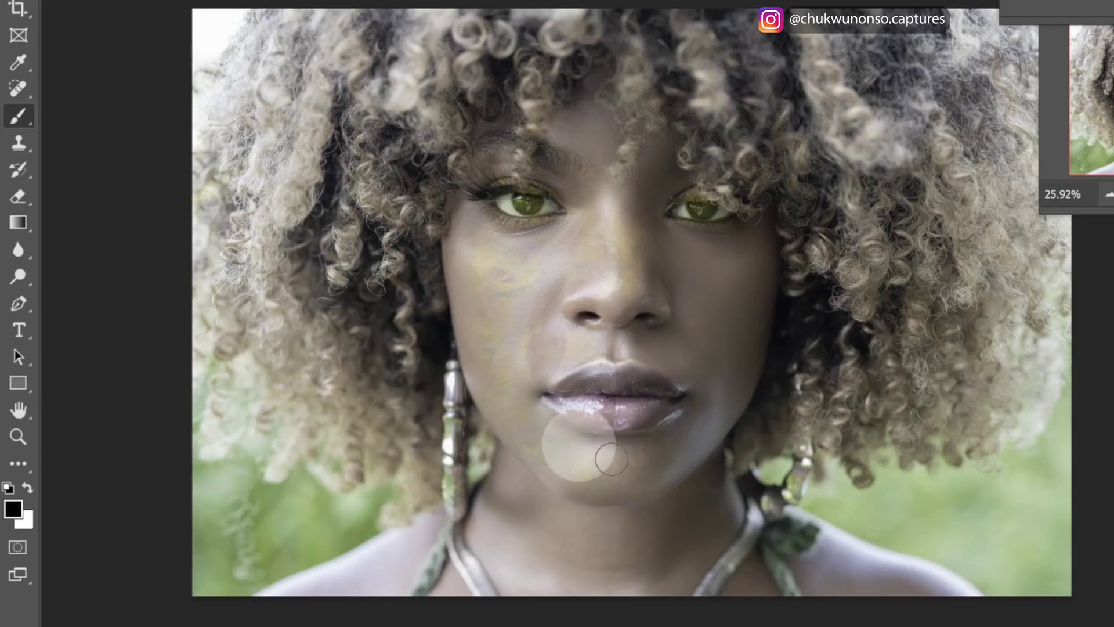
{"action": "left_click_drag", "start_coordinate": [684, 443], "coordinate": [675, 465]}
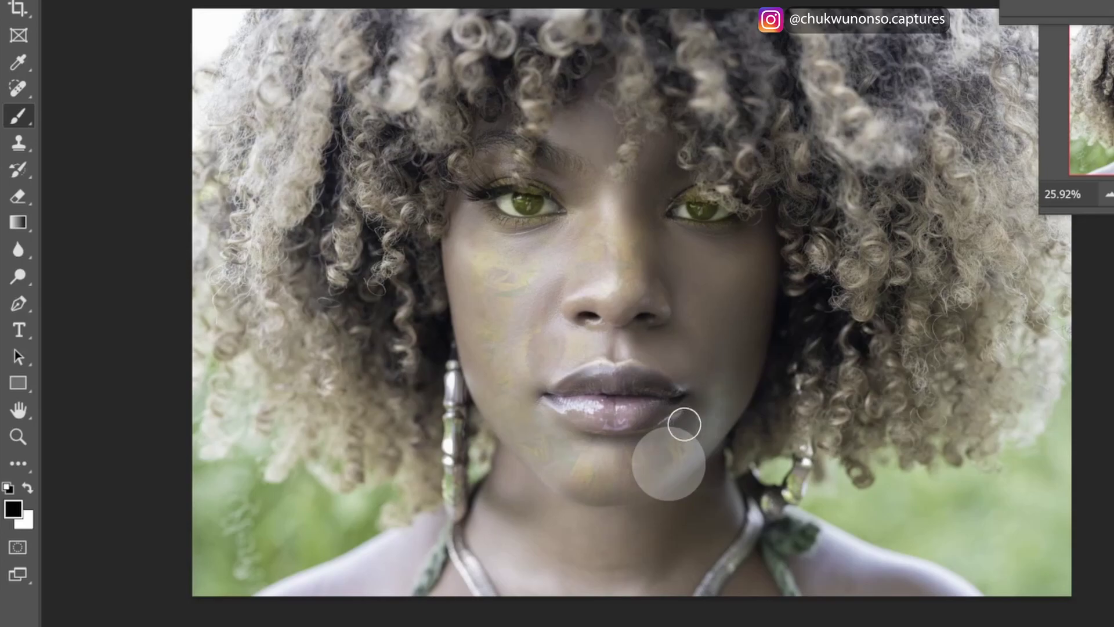
{"action": "mouse_move", "coordinate": [739, 378]}
{"action": "left_mouse_down"}
{"action": "mouse_move", "coordinate": [750, 350]}
{"action": "mouse_move", "coordinate": [727, 399]}
{"action": "mouse_move", "coordinate": [746, 378]}
{"action": "mouse_move", "coordinate": [732, 385]}
{"action": "mouse_move", "coordinate": [743, 354]}
{"action": "mouse_move", "coordinate": [770, 327]}
{"action": "mouse_move", "coordinate": [734, 435]}
{"action": "mouse_move", "coordinate": [696, 472]}
{"action": "mouse_move", "coordinate": [593, 498]}
{"action": "mouse_move", "coordinate": [524, 455]}
{"action": "mouse_move", "coordinate": [481, 375]}
{"action": "mouse_move", "coordinate": [580, 481]}
{"action": "mouse_move", "coordinate": [667, 497]}
{"action": "mouse_move", "coordinate": [728, 437]}
{"action": "mouse_move", "coordinate": [777, 319]}
{"action": "mouse_move", "coordinate": [725, 328]}
{"action": "left_mouse_up"}
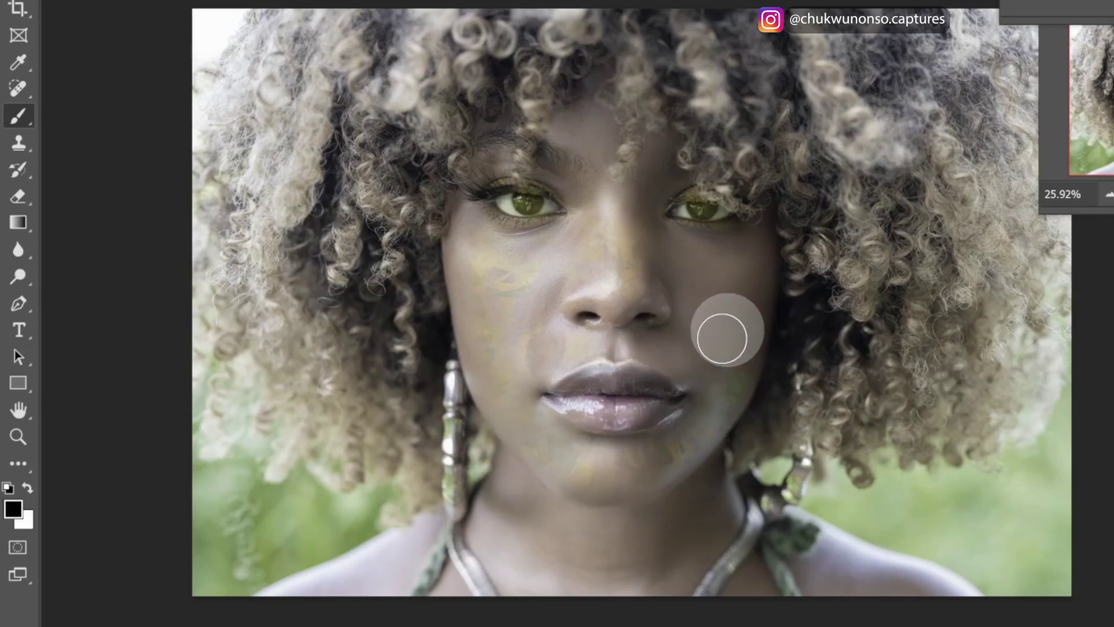
{"action": "mouse_move", "coordinate": [672, 352]}
{"action": "left_mouse_down"}
{"action": "mouse_move", "coordinate": [572, 341]}
{"action": "mouse_move", "coordinate": [739, 321]}
{"action": "mouse_move", "coordinate": [701, 296]}
{"action": "mouse_move", "coordinate": [686, 265]}
{"action": "mouse_move", "coordinate": [721, 290]}
{"action": "mouse_move", "coordinate": [749, 290]}
{"action": "mouse_move", "coordinate": [749, 276]}
{"action": "mouse_move", "coordinate": [667, 272]}
{"action": "mouse_move", "coordinate": [631, 238]}
{"action": "mouse_move", "coordinate": [614, 308]}
{"action": "mouse_move", "coordinate": [613, 296]}
{"action": "mouse_move", "coordinate": [627, 295]}
{"action": "mouse_move", "coordinate": [616, 283]}
{"action": "mouse_move", "coordinate": [575, 293]}
{"action": "mouse_move", "coordinate": [582, 260]}
{"action": "mouse_move", "coordinate": [571, 244]}
{"action": "mouse_move", "coordinate": [575, 305]}
{"action": "mouse_move", "coordinate": [584, 304]}
{"action": "mouse_move", "coordinate": [566, 309]}
{"action": "mouse_move", "coordinate": [619, 310]}
{"action": "mouse_move", "coordinate": [572, 308]}
{"action": "mouse_move", "coordinate": [620, 311]}
{"action": "mouse_move", "coordinate": [615, 363]}
{"action": "mouse_move", "coordinate": [637, 338]}
{"action": "mouse_move", "coordinate": [616, 384]}
{"action": "mouse_move", "coordinate": [638, 389]}
{"action": "mouse_move", "coordinate": [634, 373]}
{"action": "mouse_move", "coordinate": [613, 385]}
{"action": "mouse_move", "coordinate": [595, 357]}
{"action": "mouse_move", "coordinate": [497, 500]}
{"action": "mouse_move", "coordinate": [461, 590]}
{"action": "left_mouse_up"}
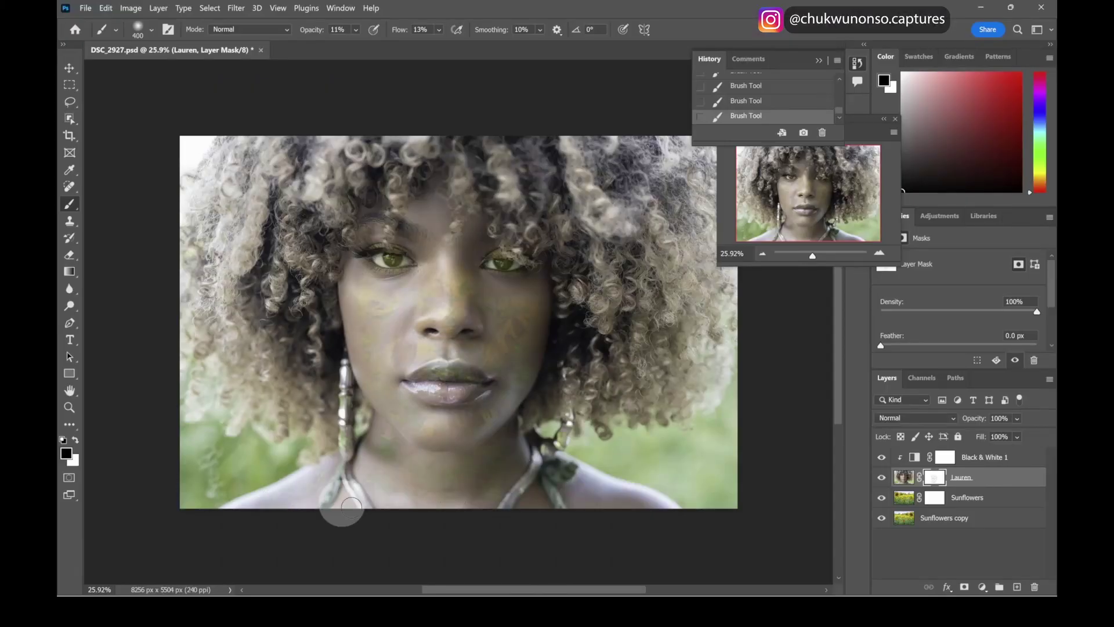
- Extend the mask painting over the neck, shoulders and image-left hair, varying the brush size to suit each area
{"action": "key", "text": "bracketleft"}
{"action": "key", "text": "bracketleft"}
{"action": "mouse_move", "coordinate": [351, 506]}
{"action": "left_mouse_down"}
{"action": "mouse_move", "coordinate": [528, 487]}
{"action": "mouse_move", "coordinate": [508, 334]}
{"action": "mouse_move", "coordinate": [439, 256]}
{"action": "mouse_move", "coordinate": [379, 268]}
{"action": "mouse_move", "coordinate": [405, 346]}
{"action": "mouse_move", "coordinate": [403, 199]}
{"action": "mouse_move", "coordinate": [440, 319]}
{"action": "mouse_move", "coordinate": [426, 383]}
{"action": "mouse_move", "coordinate": [535, 339]}
{"action": "mouse_move", "coordinate": [389, 449]}
{"action": "mouse_move", "coordinate": [594, 488]}
{"action": "mouse_move", "coordinate": [402, 462]}
{"action": "mouse_move", "coordinate": [370, 335]}
{"action": "mouse_move", "coordinate": [482, 420]}
{"action": "mouse_move", "coordinate": [276, 223]}
{"action": "mouse_move", "coordinate": [244, 268]}
{"action": "mouse_move", "coordinate": [225, 234]}
{"action": "mouse_move", "coordinate": [311, 202]}
{"action": "mouse_move", "coordinate": [211, 319]}
{"action": "mouse_move", "coordinate": [326, 197]}
{"action": "left_mouse_up"}
{"action": "key", "text": "bracketright"}
{"action": "key", "text": "bracketright"}
{"action": "key", "text": "bracketright"}
{"action": "key", "text": "bracketright"}
{"action": "key", "text": "bracketright"}
{"action": "key", "text": "bracketright"}
{"action": "key", "text": "bracketright"}
{"action": "key", "text": "bracketright"}
{"action": "key", "text": "bracketright"}
{"action": "key", "text": "bracketright"}
{"action": "key", "text": "bracketright"}
{"action": "key", "text": "bracketright"}
{"action": "key", "text": "bracketleft"}
{"action": "key", "text": "bracketleft"}
{"action": "key", "text": "bracketleft"}
- Strengthen the sunflower reveal on the portrait's mask at 22% brush opacity, reduce the brush size and set the opacity to 13%
{"action": "key", "text": "2"}
{"action": "key", "text": "2"}
{"action": "key", "text": "bracketleft"}
{"action": "key", "text": "bracketleft"}
{"action": "key", "text": "bracketleft"}
{"action": "key", "text": "bracketleft"}
{"action": "key", "text": "bracketleft"}
{"action": "key", "text": "bracketleft"}
{"action": "key", "text": "1"}
{"action": "key", "text": "3"}
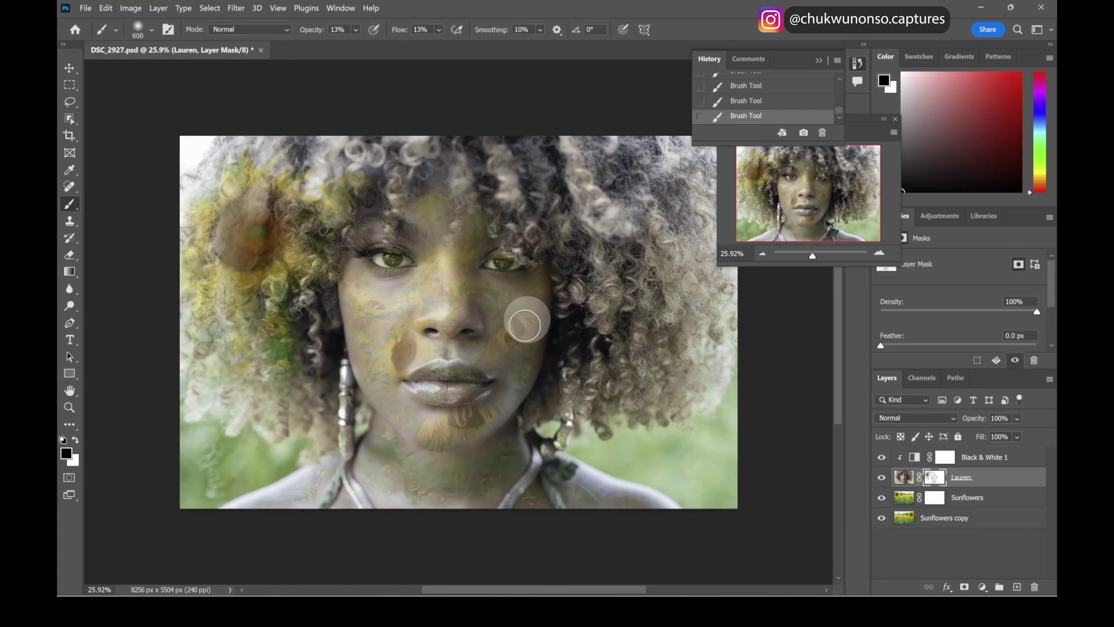
{"action": "key", "text": "space"}
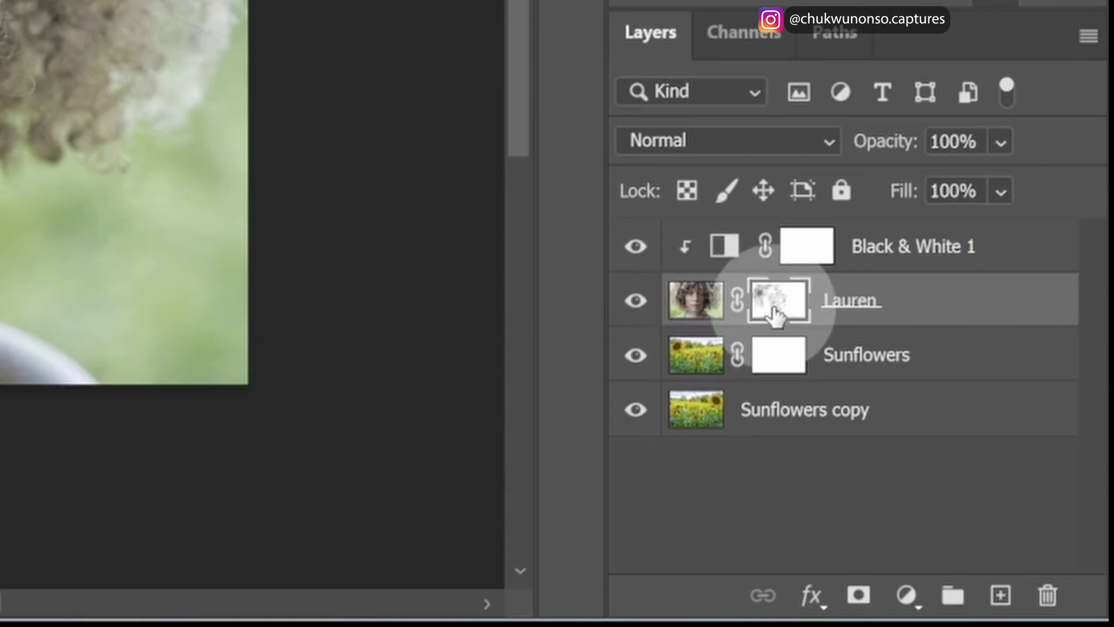
- View the portrait's layer mask by itself, examine the painted grey areas, and return to the composite
{"action": "left_click", "coordinate": [774, 302], "text": "alt"}
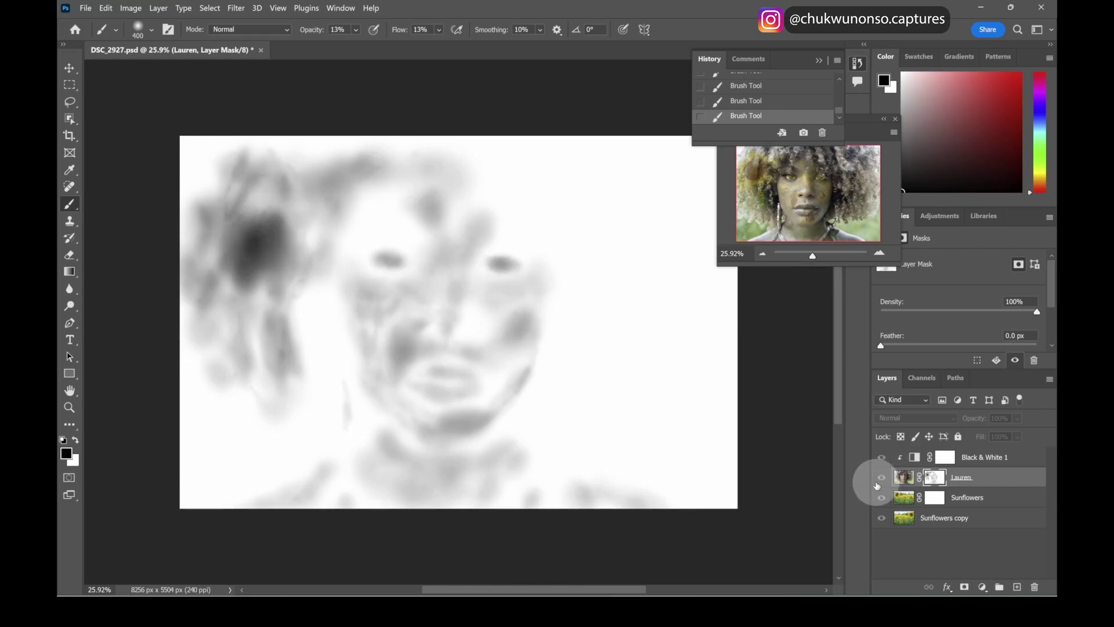
{"action": "left_click", "coordinate": [933, 479], "text": "alt"}
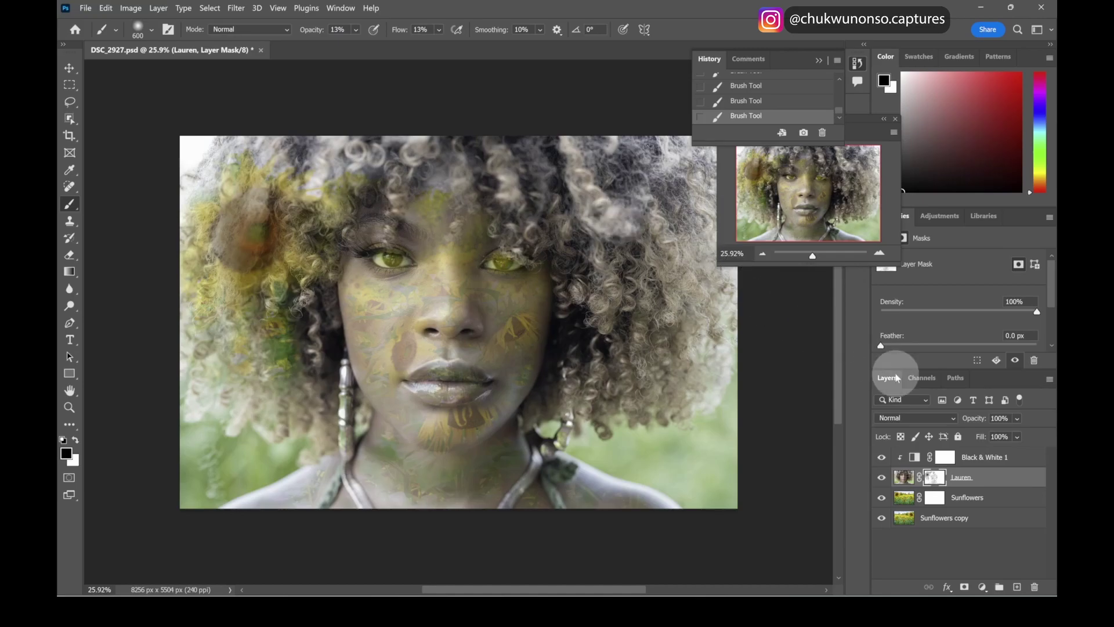
- Target the Sunflowers layer's mask and set both the brush opacity and flow to 56%
{"action": "left_click", "coordinate": [933, 500]}
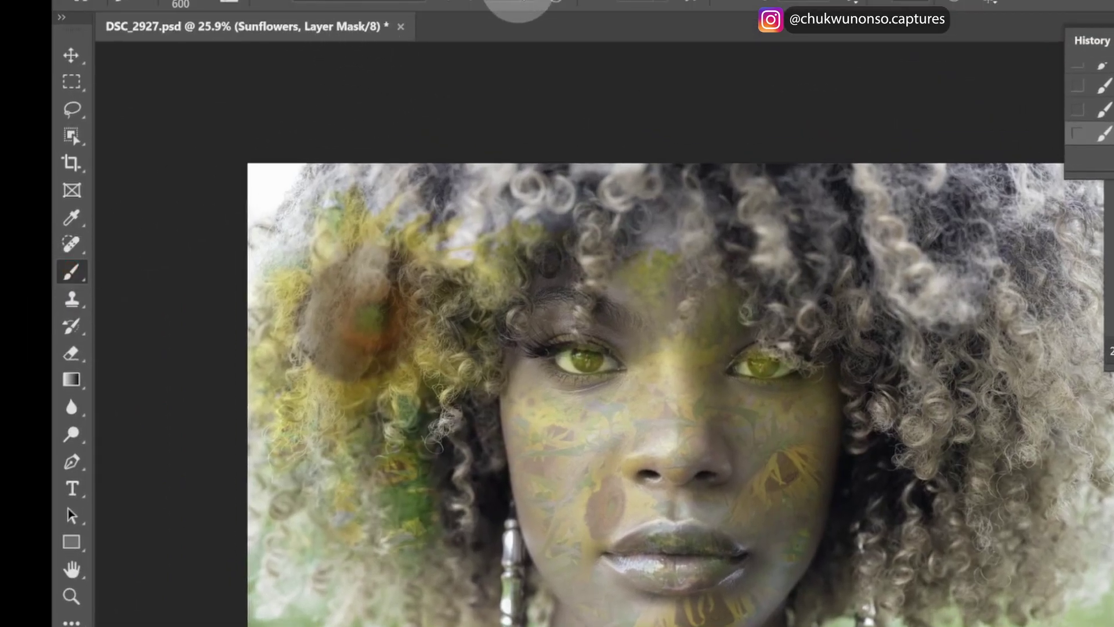
{"action": "left_click", "coordinate": [520, 4]}
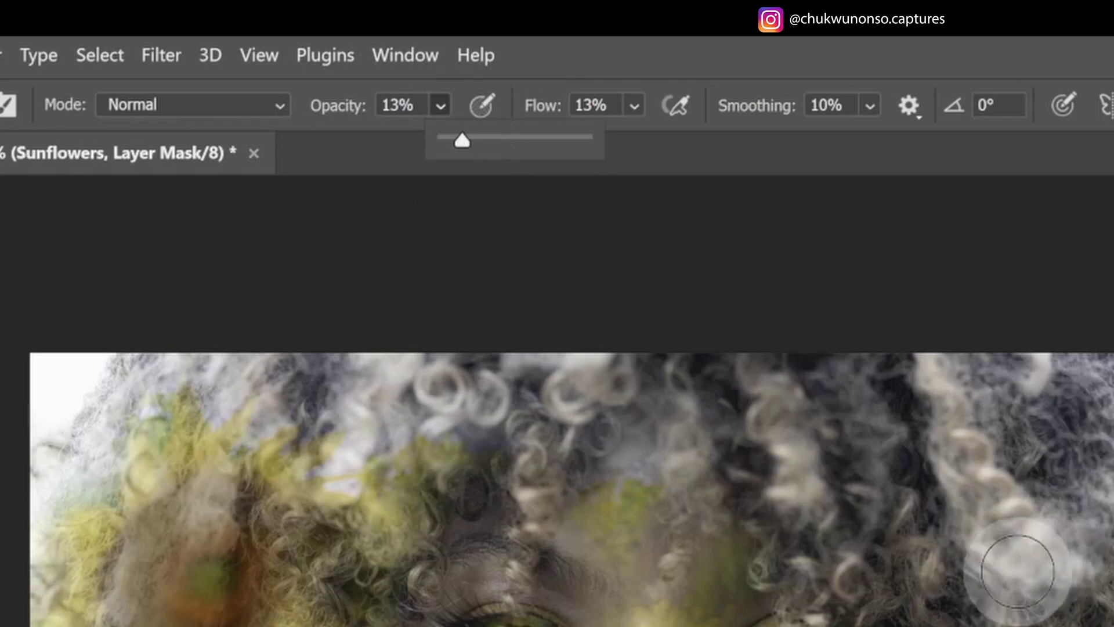
{"action": "left_click_drag", "start_coordinate": [462, 140], "coordinate": [550, 132]}
{"action": "left_click", "coordinate": [634, 106]}
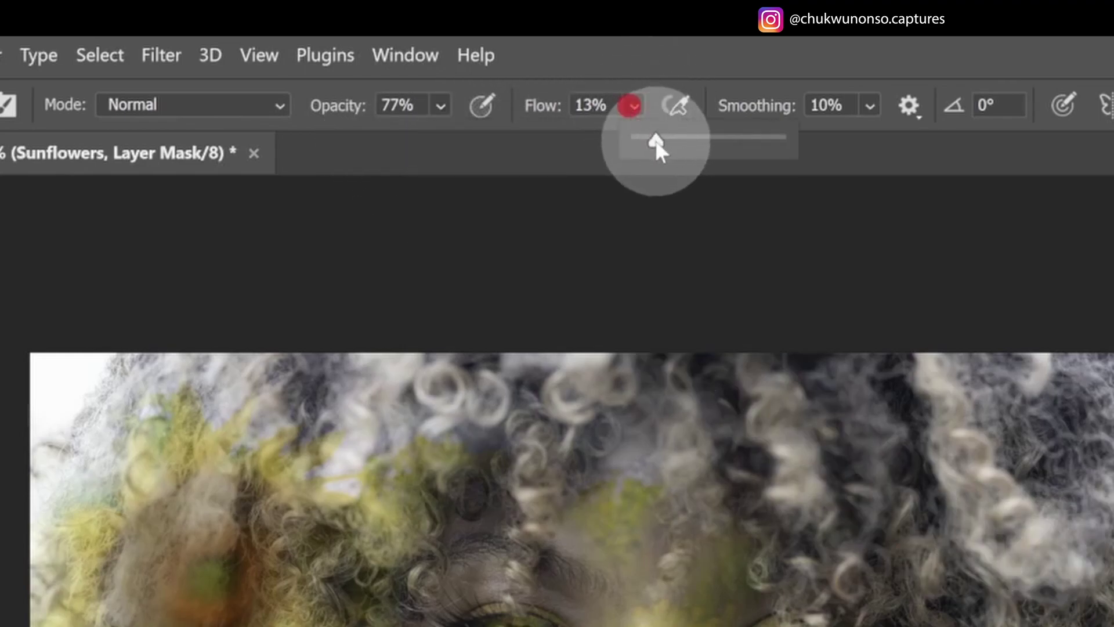
{"action": "left_click_drag", "start_coordinate": [652, 139], "coordinate": [732, 142]}
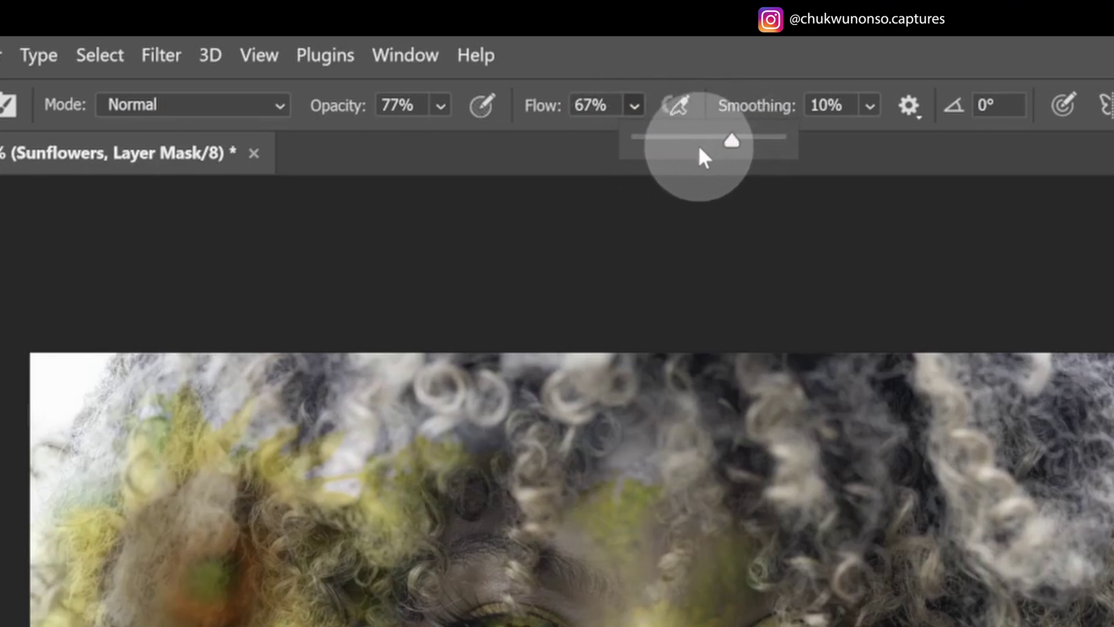
{"action": "left_click", "coordinate": [441, 107]}
{"action": "left_click_drag", "start_coordinate": [519, 140], "coordinate": [488, 141]}
{"action": "left_click", "coordinate": [635, 107]}
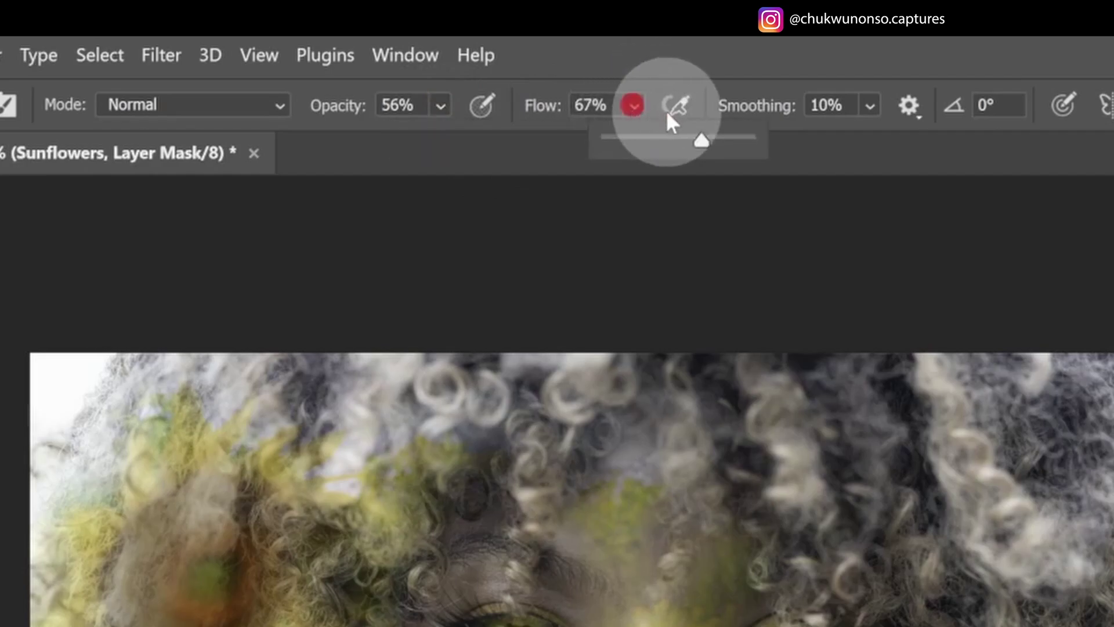
{"action": "left_click_drag", "start_coordinate": [698, 142], "coordinate": [689, 144]}
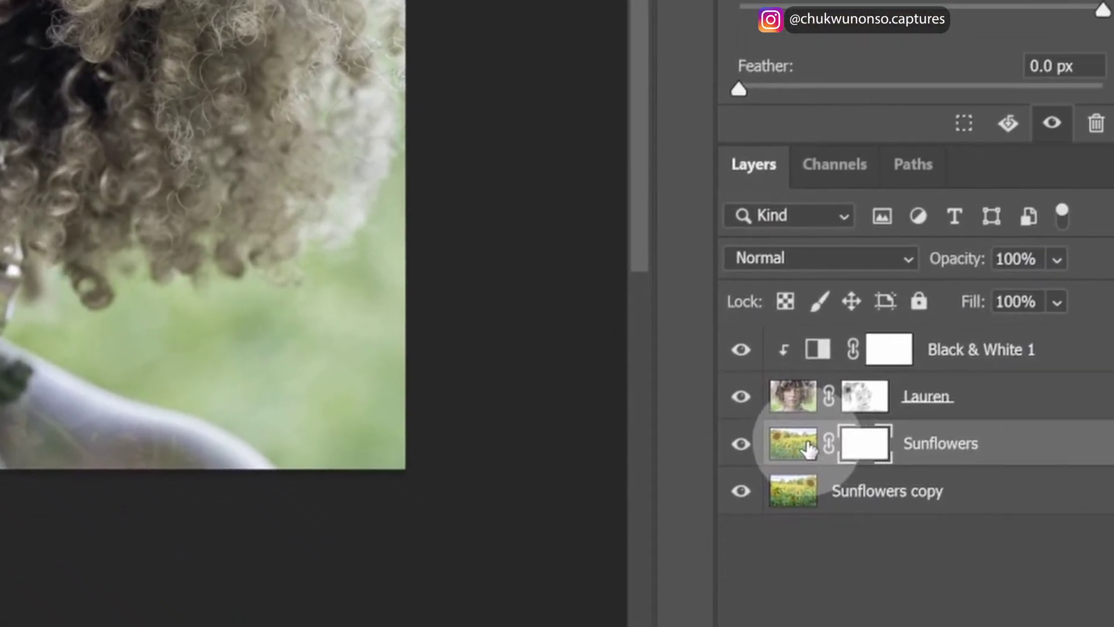
- Paint black on the Sunflowers layer's mask over the image-right hair with a 1600 px brush to expose the mirrored sunflower beneath
{"action": "left_click", "coordinate": [985, 601]}
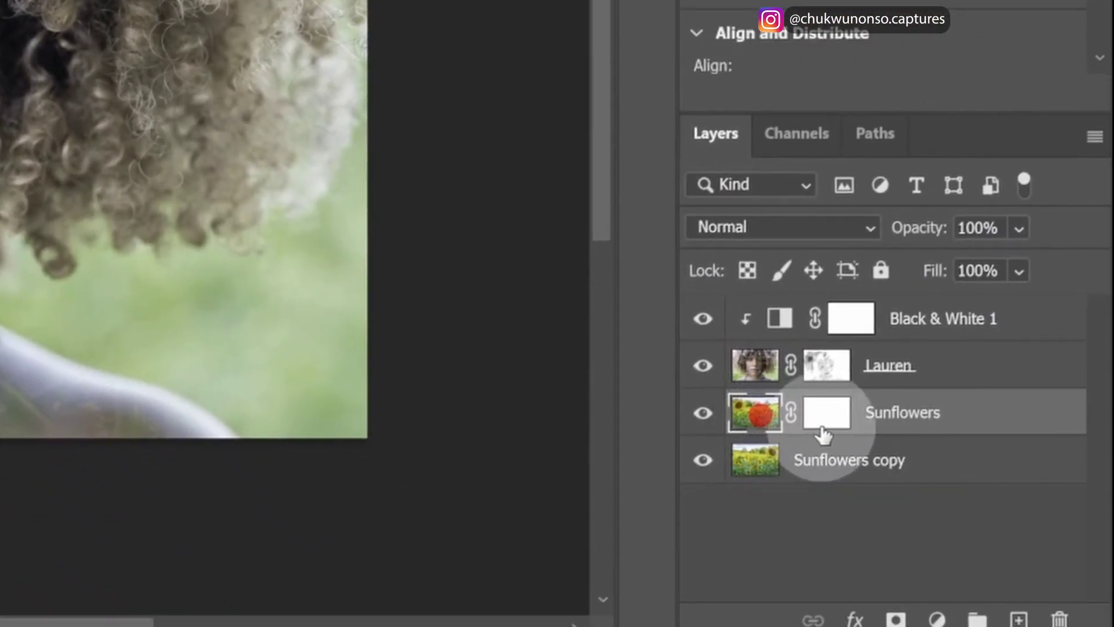
{"action": "left_click", "coordinate": [1052, 604]}
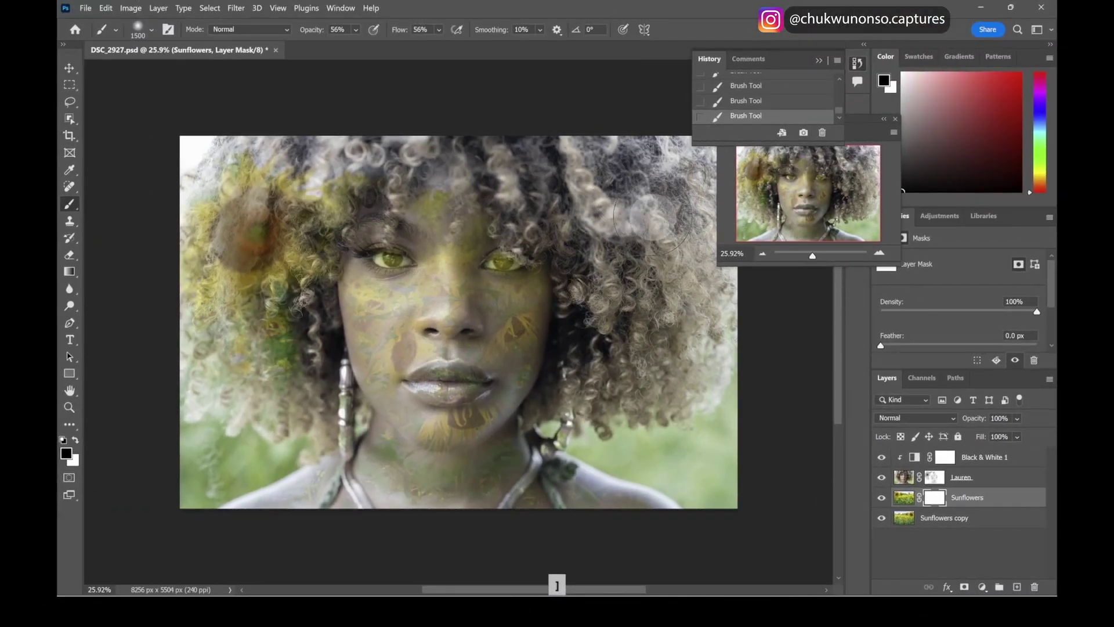
{"action": "key", "text": "bracketright"}
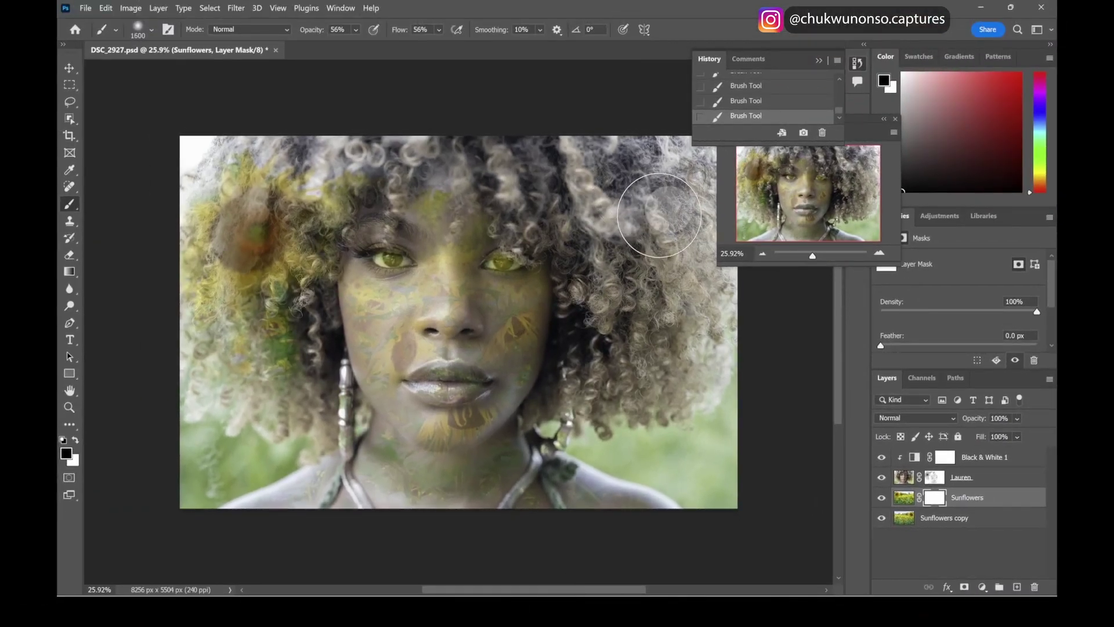
{"action": "left_click_drag", "start_coordinate": [658, 220], "coordinate": [657, 203]}
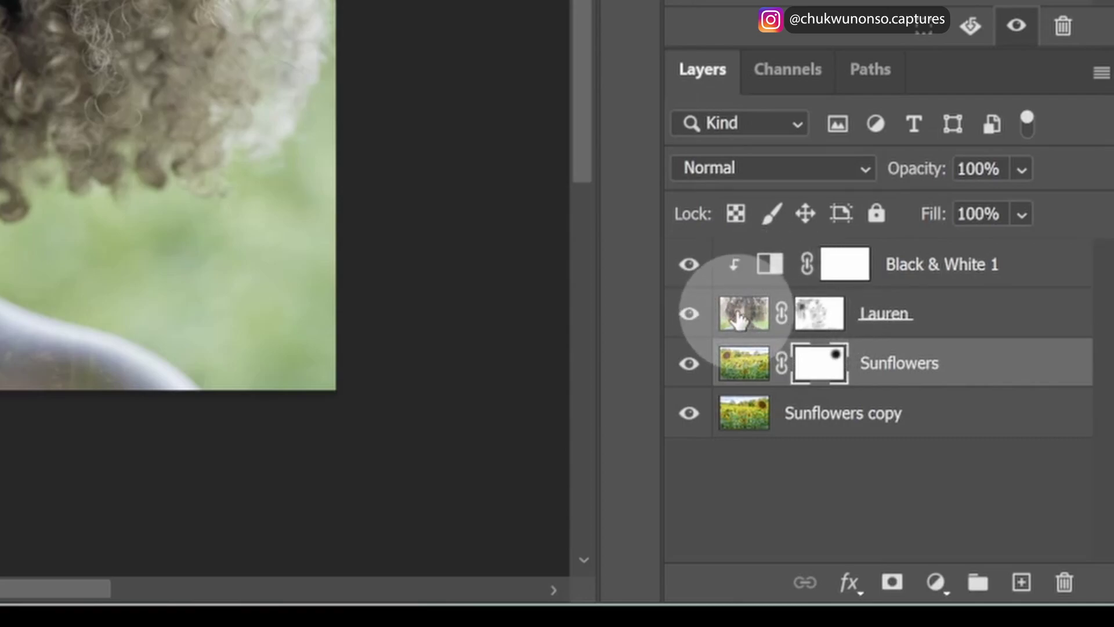
- Paint the portrait's mask over the image-right hair at 56% opacity to reveal the mirrored sunflower, shrinking the brush from 1700 to 1000 px
{"action": "left_click", "coordinate": [825, 314]}
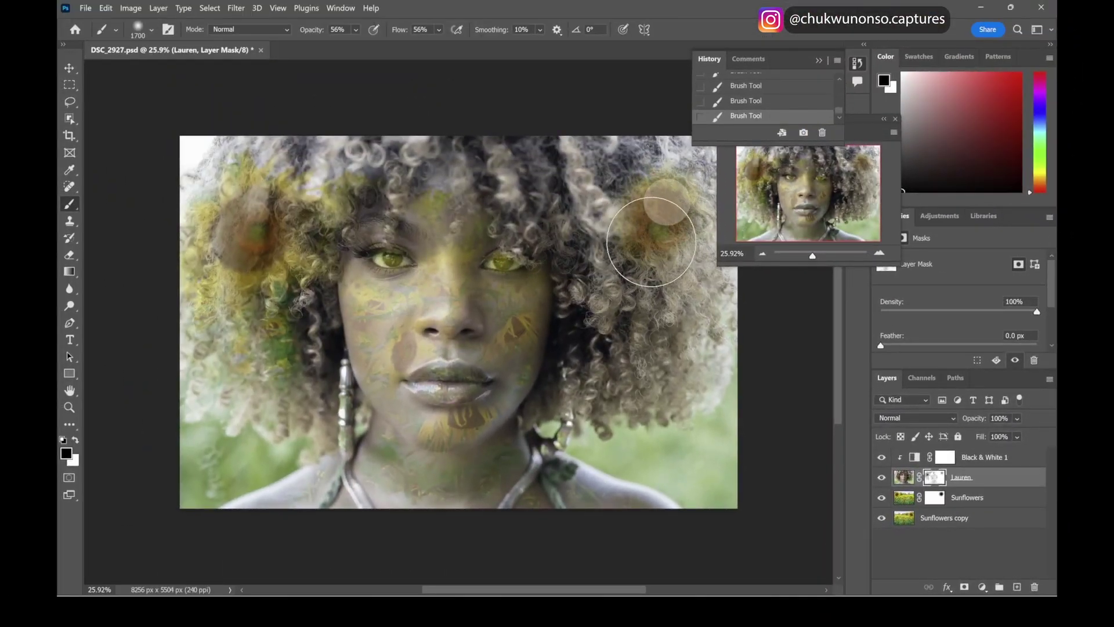
{"action": "mouse_move", "coordinate": [651, 242]}
{"action": "left_mouse_down"}
{"action": "mouse_move", "coordinate": [643, 217]}
{"action": "mouse_move", "coordinate": [666, 241]}
{"action": "left_mouse_up"}
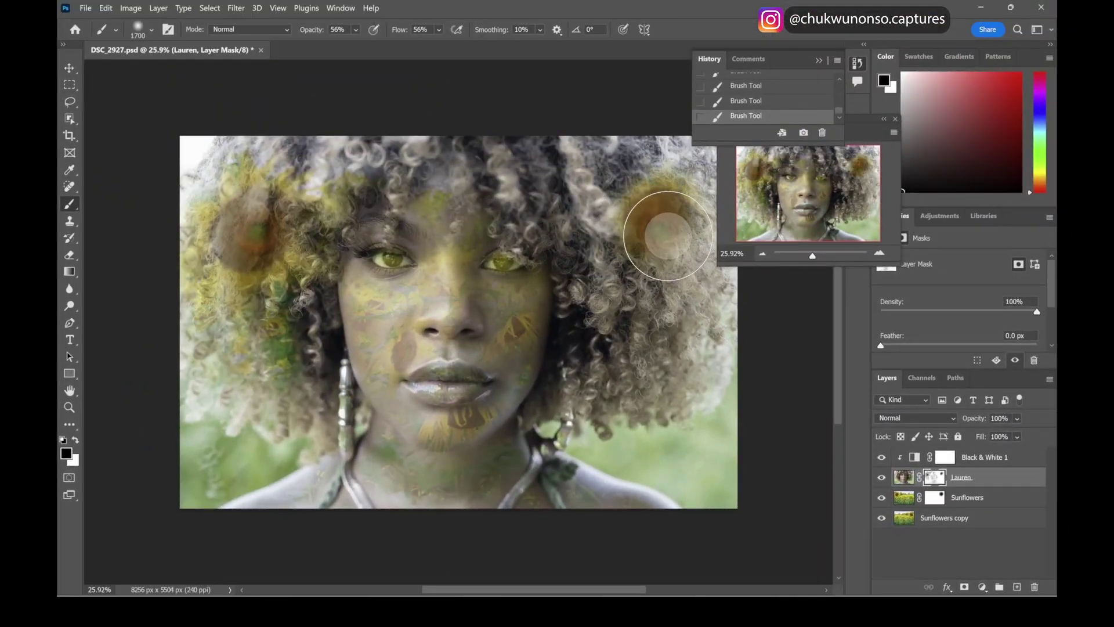
{"action": "key", "text": "bracketleft"}
{"action": "key", "text": "bracketleft"}
{"action": "key", "text": "bracketleft"}
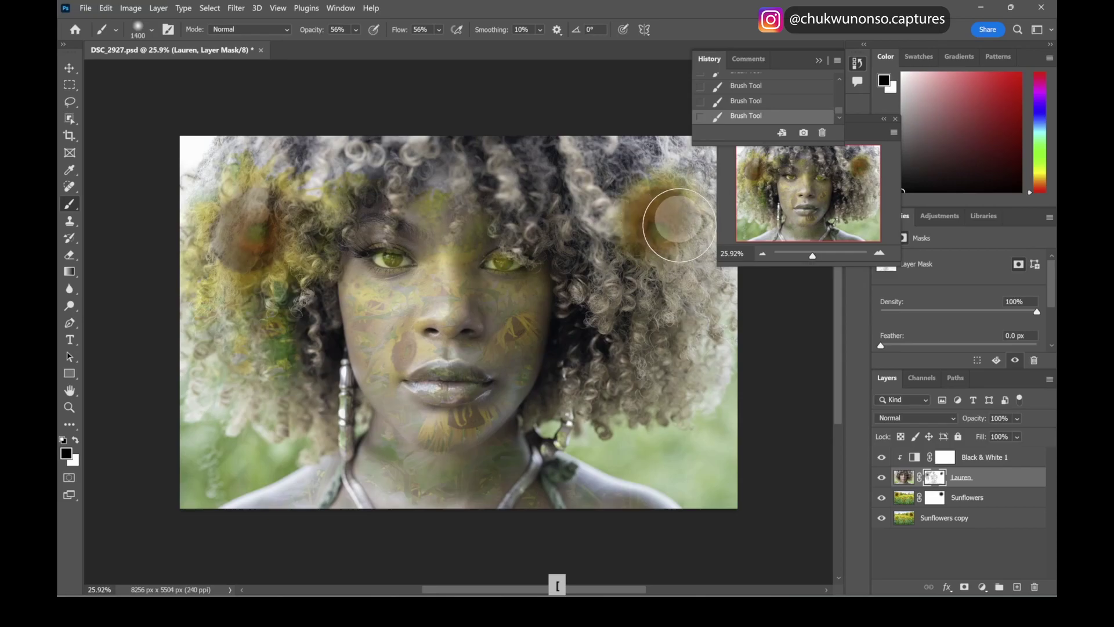
{"action": "mouse_move", "coordinate": [675, 226]}
{"action": "left_mouse_down"}
{"action": "mouse_move", "coordinate": [647, 224]}
{"action": "mouse_move", "coordinate": [650, 252]}
{"action": "left_mouse_up"}
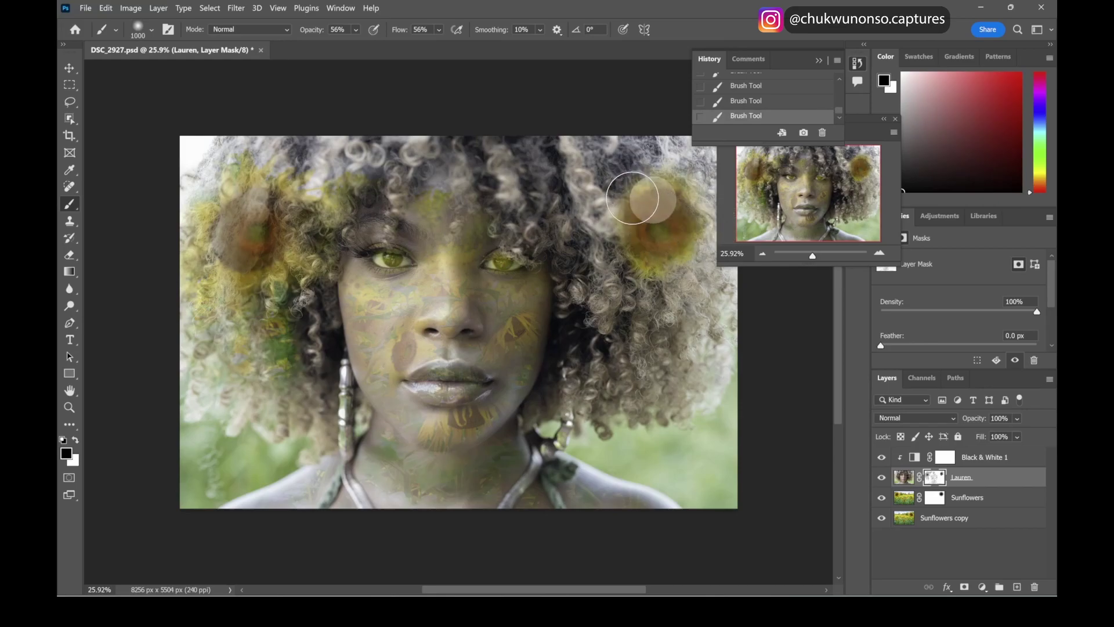
{"action": "mouse_move", "coordinate": [653, 187]}
{"action": "left_mouse_down"}
{"action": "mouse_move", "coordinate": [688, 195]}
{"action": "mouse_move", "coordinate": [626, 207]}
{"action": "mouse_move", "coordinate": [632, 196]}
{"action": "mouse_move", "coordinate": [699, 213]}
{"action": "left_mouse_up"}
{"action": "left_click_drag", "start_coordinate": [671, 251], "coordinate": [674, 255]}
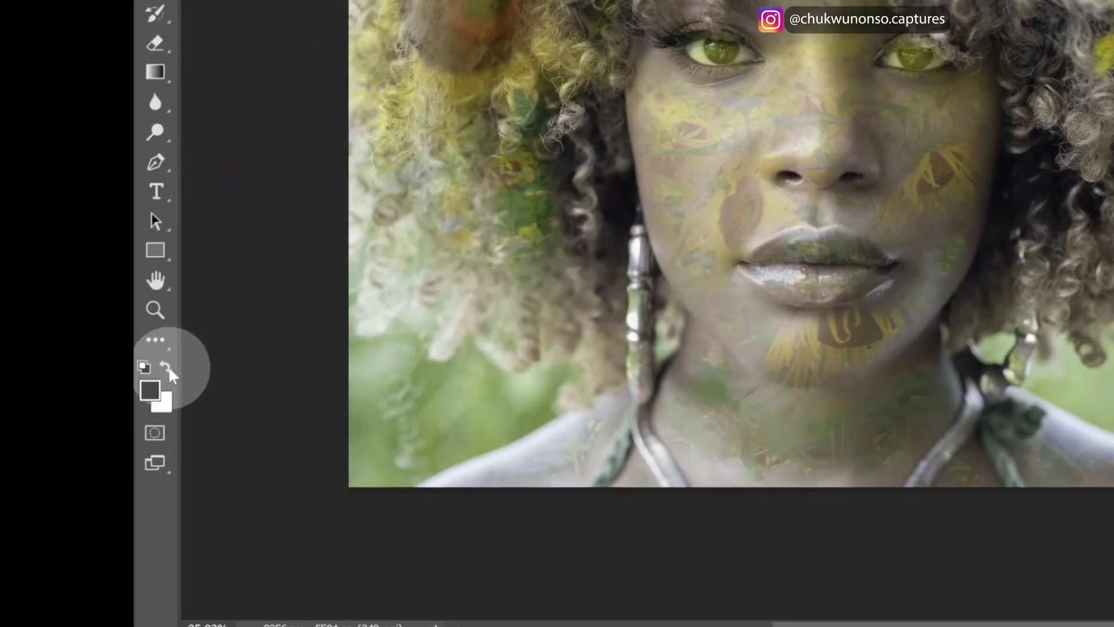
- Switch the foreground colour to white and lower the brush opacity to 19% and the flow to 17%
{"action": "left_click", "coordinate": [167, 366]}
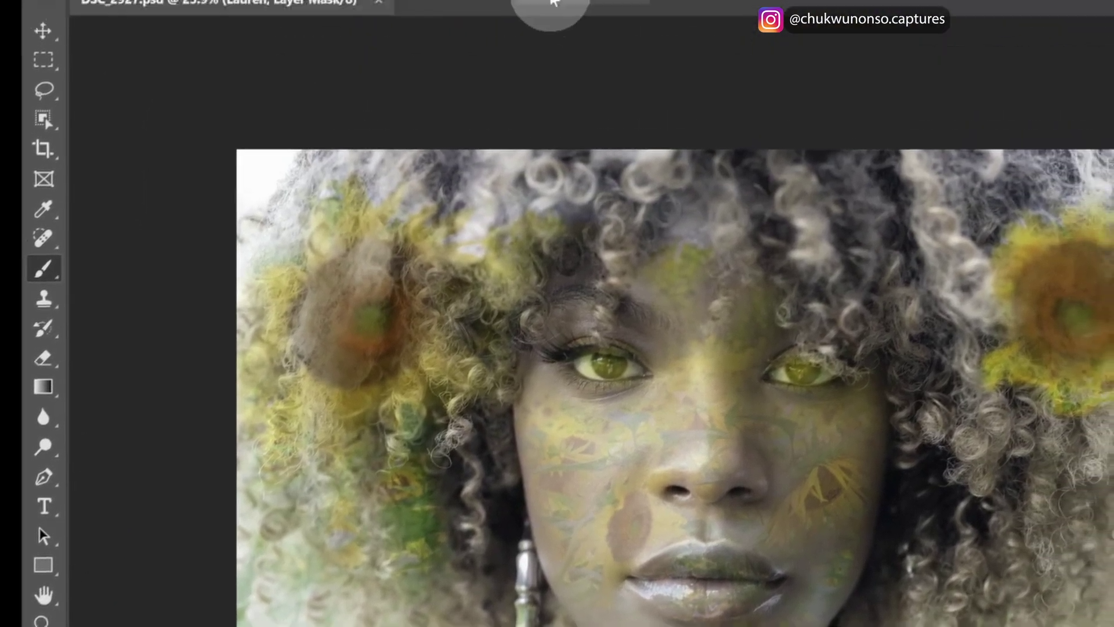
{"action": "left_click", "coordinate": [490, 117]}
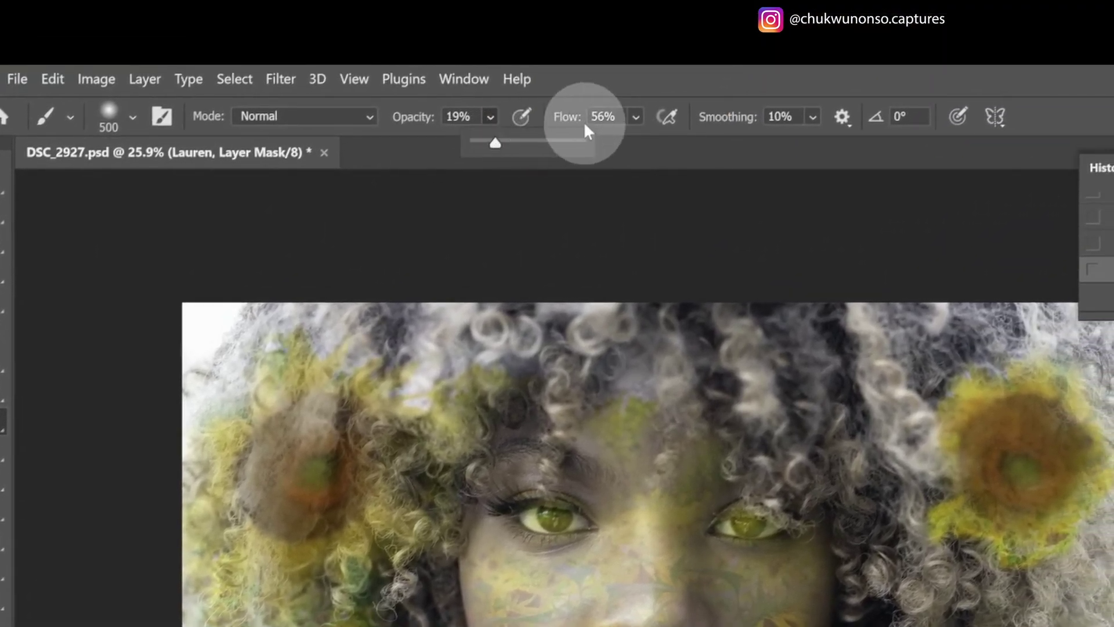
{"action": "left_click", "coordinate": [637, 116]}
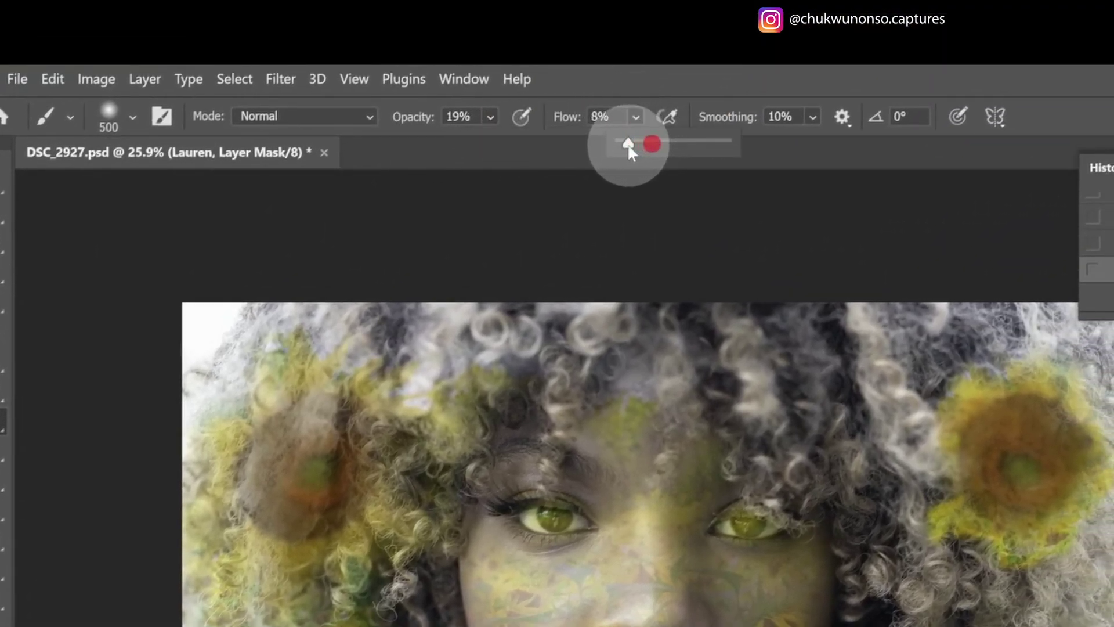
{"action": "left_click_drag", "start_coordinate": [629, 144], "coordinate": [638, 143]}
- Paint white on the portrait's mask over the image-right sunflower's centre with a 400 px brush to bring back some hair detail
{"action": "key", "text": "bracketleft"}
{"action": "key", "text": "bracketleft"}
{"action": "key", "text": "bracketleft"}
{"action": "mouse_move", "coordinate": [890, 304]}
{"action": "left_mouse_down"}
{"action": "mouse_move", "coordinate": [935, 424]}
{"action": "mouse_move", "coordinate": [962, 397]}
{"action": "mouse_move", "coordinate": [989, 436]}
{"action": "mouse_move", "coordinate": [970, 392]}
{"action": "mouse_move", "coordinate": [971, 414]}
{"action": "mouse_move", "coordinate": [971, 403]}
{"action": "mouse_move", "coordinate": [952, 427]}
{"action": "left_mouse_up"}
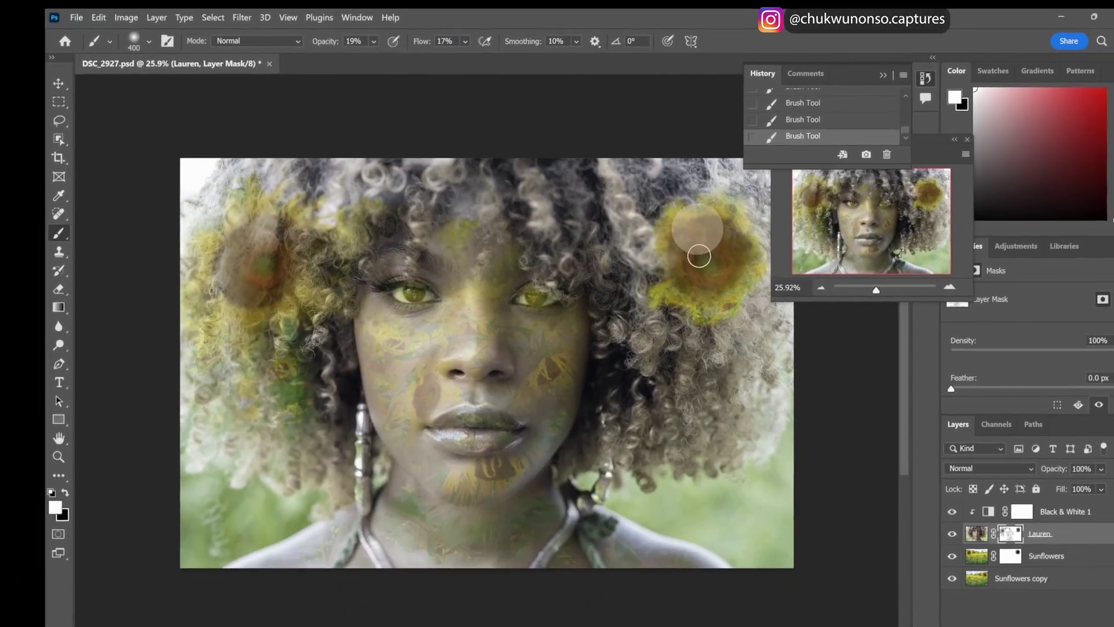
{"action": "key", "text": "bracketright"}
{"action": "key", "text": "bracketright"}
{"action": "mouse_move", "coordinate": [655, 200]}
{"action": "left_mouse_down"}
{"action": "mouse_move", "coordinate": [624, 250]}
{"action": "mouse_move", "coordinate": [633, 259]}
{"action": "mouse_move", "coordinate": [667, 238]}
{"action": "left_mouse_up"}
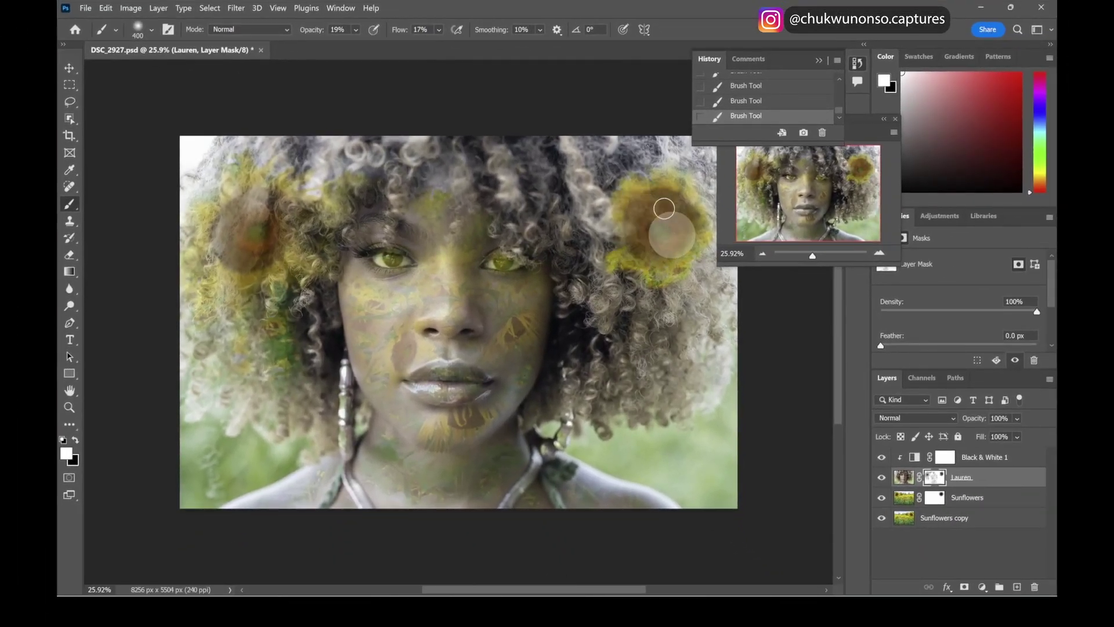
- Paint white at 400 px on the portrait's mask over the image-left sunflower and on the Sunflowers layer's mask over the image-right sunflower's lower edge
{"action": "mouse_move", "coordinate": [248, 237]}
{"action": "left_mouse_down"}
{"action": "mouse_move", "coordinate": [254, 226]}
{"action": "mouse_move", "coordinate": [284, 235]}
{"action": "left_mouse_up"}
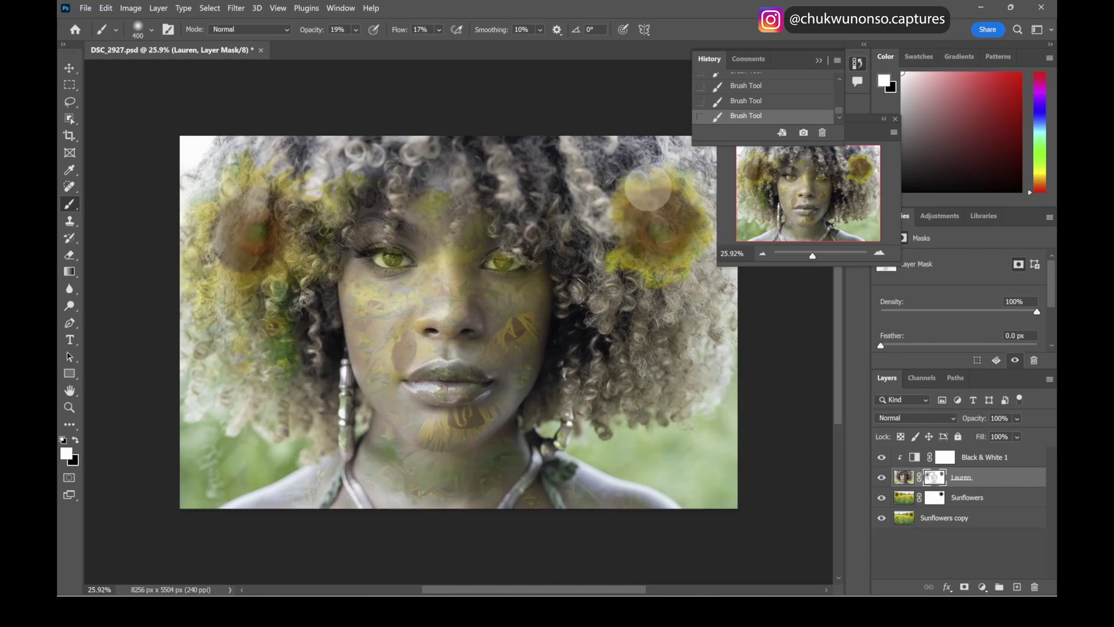
{"action": "left_click", "coordinate": [936, 502]}
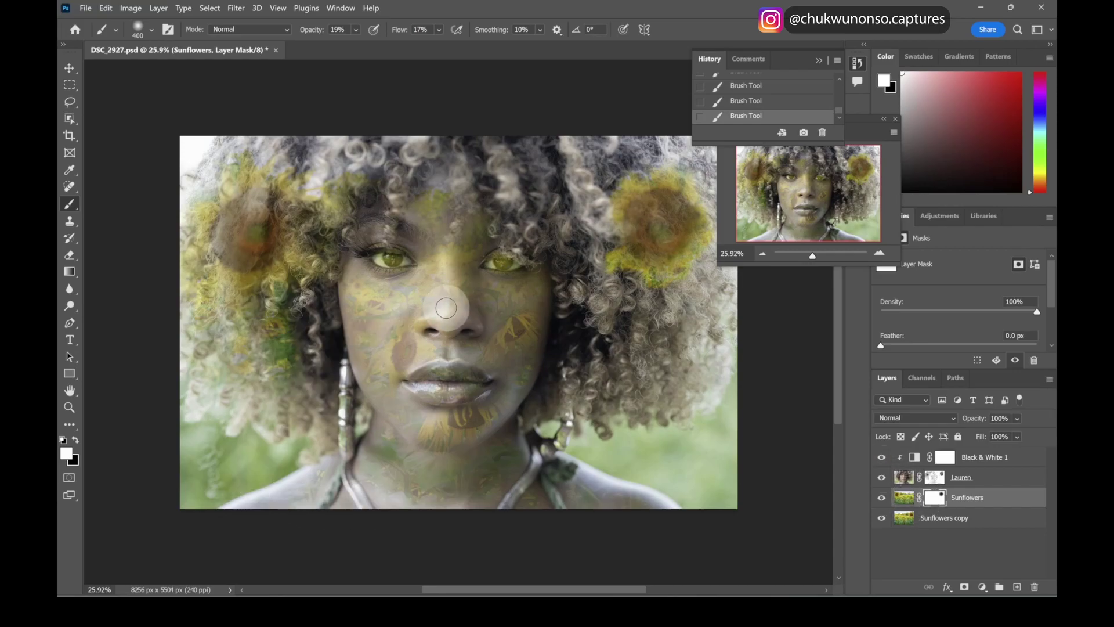
{"action": "mouse_move", "coordinate": [624, 269]}
{"action": "left_mouse_down"}
{"action": "mouse_move", "coordinate": [674, 176]}
{"action": "mouse_move", "coordinate": [686, 192]}
{"action": "mouse_move", "coordinate": [673, 223]}
{"action": "mouse_move", "coordinate": [624, 251]}
{"action": "mouse_move", "coordinate": [637, 233]}
{"action": "mouse_move", "coordinate": [631, 244]}
{"action": "mouse_move", "coordinate": [657, 248]}
{"action": "mouse_move", "coordinate": [626, 232]}
{"action": "mouse_move", "coordinate": [622, 244]}
{"action": "mouse_move", "coordinate": [611, 221]}
{"action": "mouse_move", "coordinate": [666, 260]}
{"action": "mouse_move", "coordinate": [651, 290]}
{"action": "mouse_move", "coordinate": [641, 287]}
{"action": "mouse_move", "coordinate": [624, 257]}
{"action": "mouse_move", "coordinate": [682, 270]}
{"action": "mouse_move", "coordinate": [626, 256]}
{"action": "mouse_move", "coordinate": [662, 250]}
{"action": "mouse_move", "coordinate": [643, 261]}
{"action": "mouse_move", "coordinate": [667, 276]}
{"action": "mouse_move", "coordinate": [637, 262]}
{"action": "mouse_move", "coordinate": [620, 243]}
{"action": "mouse_move", "coordinate": [619, 254]}
{"action": "mouse_move", "coordinate": [660, 252]}
{"action": "left_mouse_up"}
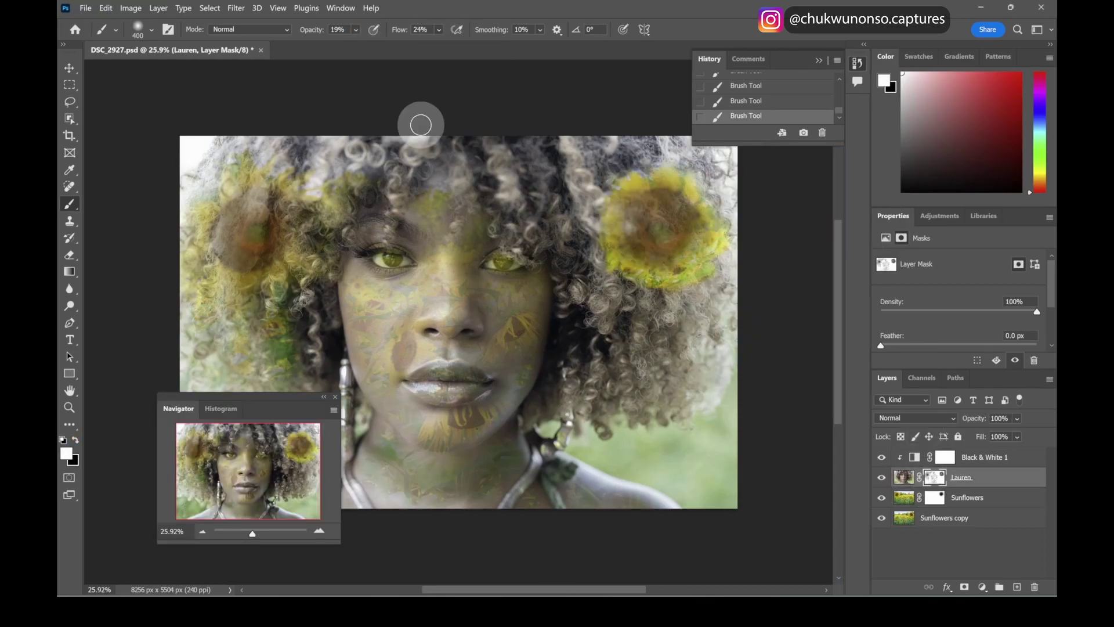
- Paint the portrait's mask over the image-right sunflower and the hair beside it at low opacity to blend flower and curls
{"action": "mouse_move", "coordinate": [617, 249]}
{"action": "left_mouse_down"}
{"action": "mouse_move", "coordinate": [724, 272]}
{"action": "mouse_move", "coordinate": [665, 250]}
{"action": "mouse_move", "coordinate": [640, 291]}
{"action": "mouse_move", "coordinate": [638, 203]}
{"action": "left_mouse_up"}
{"action": "key", "text": "x"}
{"action": "key", "text": "x"}
{"action": "key", "text": "alt+["}
{"action": "left_click_drag", "start_coordinate": [522, 175], "coordinate": [598, 164]}
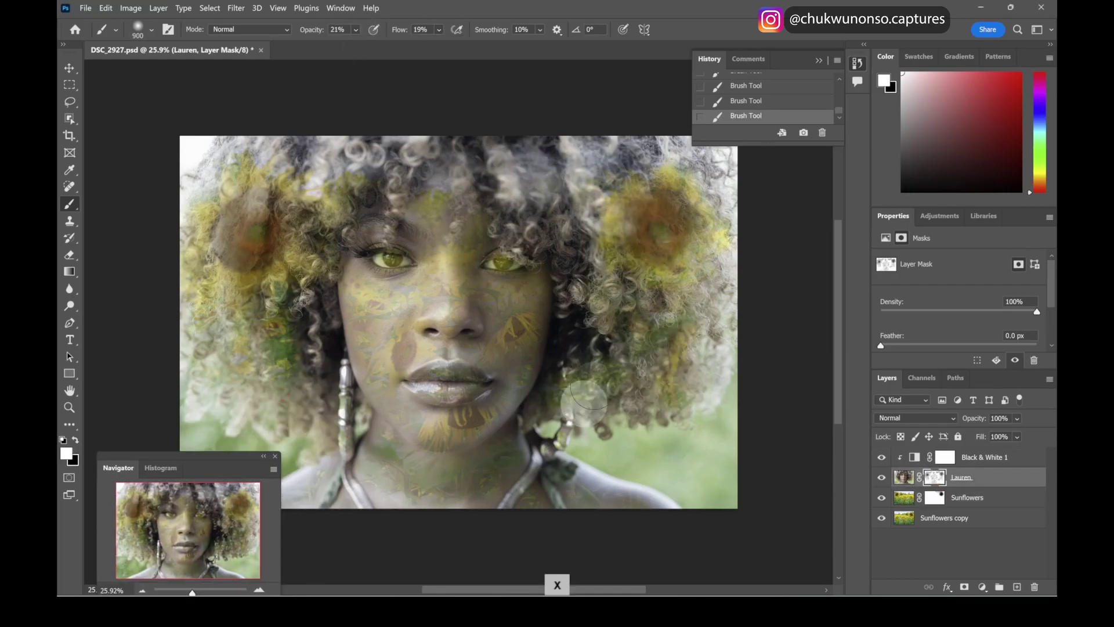
- Refine the portrait's mask over the image-right sunflower, alternating white and black with a 400 px brush at 15% opacity
{"action": "key", "text": "alt+["}
{"action": "key", "text": "x"}
{"action": "key", "text": "]"}
{"action": "key", "text": "]"}
{"action": "key", "text": "]"}
{"action": "key", "text": "]"}
{"action": "key", "text": "]"}
{"action": "key", "text": "]"}
{"action": "key", "text": "alt+]"}
{"action": "mouse_move", "coordinate": [699, 167]}
{"action": "left_mouse_down"}
{"action": "mouse_move", "coordinate": [668, 188]}
{"action": "mouse_move", "coordinate": [669, 254]}
{"action": "left_mouse_up"}
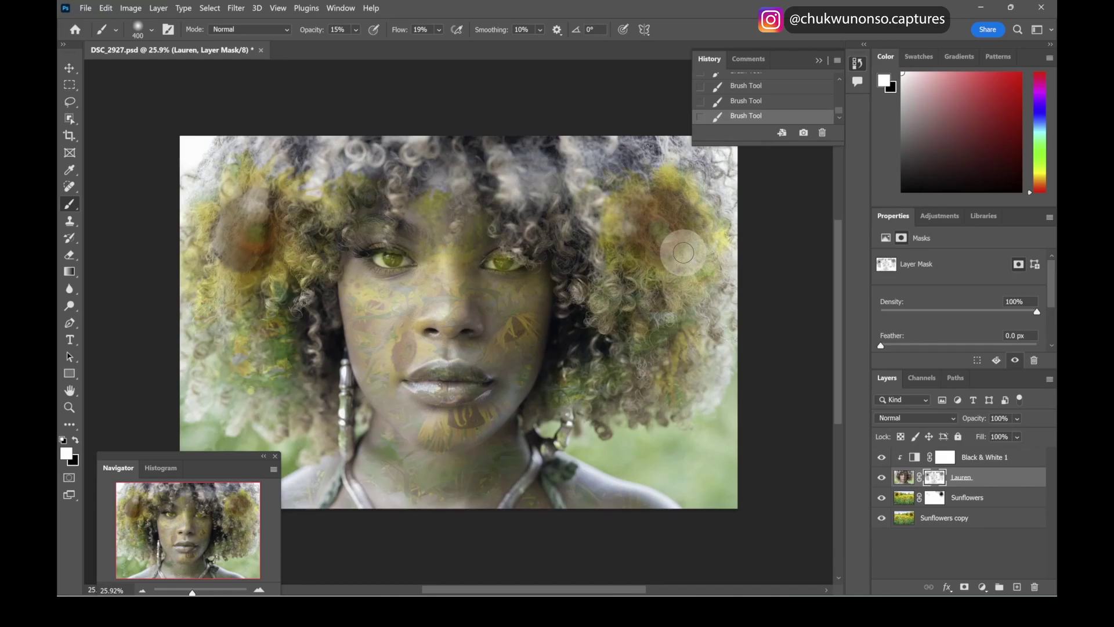
{"action": "left_click", "coordinate": [75, 440]}
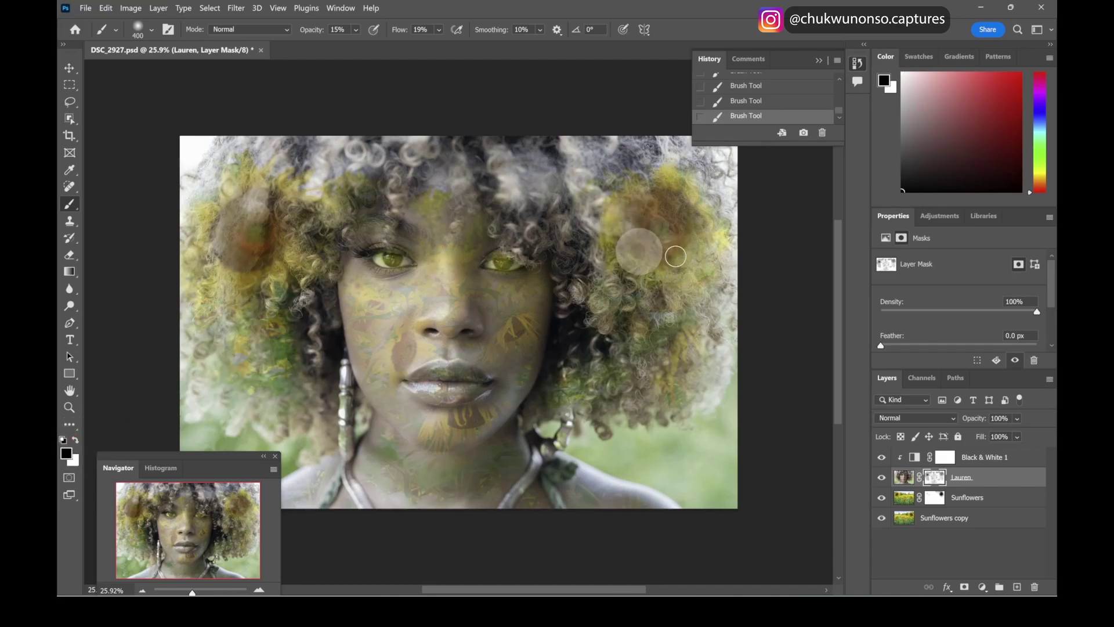
{"action": "left_click_drag", "start_coordinate": [666, 248], "coordinate": [655, 253]}
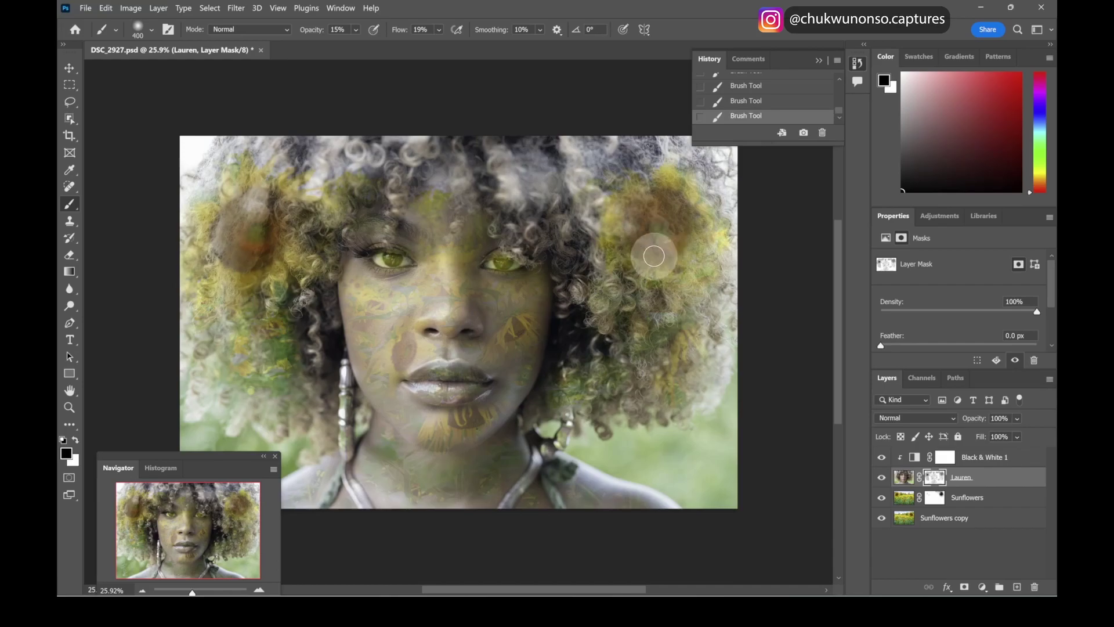
- Set the Black & White 1 adjustment layer's opacity to 35%, trying stronger and weaker values in between
{"action": "left_click", "coordinate": [981, 457]}
{"action": "left_click_drag", "start_coordinate": [974, 418], "coordinate": [1006, 434]}
{"action": "left_click", "coordinate": [1017, 419]}
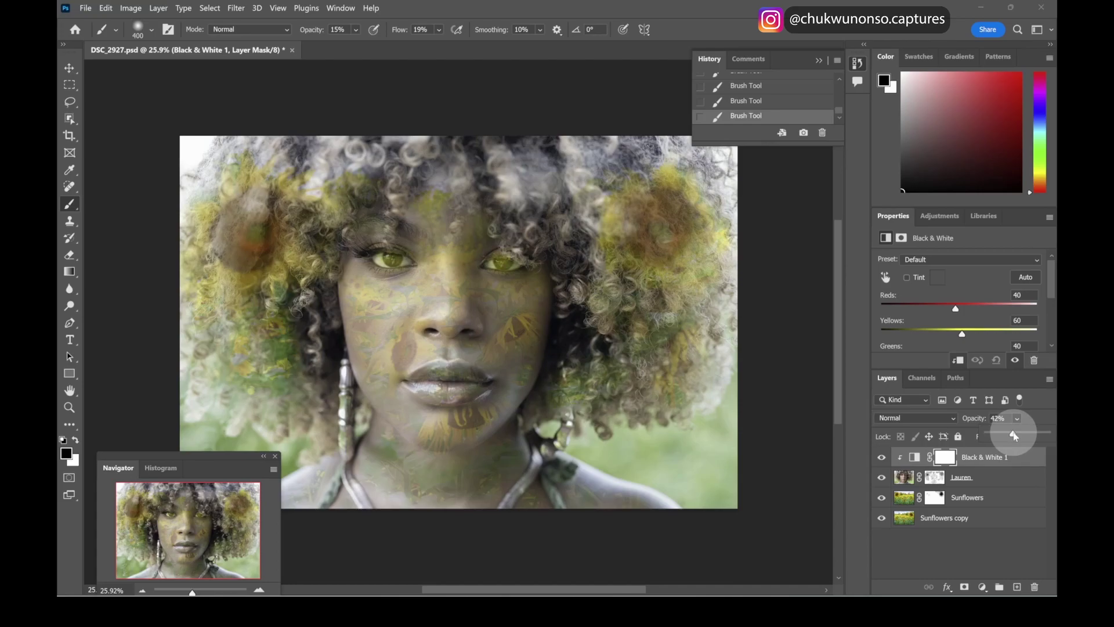
{"action": "left_click_drag", "start_coordinate": [1013, 438], "coordinate": [1044, 445]}
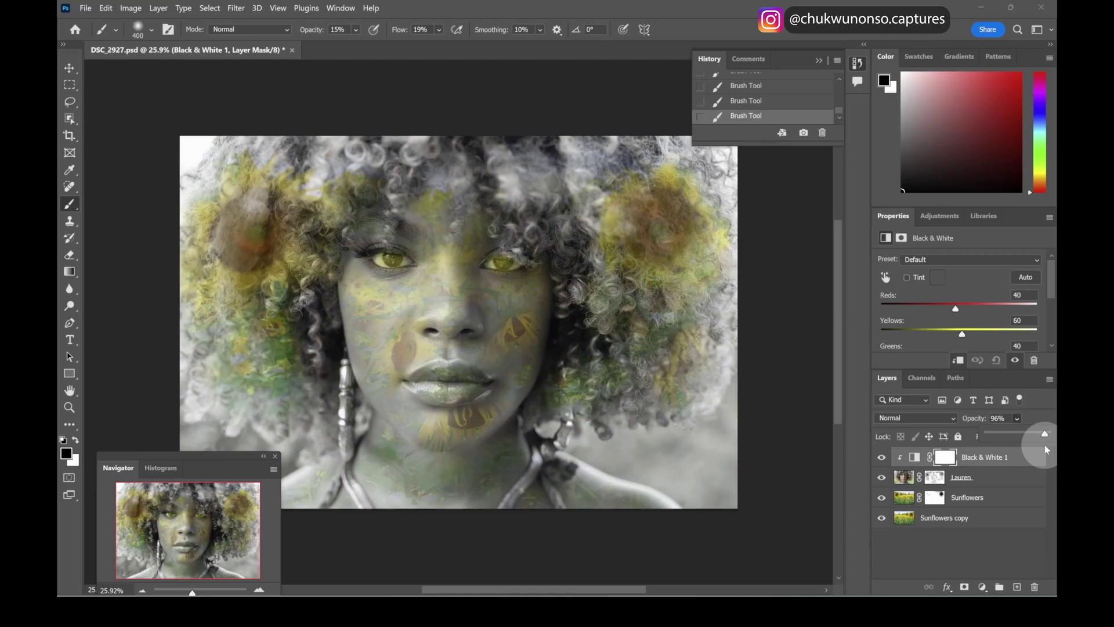
{"action": "left_click_drag", "start_coordinate": [1047, 449], "coordinate": [1045, 447]}
{"action": "left_click_drag", "start_coordinate": [1045, 447], "coordinate": [976, 414]}
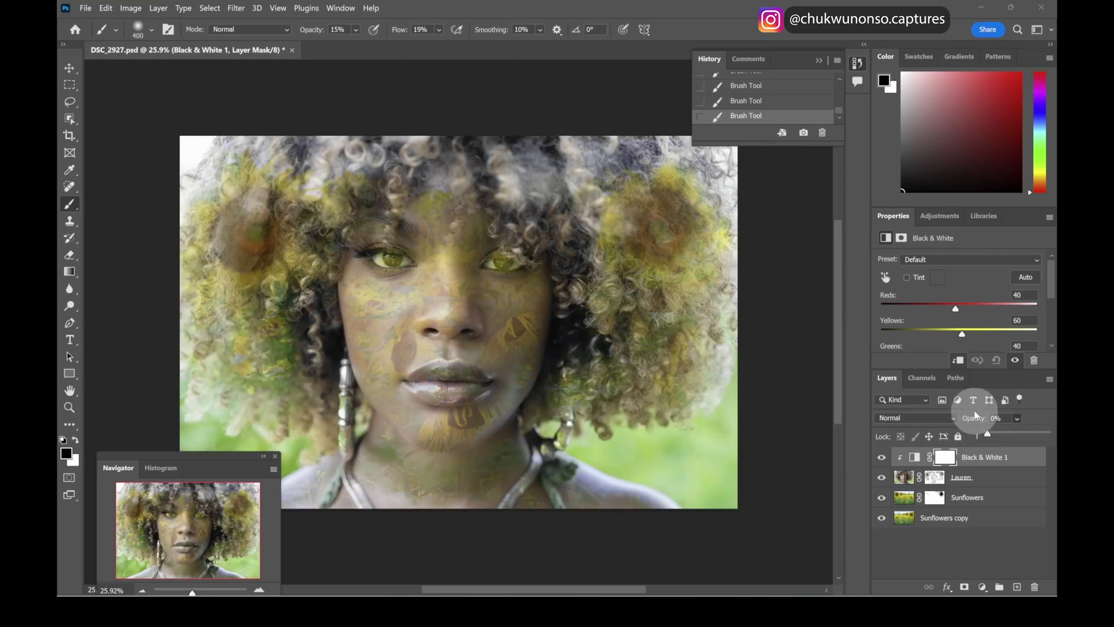
{"action": "left_click_drag", "start_coordinate": [976, 414], "coordinate": [966, 425]}
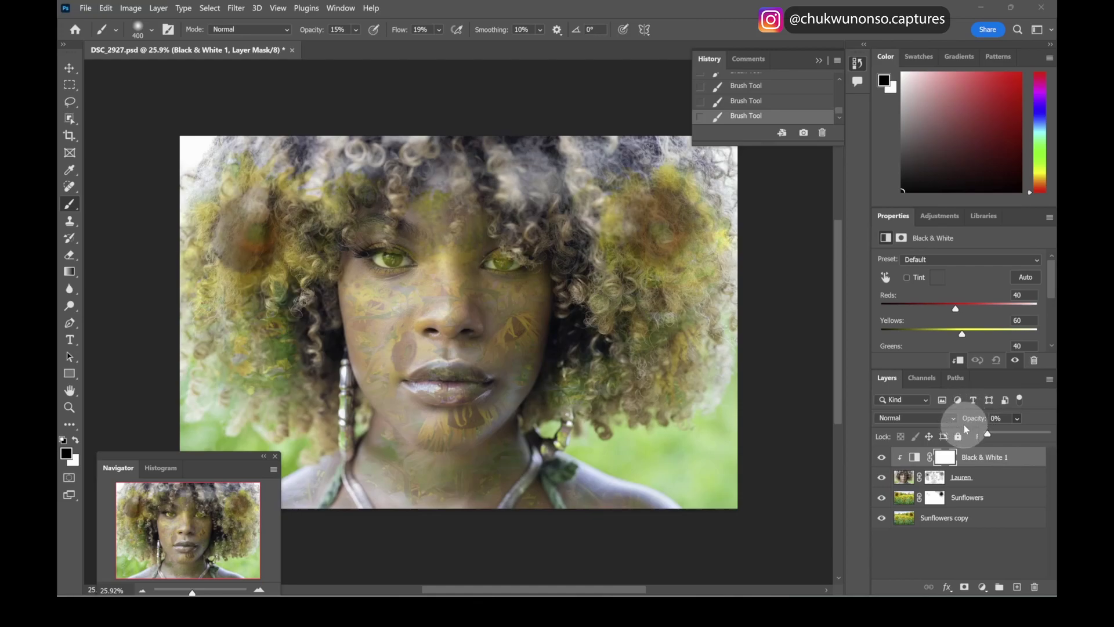
{"action": "left_click_drag", "start_coordinate": [963, 429], "coordinate": [960, 430]}
{"action": "left_click_drag", "start_coordinate": [961, 429], "coordinate": [1024, 447]}
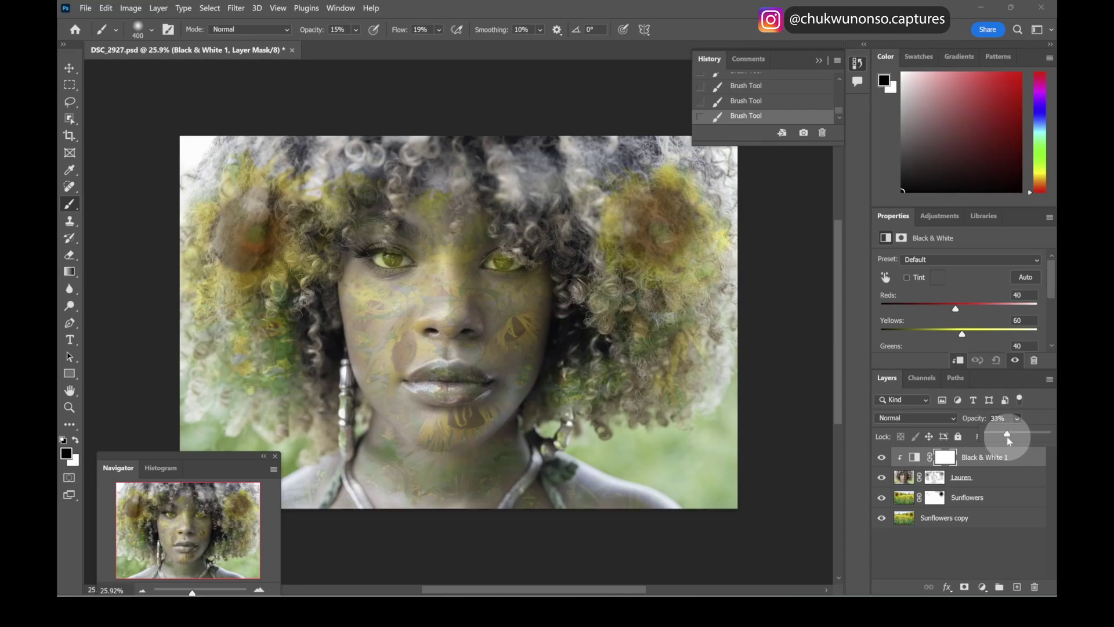
{"action": "left_click_drag", "start_coordinate": [1028, 447], "coordinate": [1036, 449]}
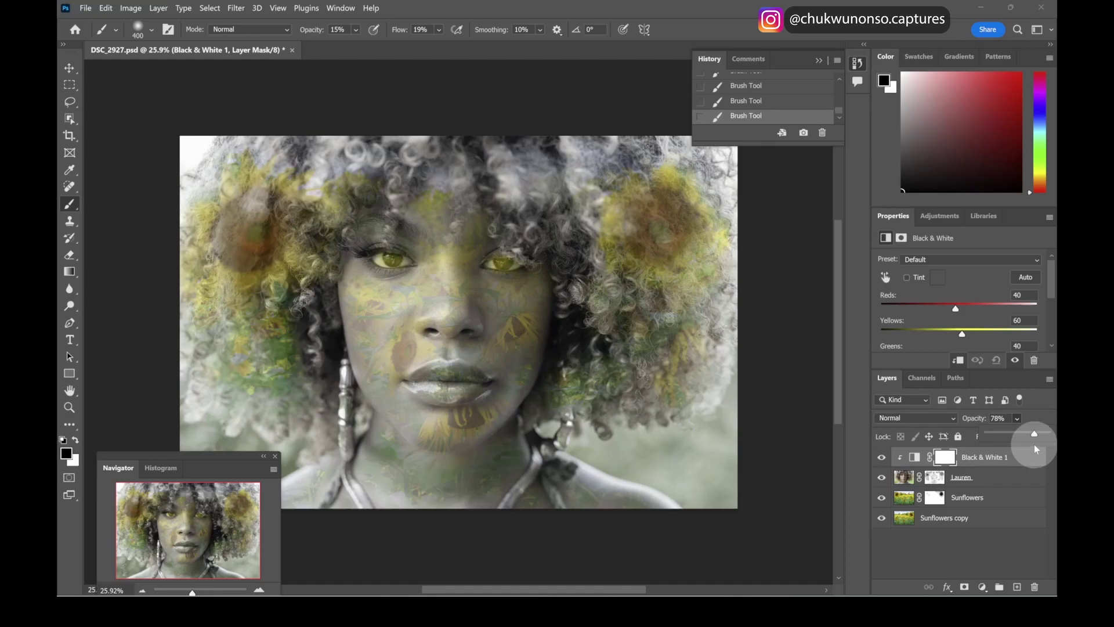
{"action": "left_click_drag", "start_coordinate": [1027, 441], "coordinate": [1020, 439]}
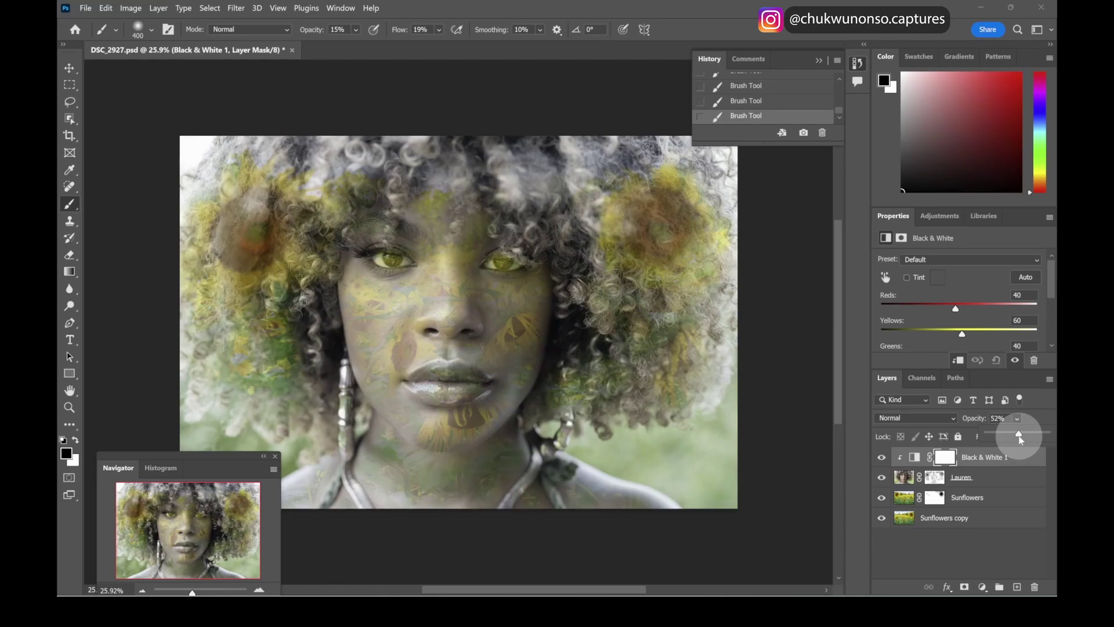
{"action": "left_click_drag", "start_coordinate": [1021, 439], "coordinate": [1020, 439]}
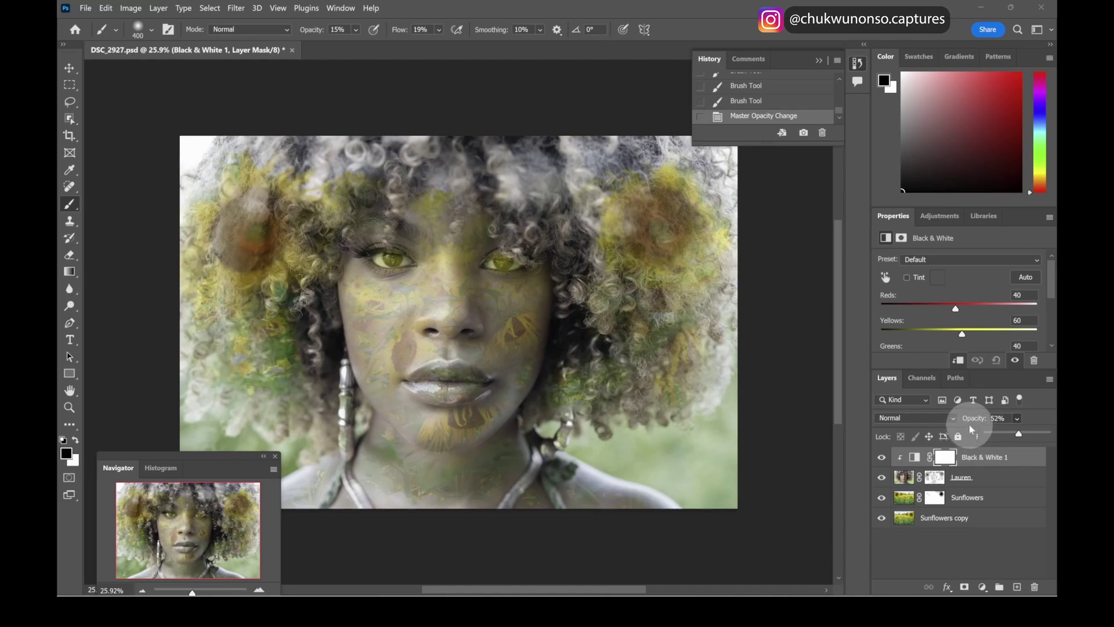
{"action": "mouse_move", "coordinate": [1023, 439]}
{"action": "left_mouse_down"}
{"action": "mouse_move", "coordinate": [997, 434]}
{"action": "mouse_move", "coordinate": [1008, 433]}
{"action": "left_mouse_up"}
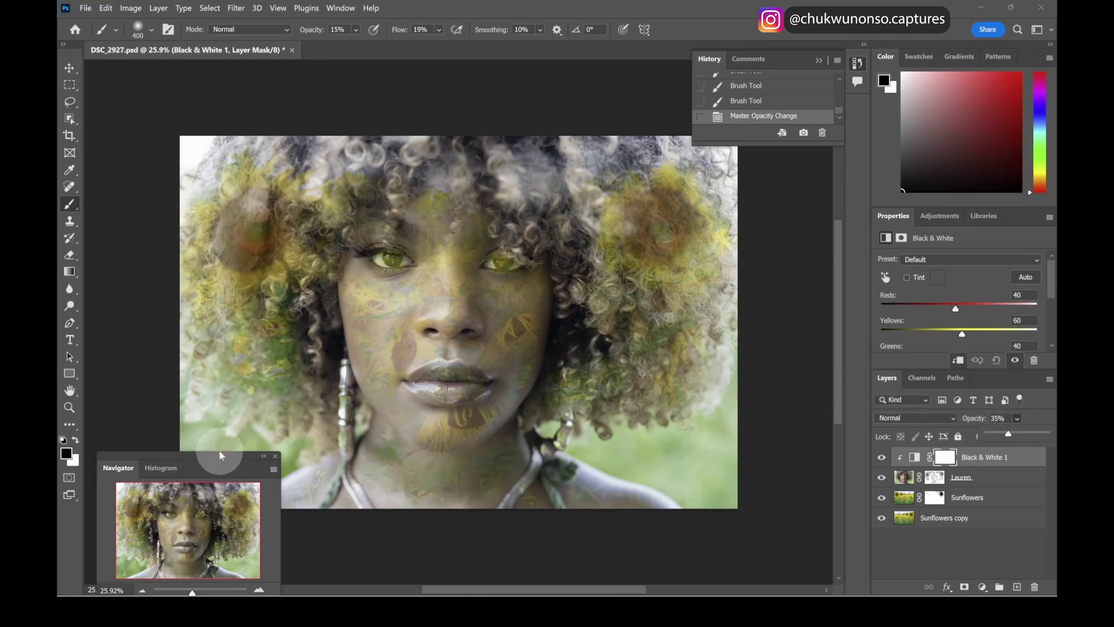
- Add a Color Balance adjustment layer above Black & White 1 and place the floating Navigator over the image's lower-right corner
{"action": "left_click_drag", "start_coordinate": [207, 463], "coordinate": [222, 108]}
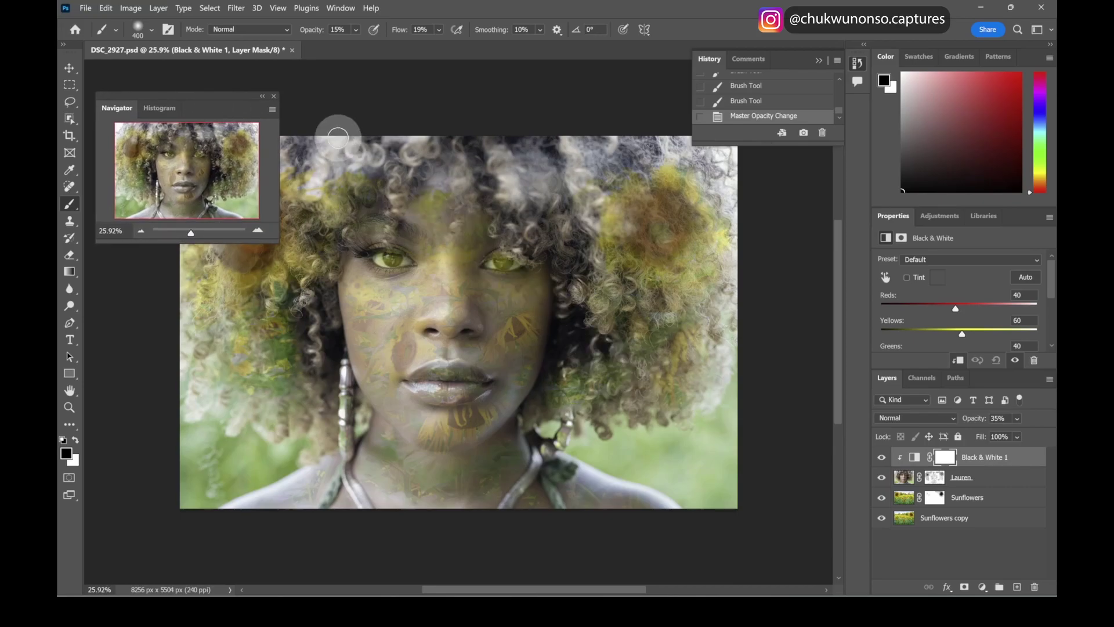
{"action": "left_click", "coordinate": [223, 98]}
{"action": "left_click_drag", "start_coordinate": [224, 98], "coordinate": [735, 385]}
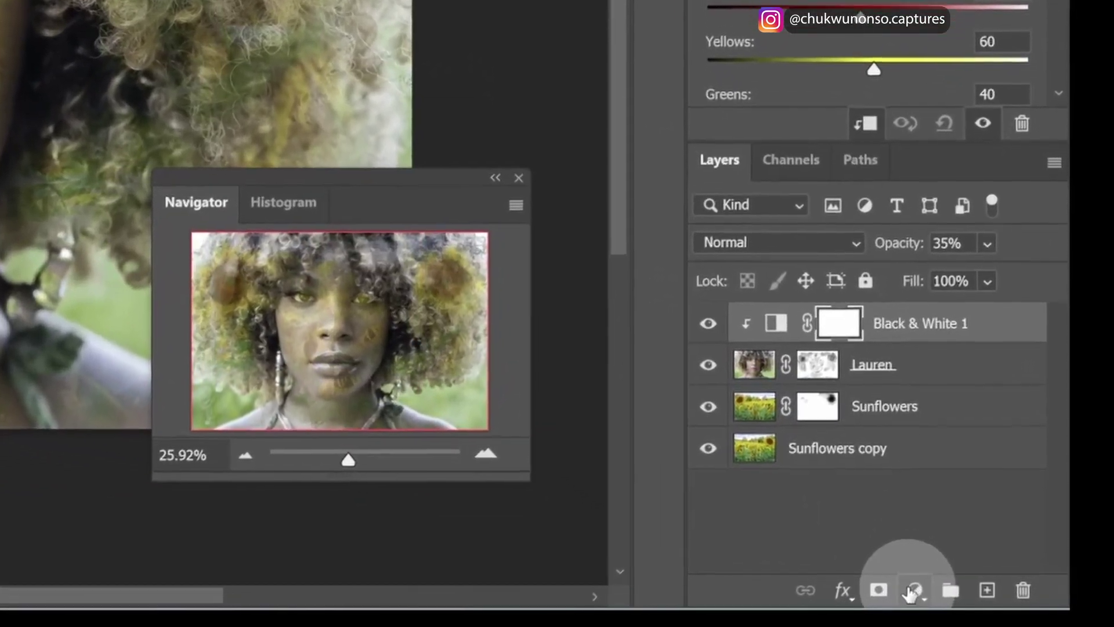
{"action": "left_click", "coordinate": [980, 586]}
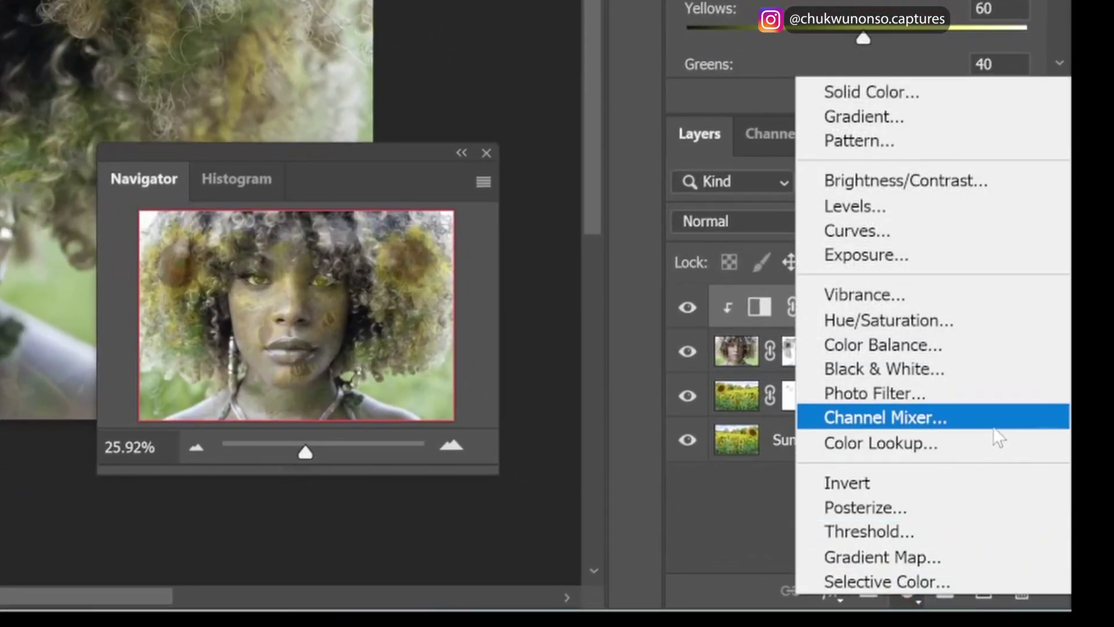
{"action": "left_click", "coordinate": [973, 347]}
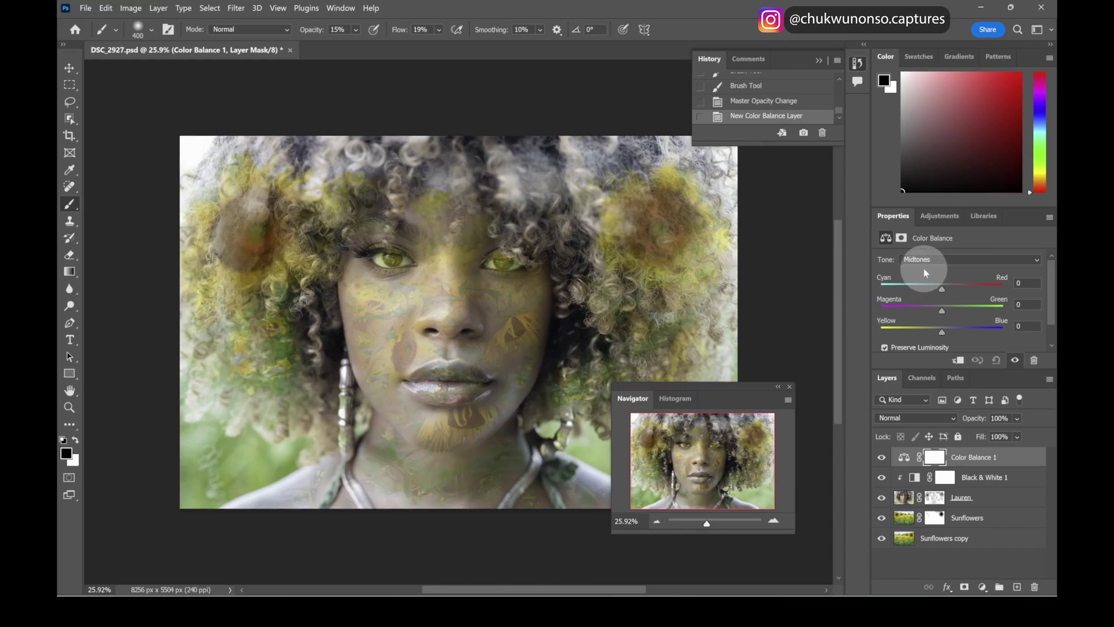
{"action": "left_click_drag", "start_coordinate": [685, 389], "coordinate": [709, 421]}
{"action": "left_click", "coordinate": [703, 369]}
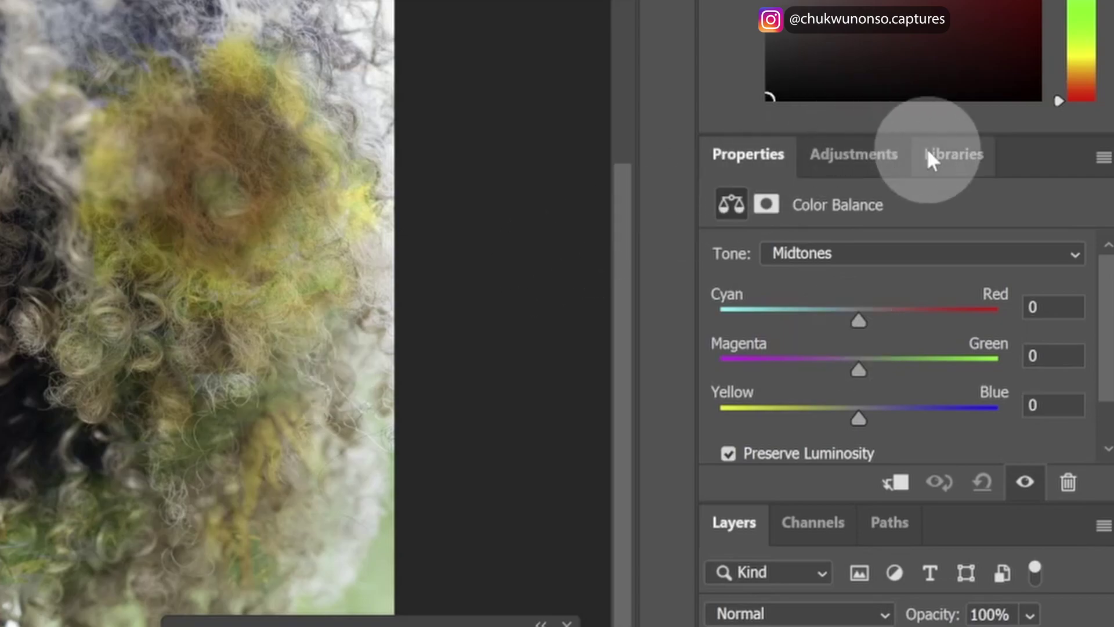
- Set the Color Balance midtones to Cyan–Red +11, Magenta–Green -5 and Yellow–Blue -8
{"action": "left_click", "coordinate": [854, 320]}
{"action": "mouse_move", "coordinate": [861, 320]}
{"action": "left_mouse_down"}
{"action": "mouse_move", "coordinate": [879, 323]}
{"action": "mouse_move", "coordinate": [830, 320]}
{"action": "mouse_move", "coordinate": [871, 321]}
{"action": "left_mouse_up"}
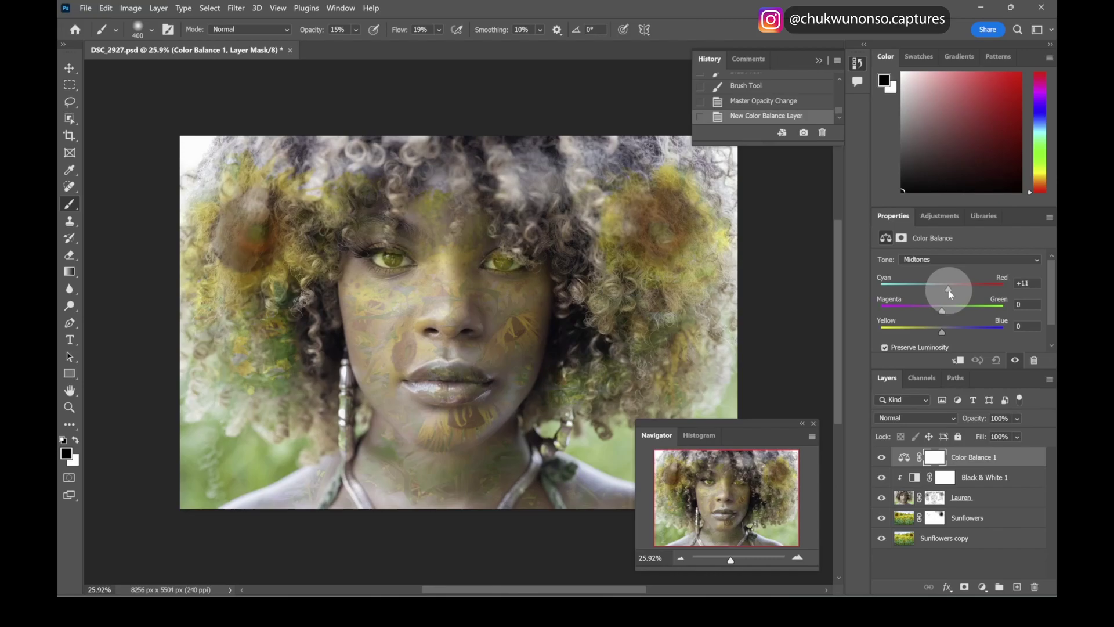
{"action": "left_click_drag", "start_coordinate": [949, 294], "coordinate": [950, 294]}
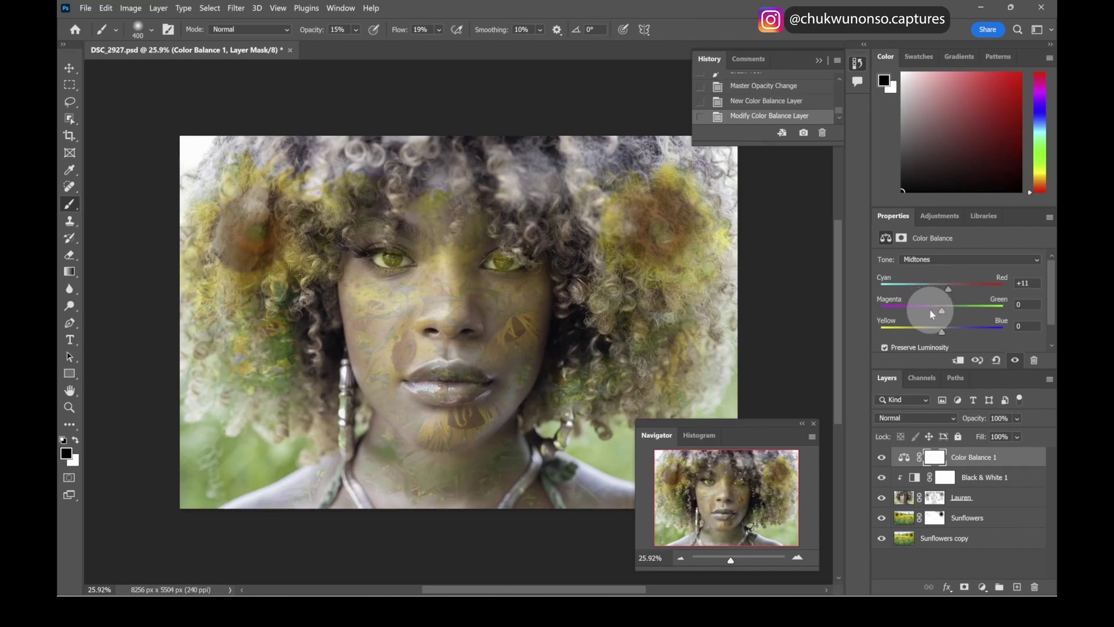
{"action": "mouse_move", "coordinate": [928, 312]}
{"action": "left_mouse_down"}
{"action": "mouse_move", "coordinate": [970, 313]}
{"action": "mouse_move", "coordinate": [925, 314]}
{"action": "mouse_move", "coordinate": [940, 314]}
{"action": "left_mouse_up"}
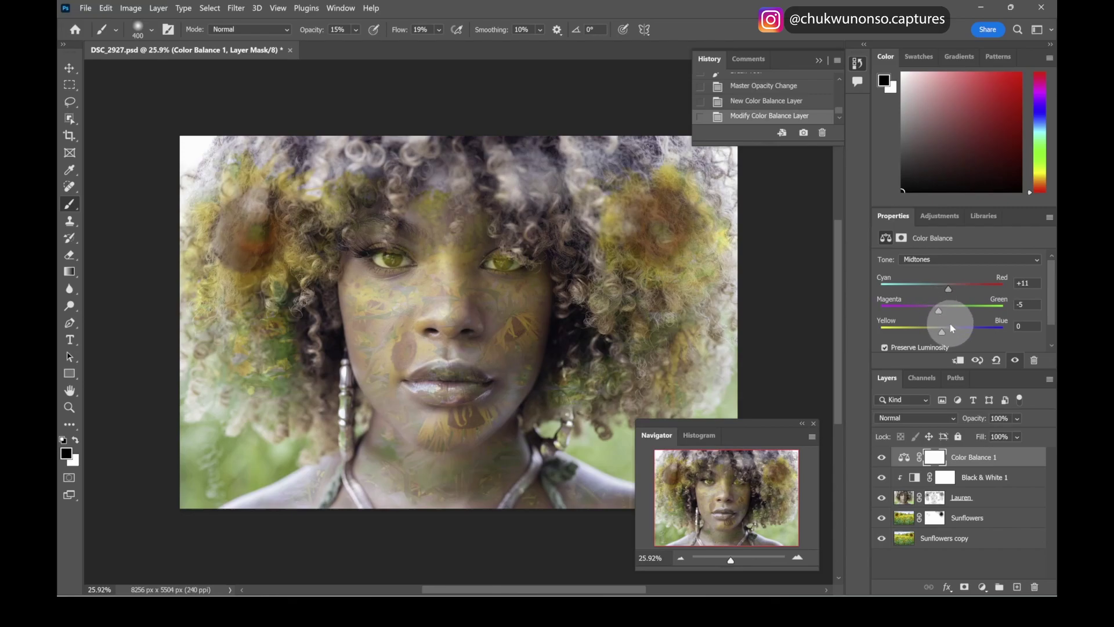
{"action": "mouse_move", "coordinate": [941, 332]}
{"action": "left_mouse_down"}
{"action": "mouse_move", "coordinate": [952, 336]}
{"action": "mouse_move", "coordinate": [922, 329]}
{"action": "mouse_move", "coordinate": [939, 334]}
{"action": "left_mouse_up"}
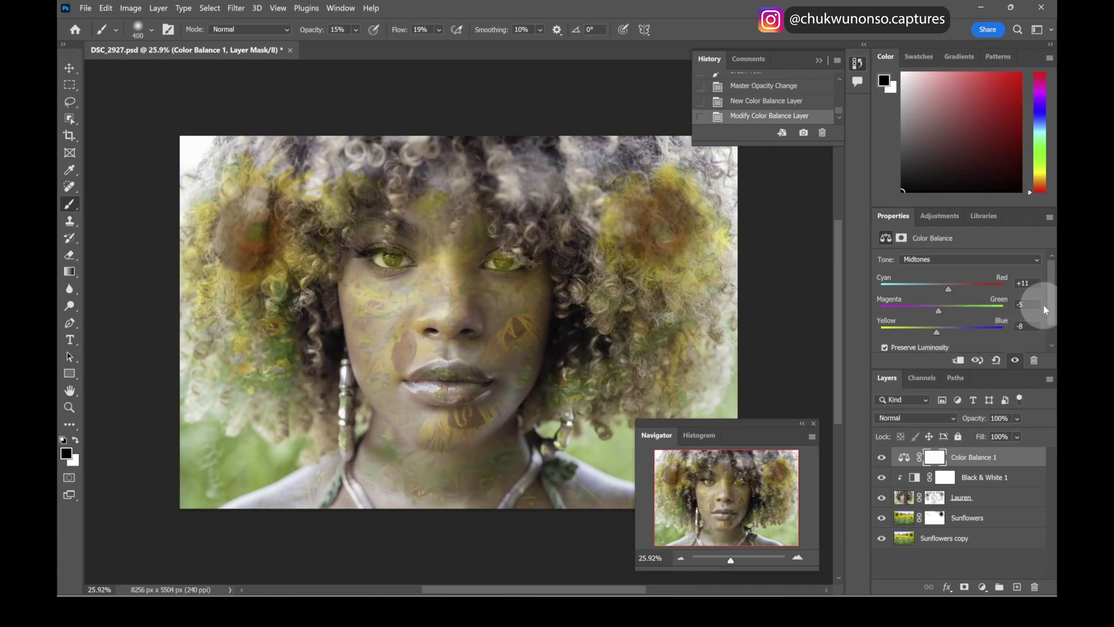
{"action": "left_click_drag", "start_coordinate": [1050, 306], "coordinate": [1042, 323]}
{"action": "scroll", "coordinate": [1042, 322], "scroll_direction": "up", "scroll_amount": 2}
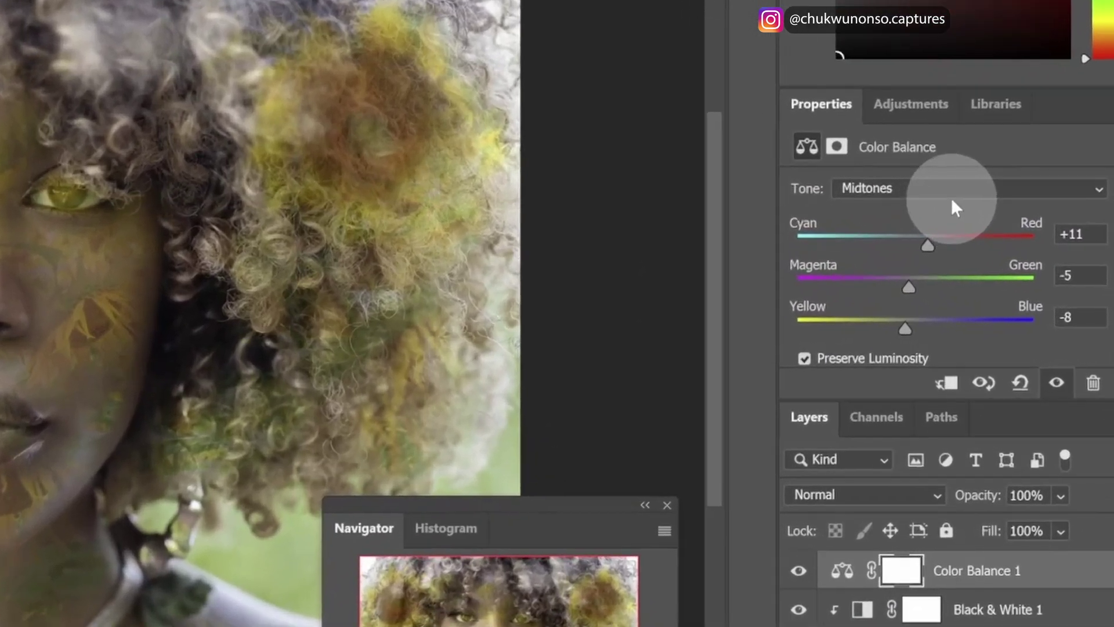
- Set the Color Balance shadows to Cyan–Red about +16, Magenta–Green +2 and Yellow–Blue -4
{"action": "left_click", "coordinate": [960, 223]}
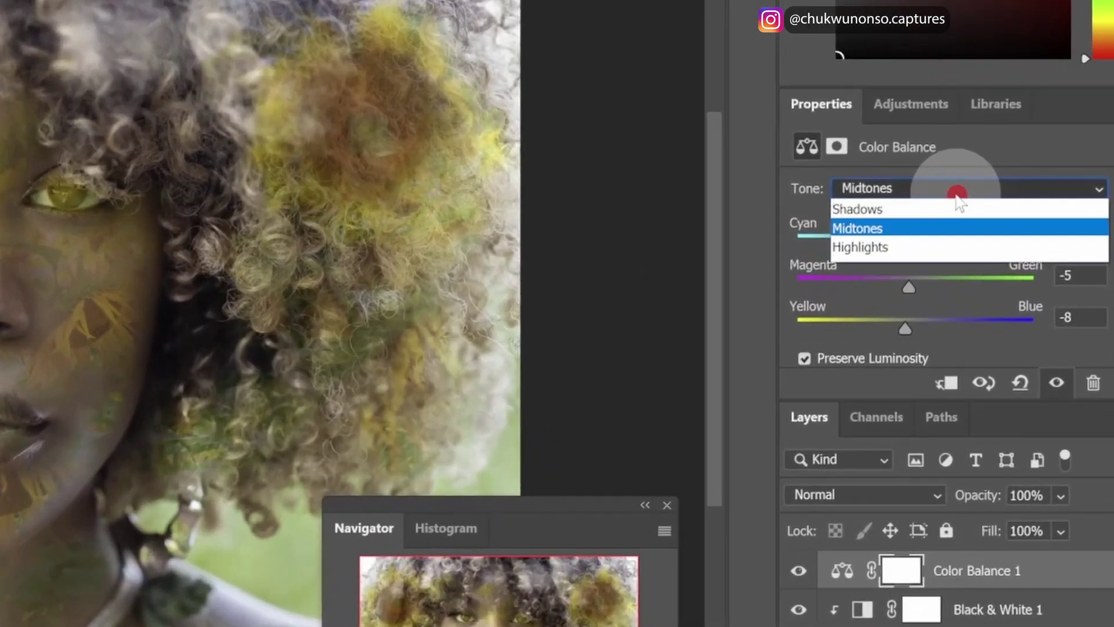
{"action": "left_click", "coordinate": [901, 208]}
{"action": "left_click_drag", "start_coordinate": [915, 245], "coordinate": [933, 251]}
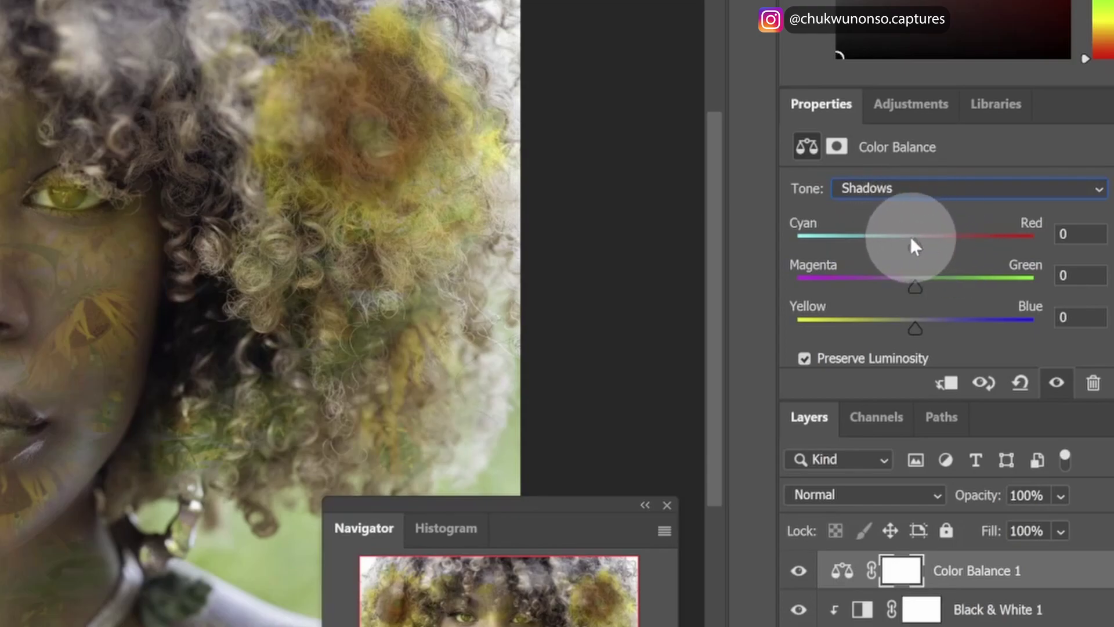
{"action": "left_click_drag", "start_coordinate": [946, 295], "coordinate": [949, 296]}
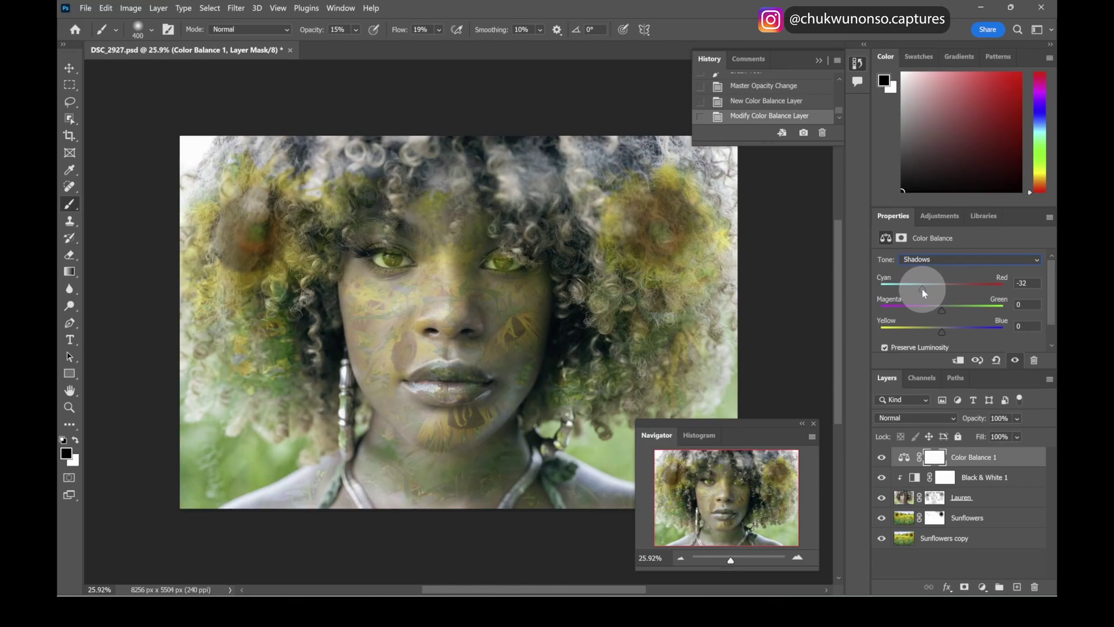
{"action": "left_click_drag", "start_coordinate": [925, 294], "coordinate": [955, 297]}
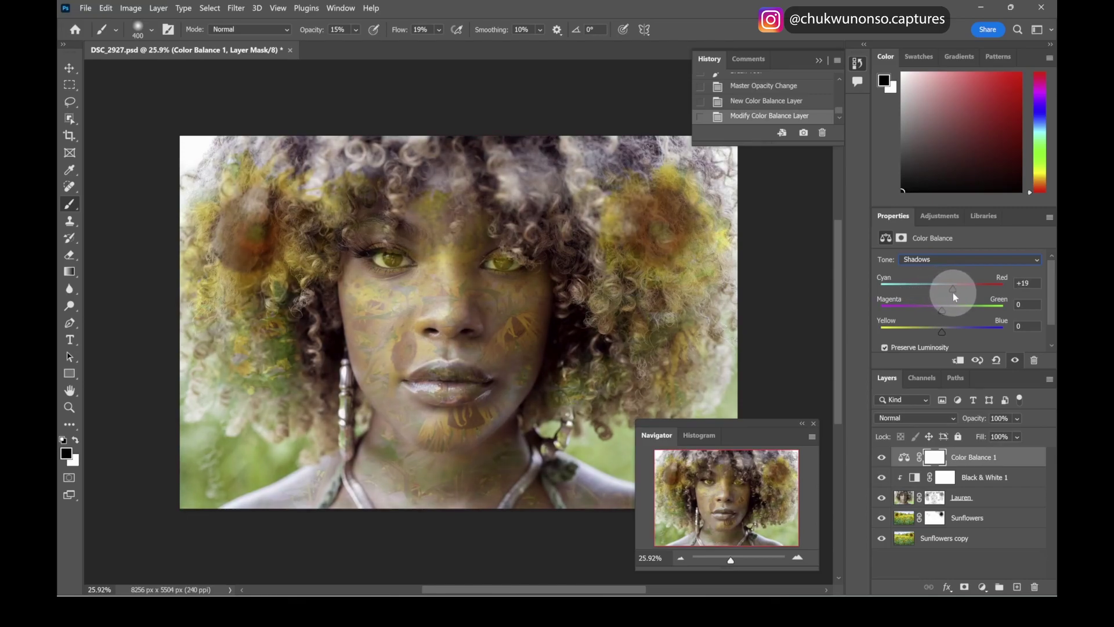
{"action": "left_click_drag", "start_coordinate": [951, 292], "coordinate": [952, 292]}
{"action": "left_click_drag", "start_coordinate": [945, 292], "coordinate": [938, 331]}
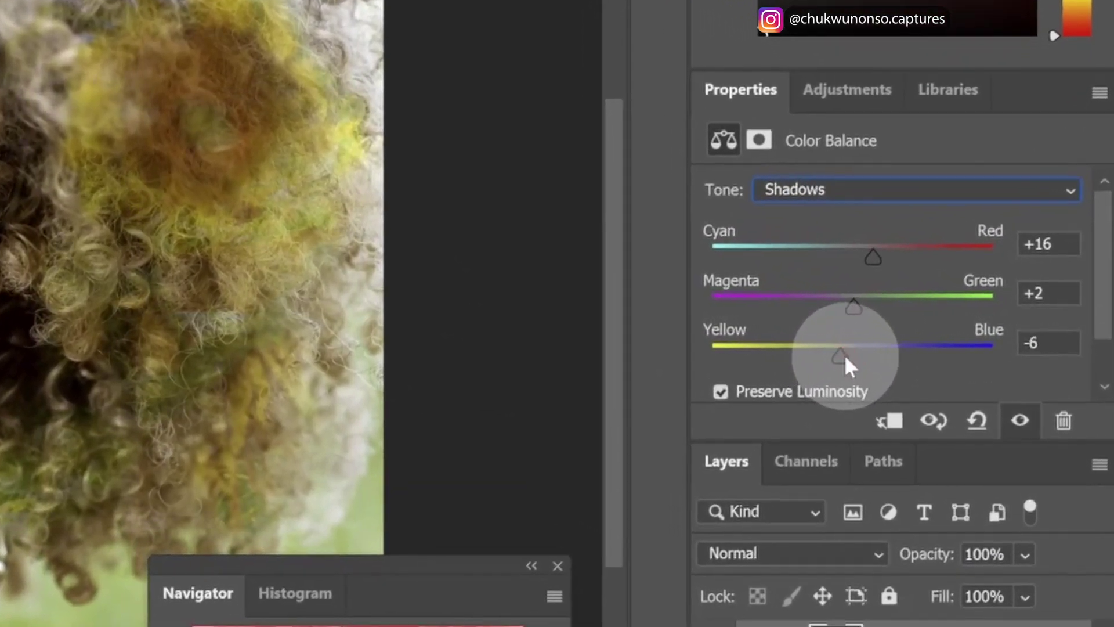
{"action": "left_click_drag", "start_coordinate": [845, 359], "coordinate": [848, 359]}
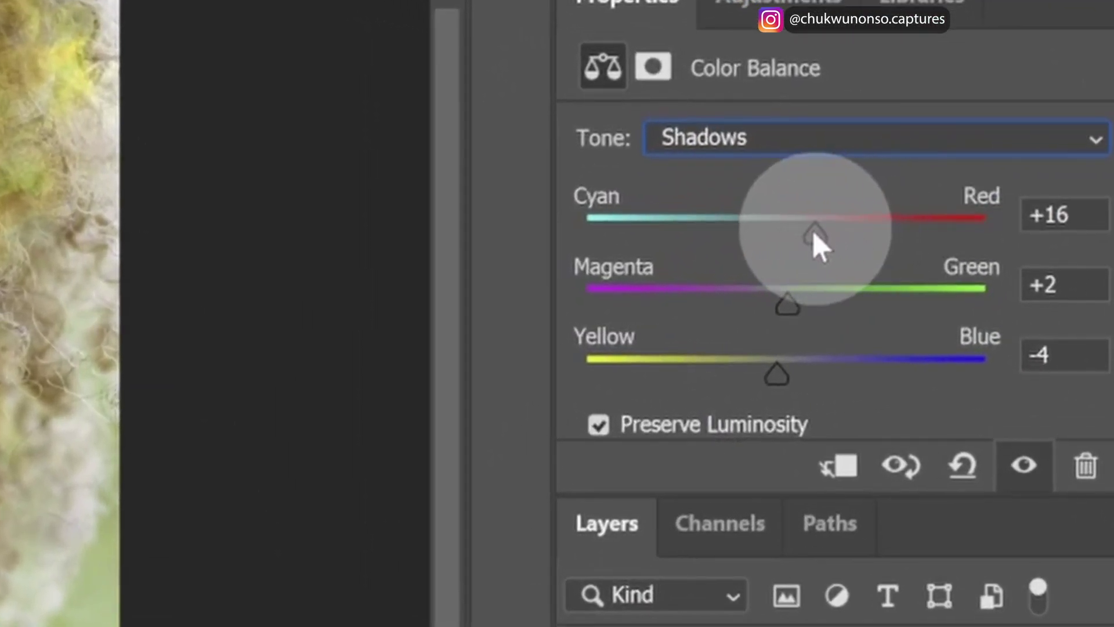
{"action": "left_click_drag", "start_coordinate": [812, 234], "coordinate": [806, 229]}
- Set the Color Balance highlights to Cyan–Red +7, Magenta–Green -6 and Yellow–Blue +13
{"action": "left_click", "coordinate": [893, 142]}
{"action": "left_click", "coordinate": [775, 241]}
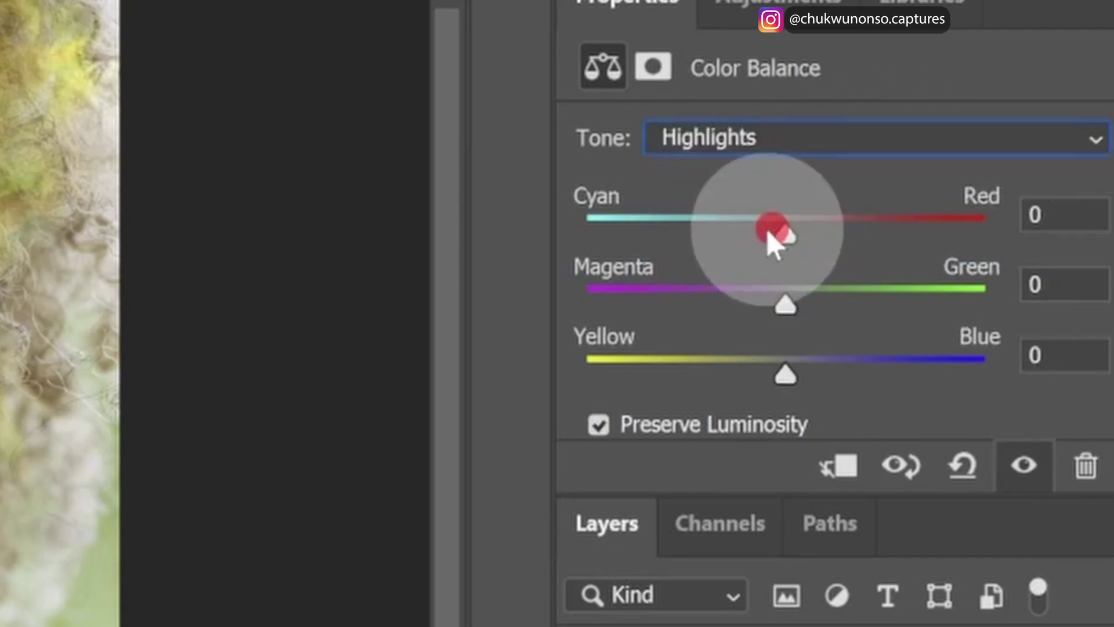
{"action": "left_click_drag", "start_coordinate": [786, 236], "coordinate": [843, 253]}
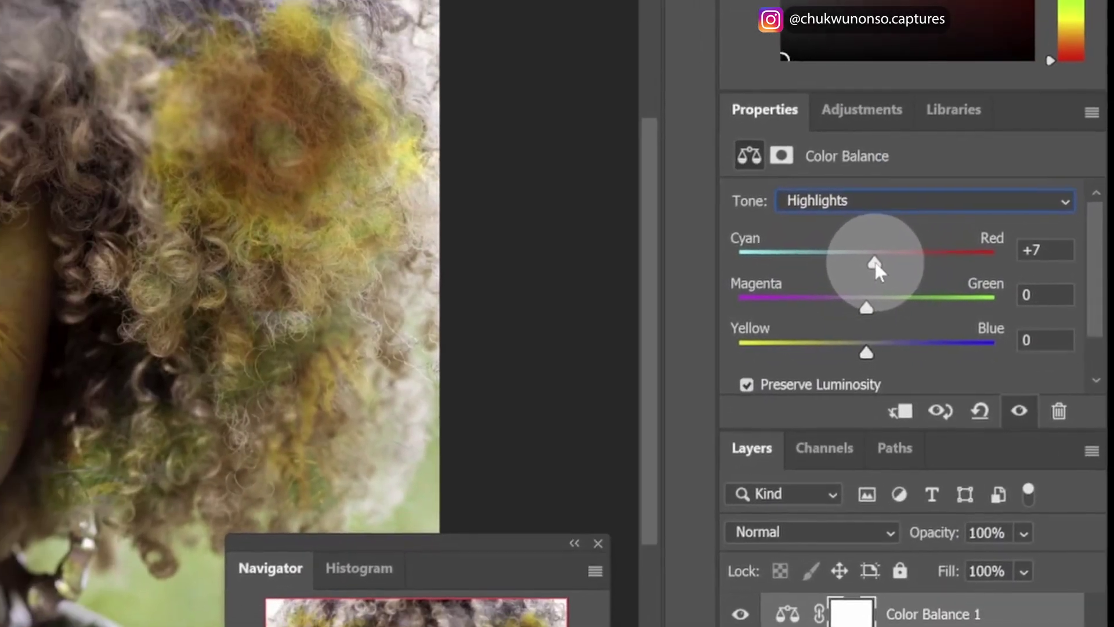
{"action": "left_click_drag", "start_coordinate": [833, 306], "coordinate": [805, 307]}
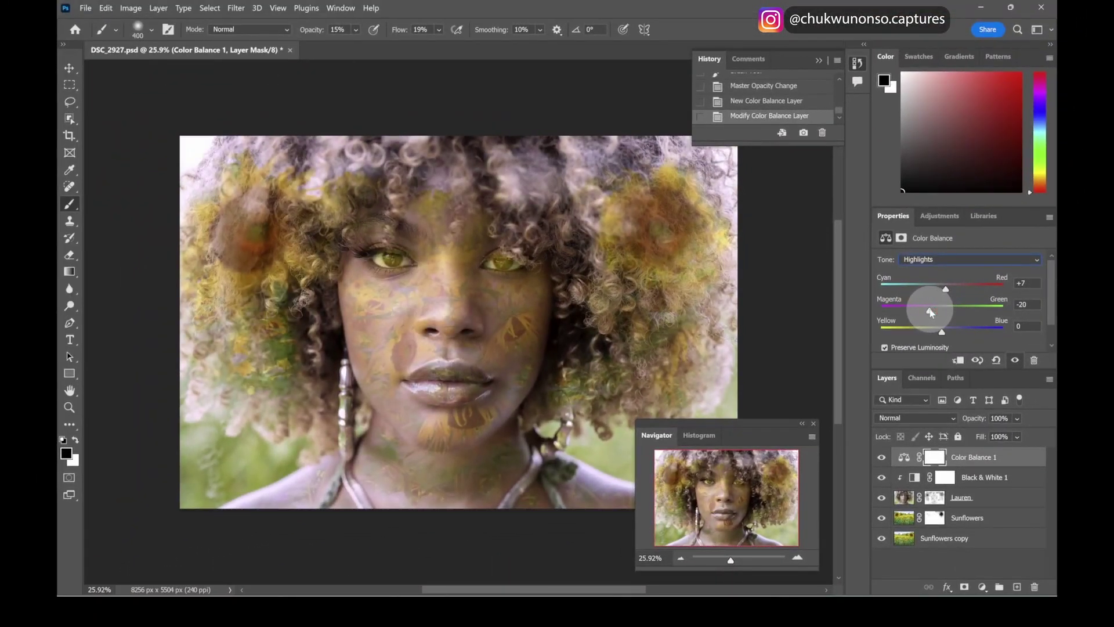
{"action": "left_click_drag", "start_coordinate": [931, 313], "coordinate": [936, 314]}
{"action": "mouse_move", "coordinate": [939, 334]}
{"action": "left_mouse_down"}
{"action": "mouse_move", "coordinate": [981, 335]}
{"action": "mouse_move", "coordinate": [954, 336]}
{"action": "left_mouse_up"}
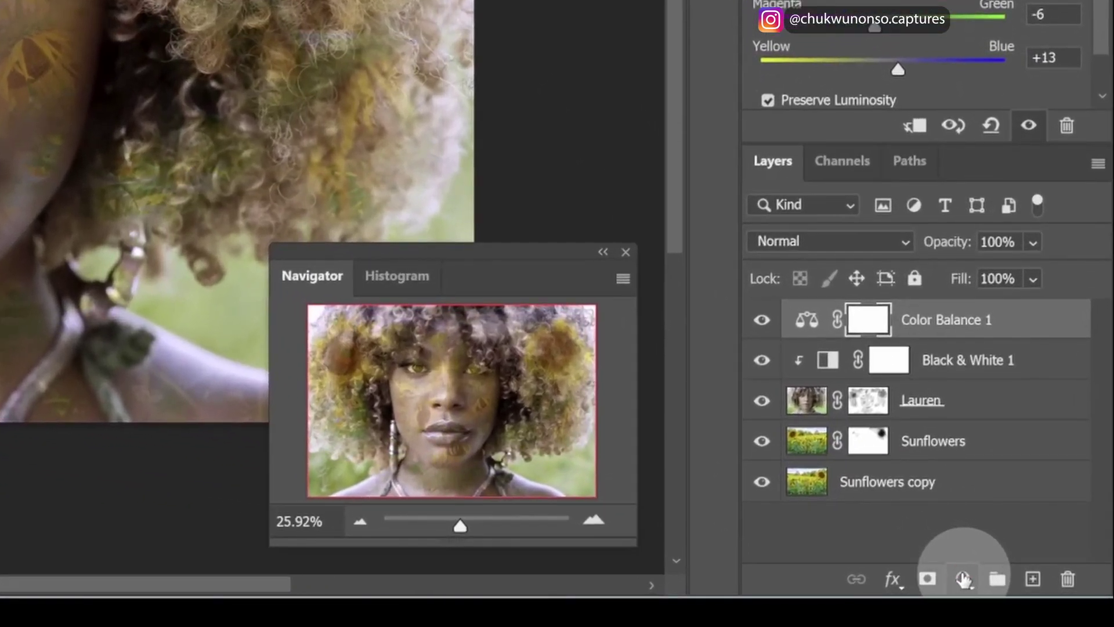
- Add a second Black & White adjustment layer above Color Balance 1 and set its blend mode to Overlay
{"action": "left_click", "coordinate": [963, 578]}
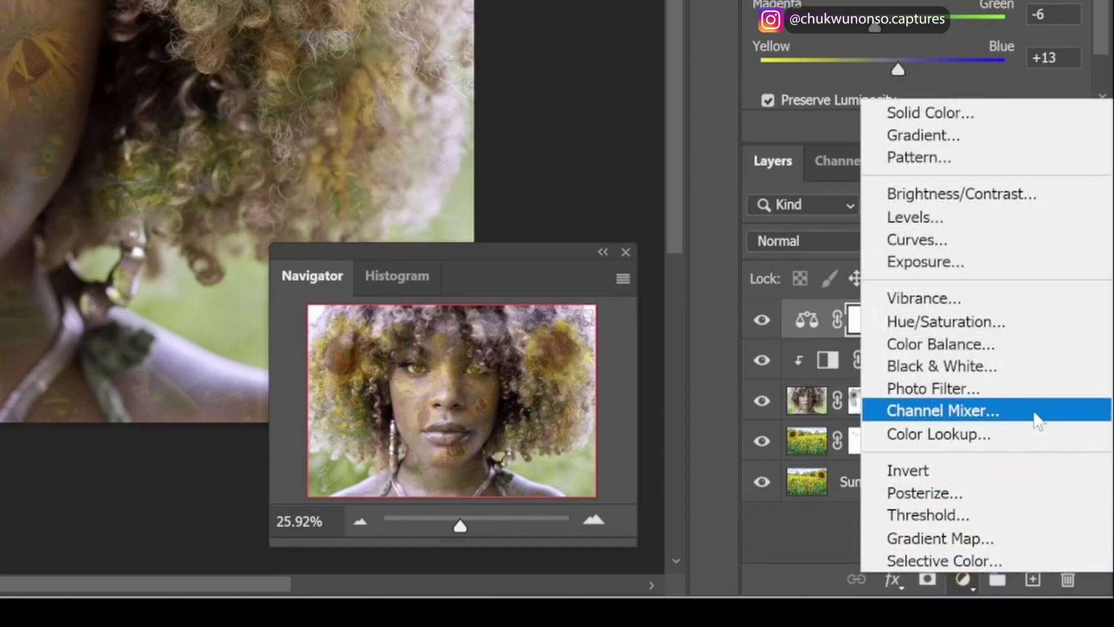
{"action": "left_click", "coordinate": [1005, 362]}
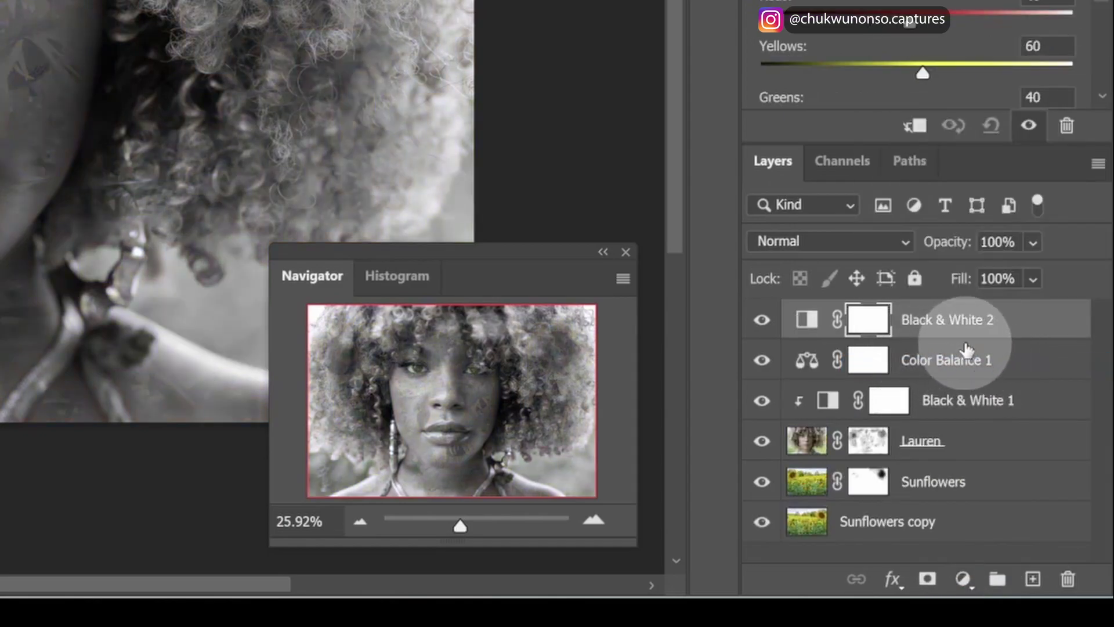
{"action": "left_click", "coordinate": [900, 242]}
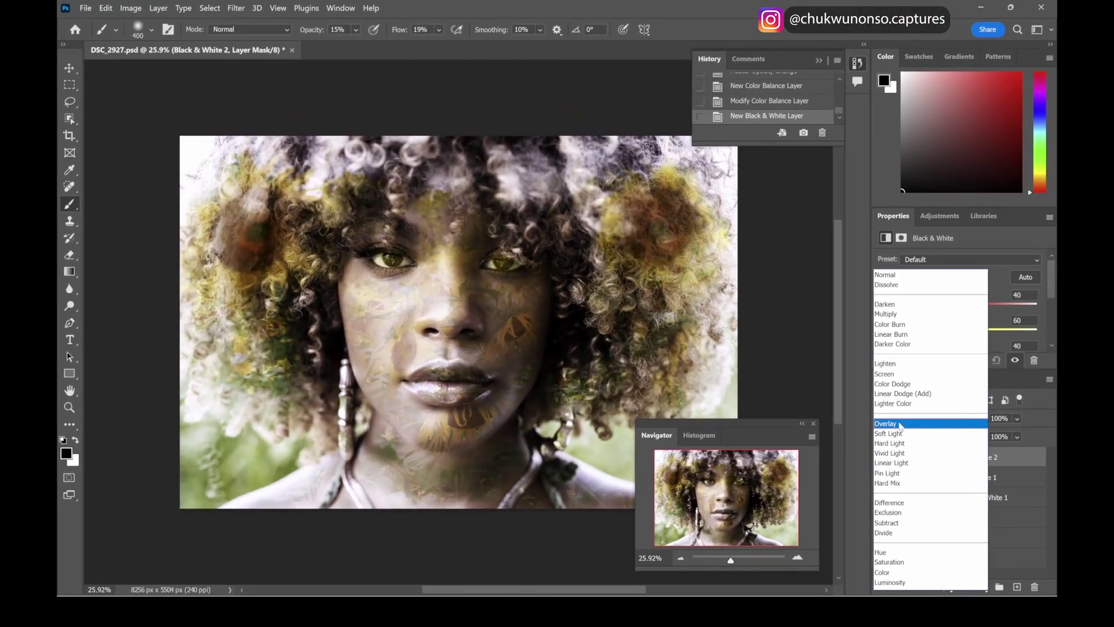
{"action": "left_click", "coordinate": [899, 425]}
- Lower the Black & White 2 layer's opacity to 10% and toggle its visibility to compare the image with and without it
{"action": "left_click", "coordinate": [1015, 420]}
{"action": "left_click_drag", "start_coordinate": [1031, 435], "coordinate": [1003, 425]}
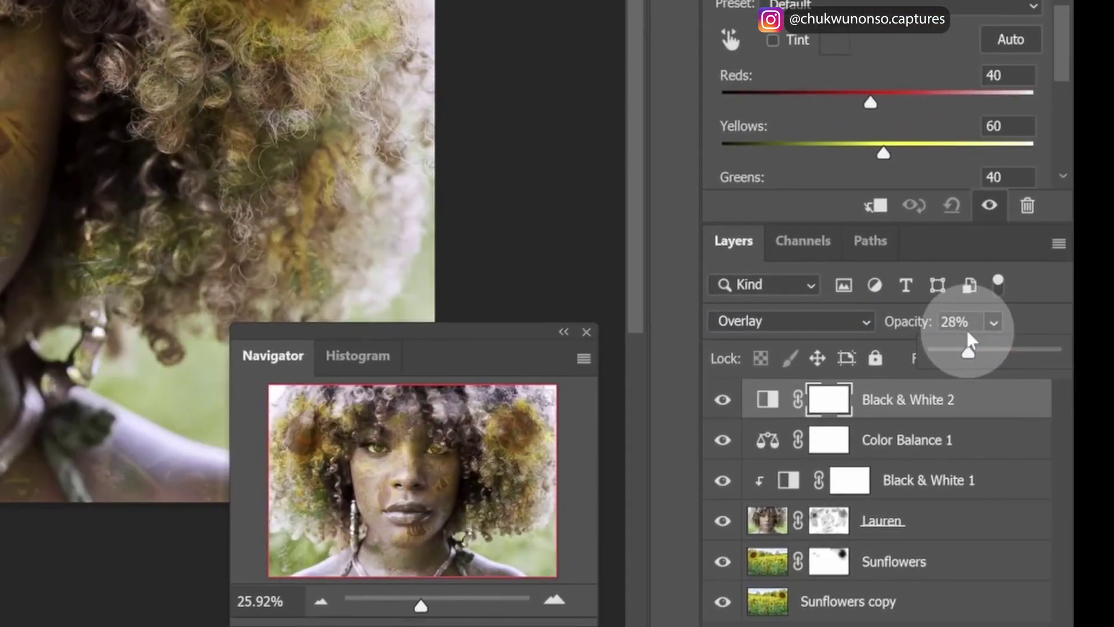
{"action": "left_click_drag", "start_coordinate": [964, 351], "coordinate": [947, 354]}
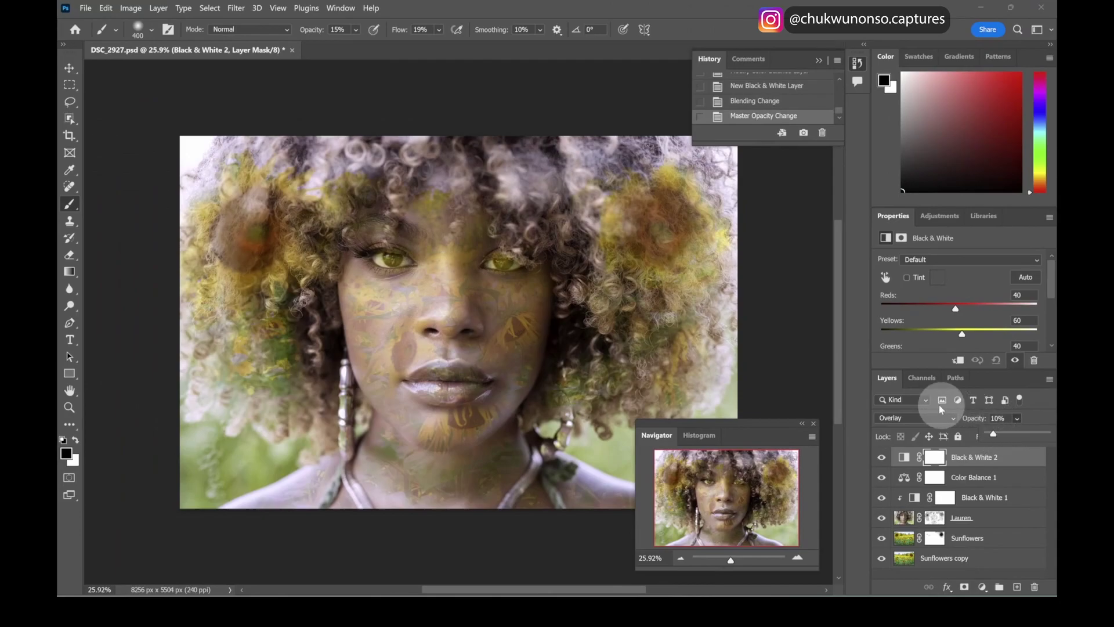
{"action": "left_click", "coordinate": [881, 457]}
{"action": "left_click", "coordinate": [881, 458]}
{"action": "left_click", "coordinate": [881, 458]}
{"action": "left_click", "coordinate": [882, 458]}
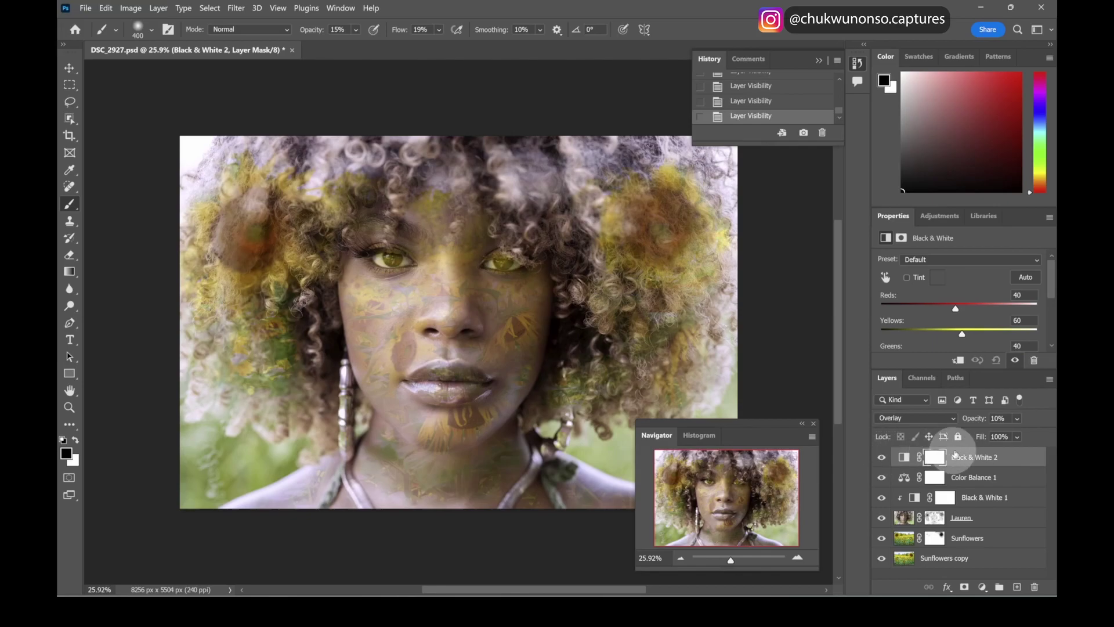
- Try the Soft Light blend mode on Black & White 2 for comparison and return it to Overlay
{"action": "left_click", "coordinate": [953, 418]}
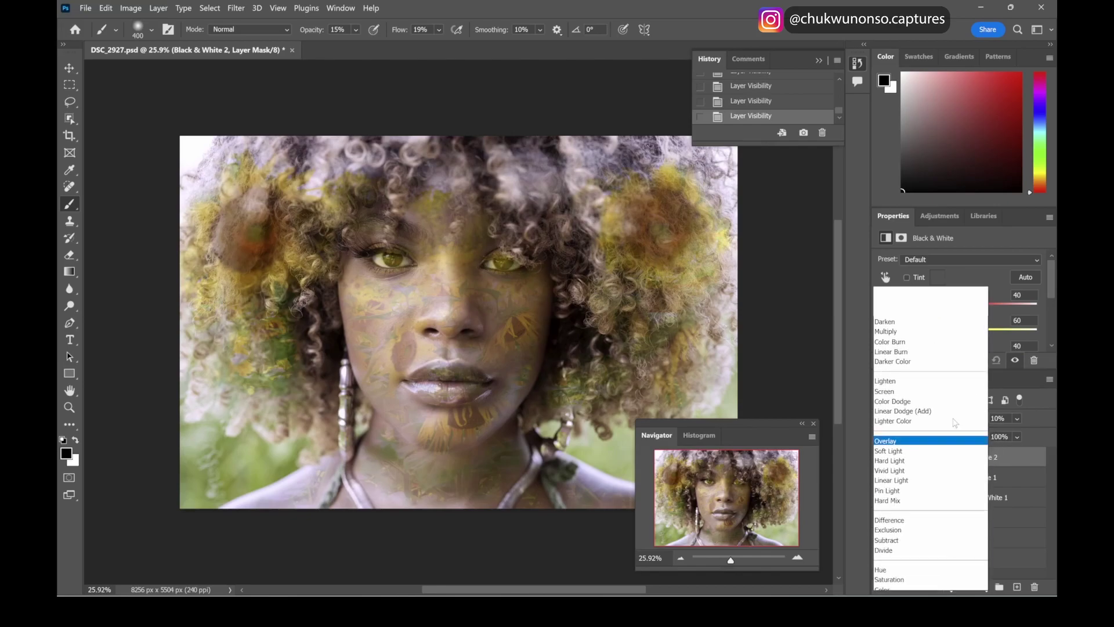
{"action": "left_click", "coordinate": [919, 433]}
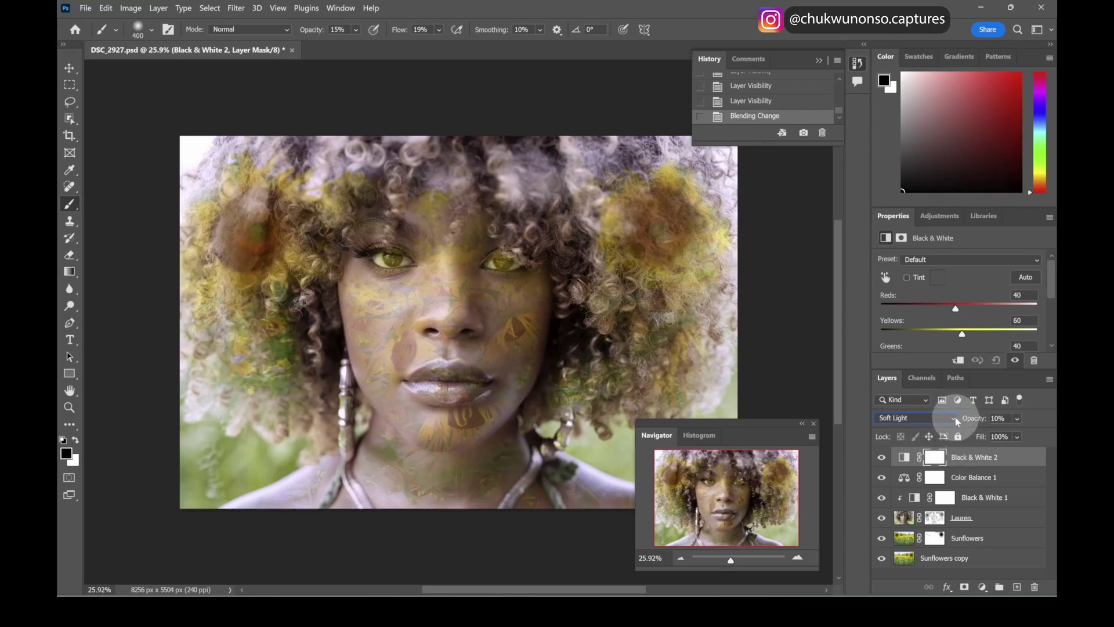
{"action": "left_click", "coordinate": [954, 418]}
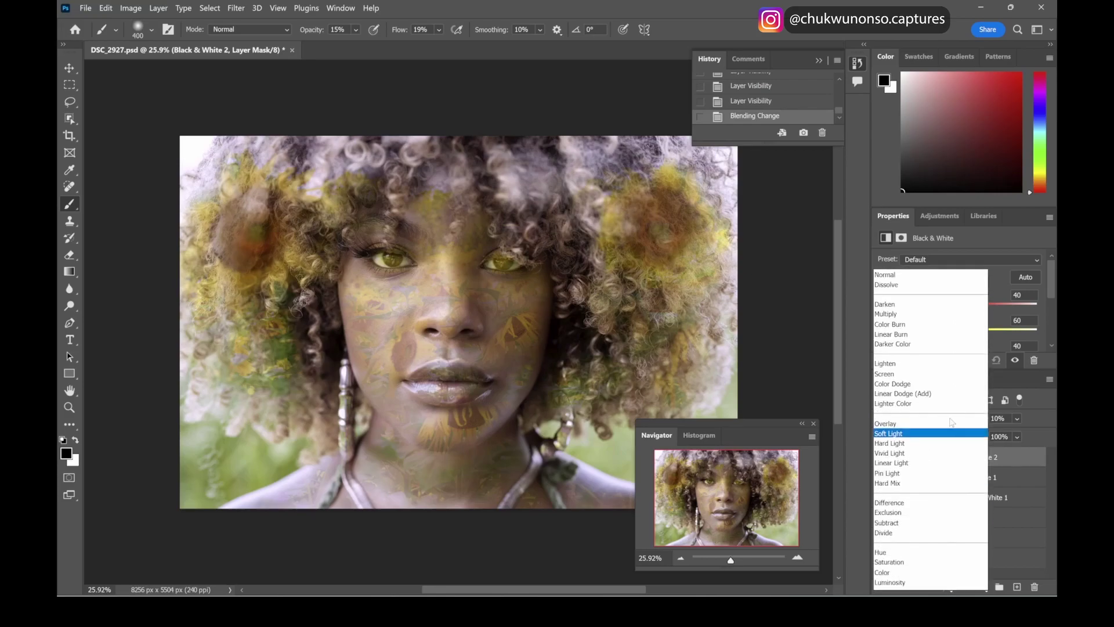
{"action": "left_click", "coordinate": [901, 424]}
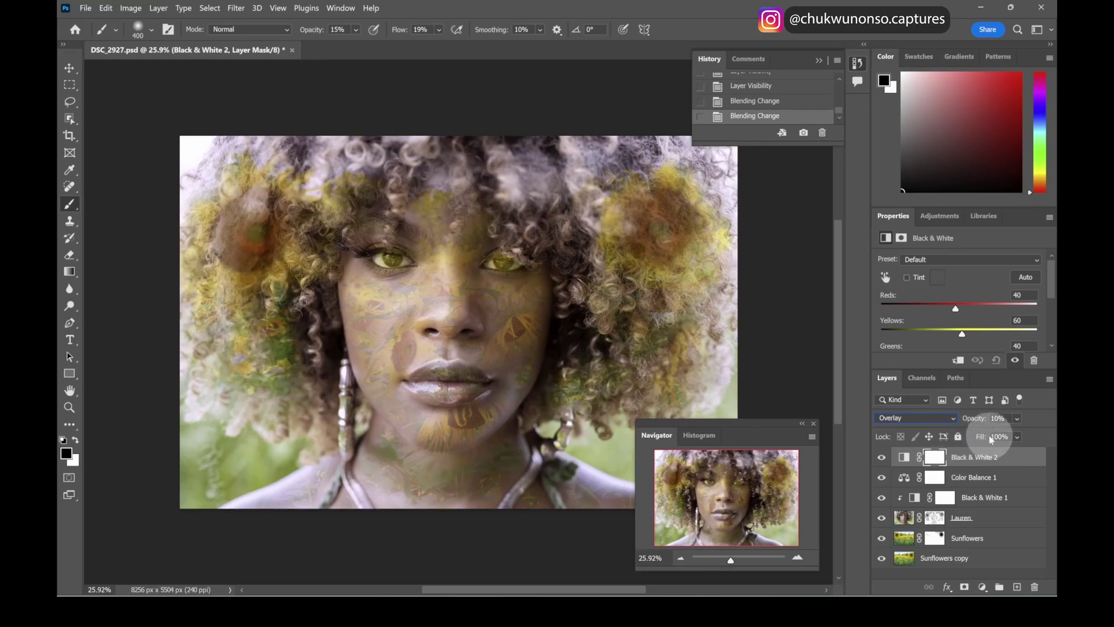
- Raise the Black & White 2 layer's opacity to 33% and change its blend mode to Soft Light
{"action": "left_click", "coordinate": [1016, 418]}
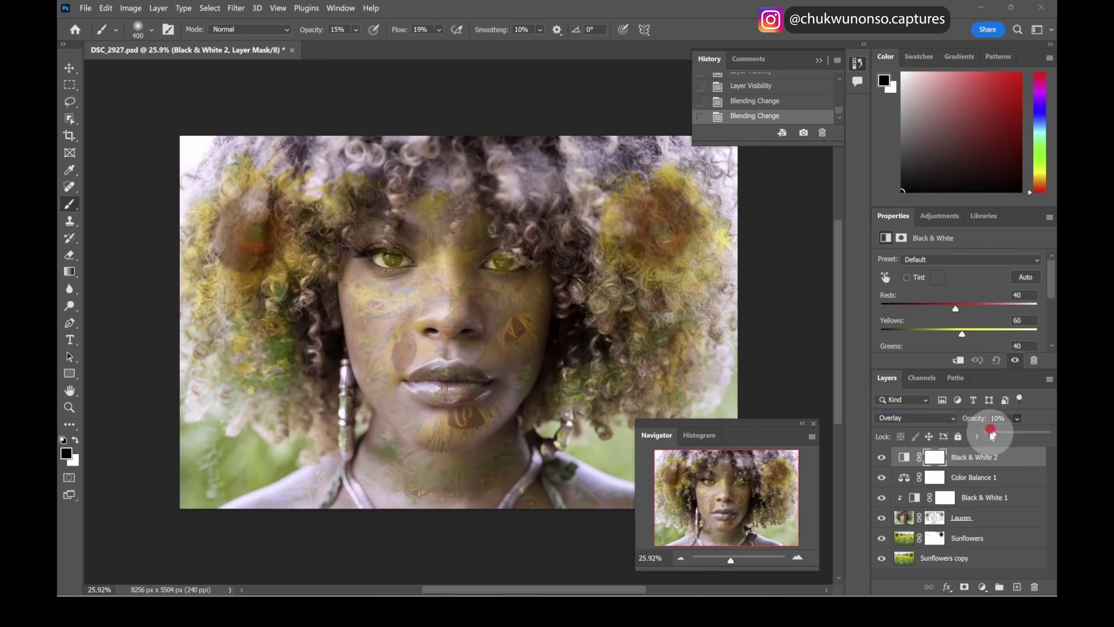
{"action": "left_click_drag", "start_coordinate": [992, 439], "coordinate": [1006, 435]}
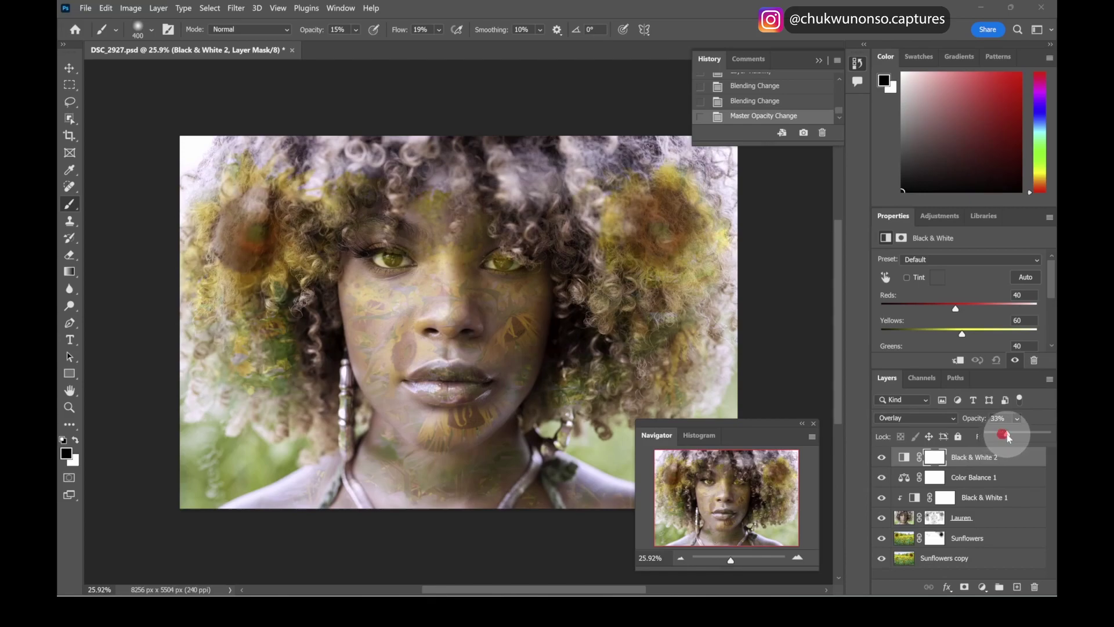
{"action": "left_click", "coordinate": [952, 418]}
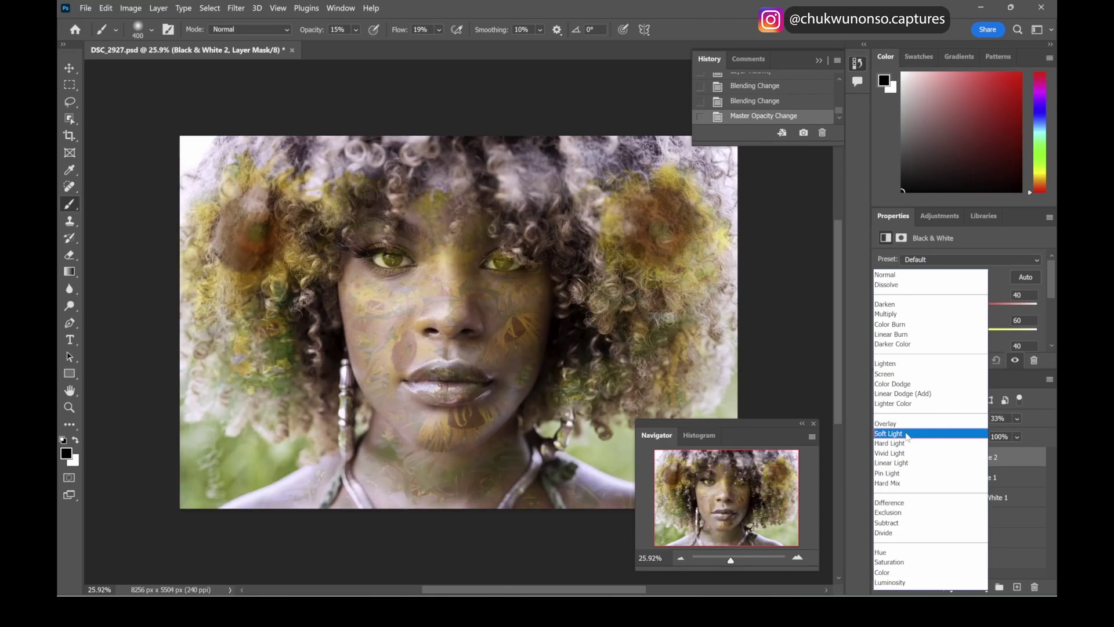
{"action": "left_click", "coordinate": [908, 436]}
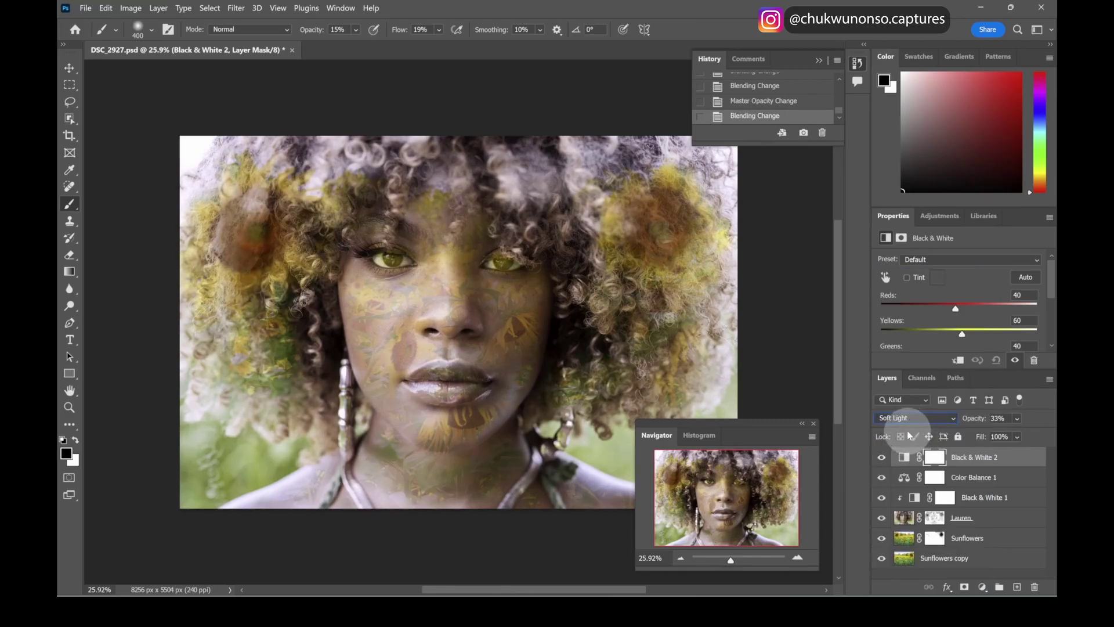